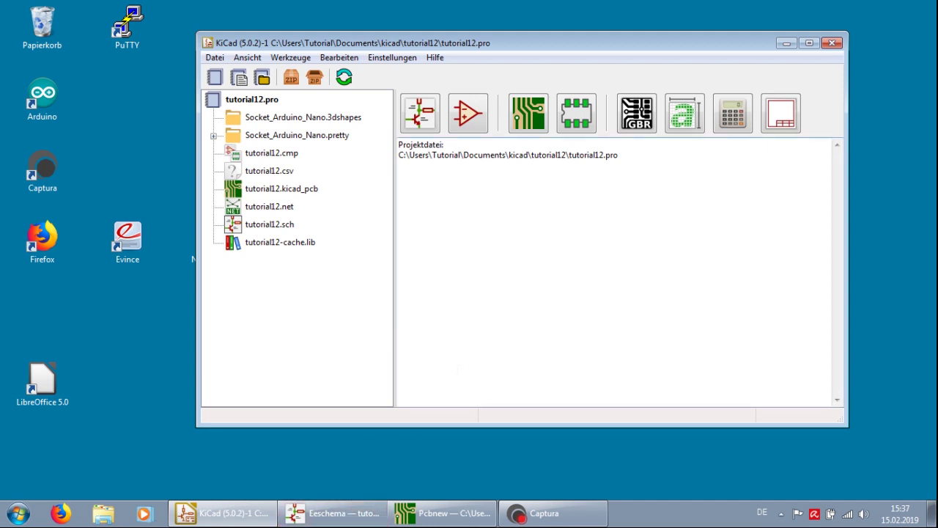
# Step: Switch to the tutorial12 schematic in Eeschema, open its board layout in Pcbnew and fit the board in view
pyautogui.click(347, 517)
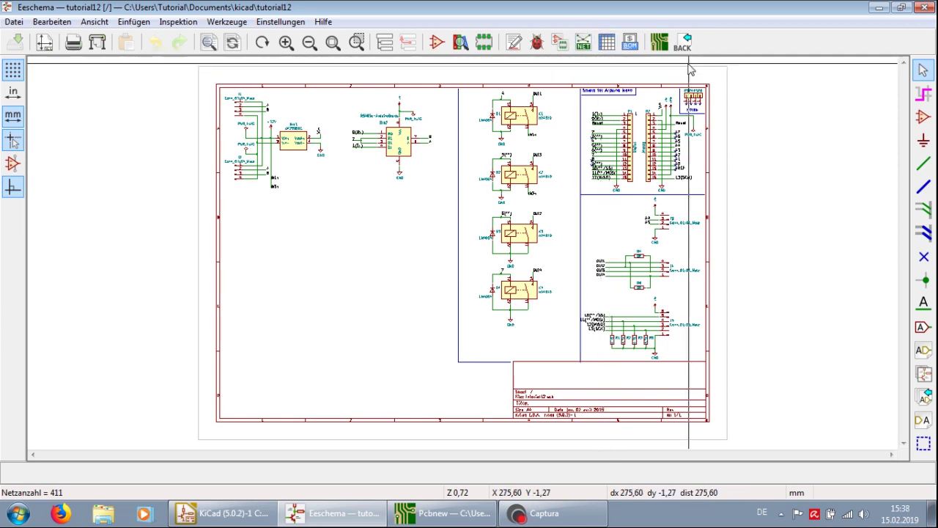
pyautogui.click(659, 43)
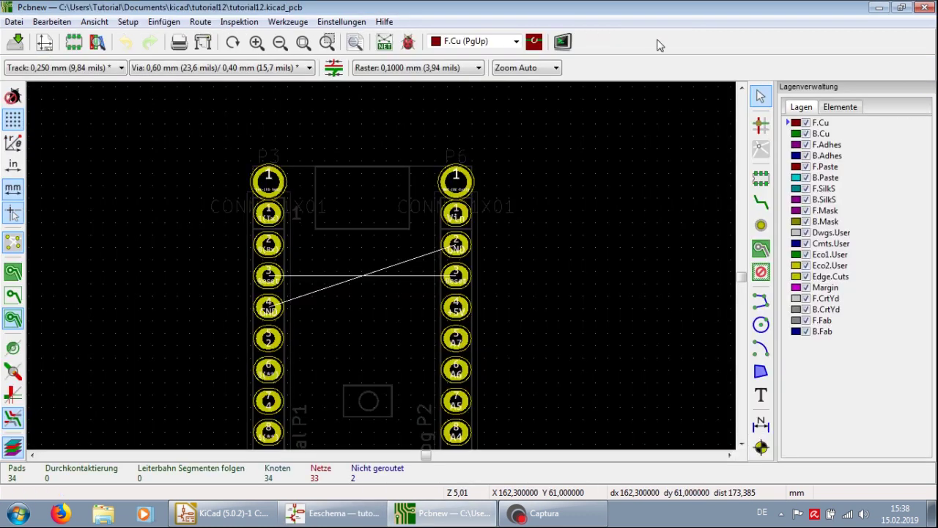
pyautogui.scroll(1, 599, 164)
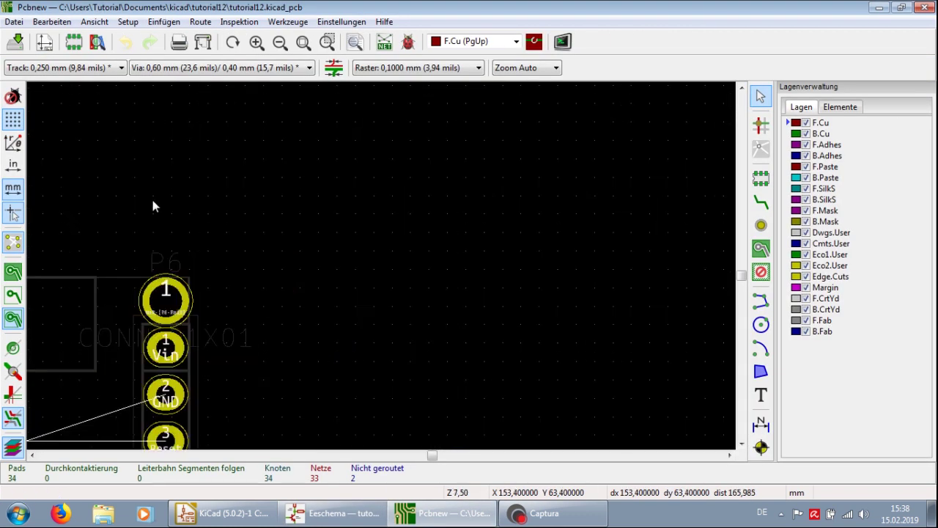
pyautogui.click(304, 42)
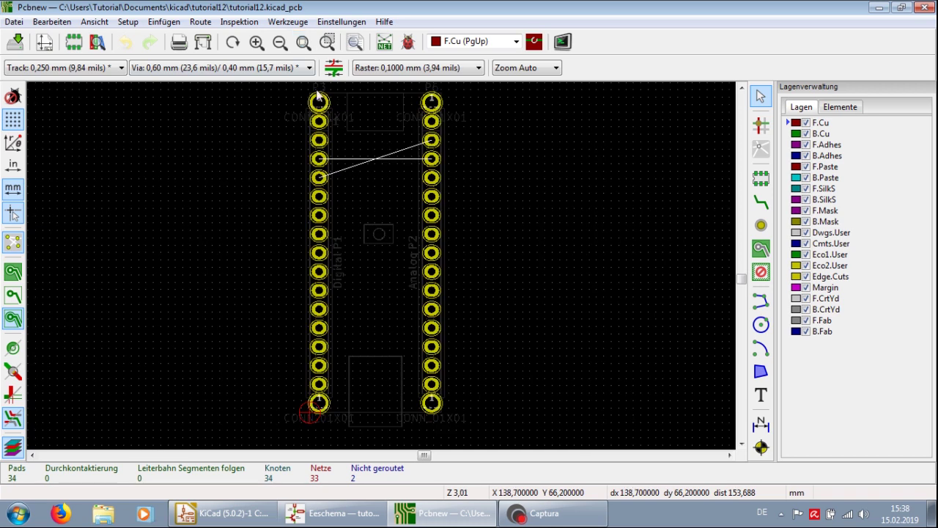
# Step: Examine the drawing sheet, its title block and the Arduino Nano socket footprint on the board at several magnifications
pyautogui.scroll(-3, 384, 273)
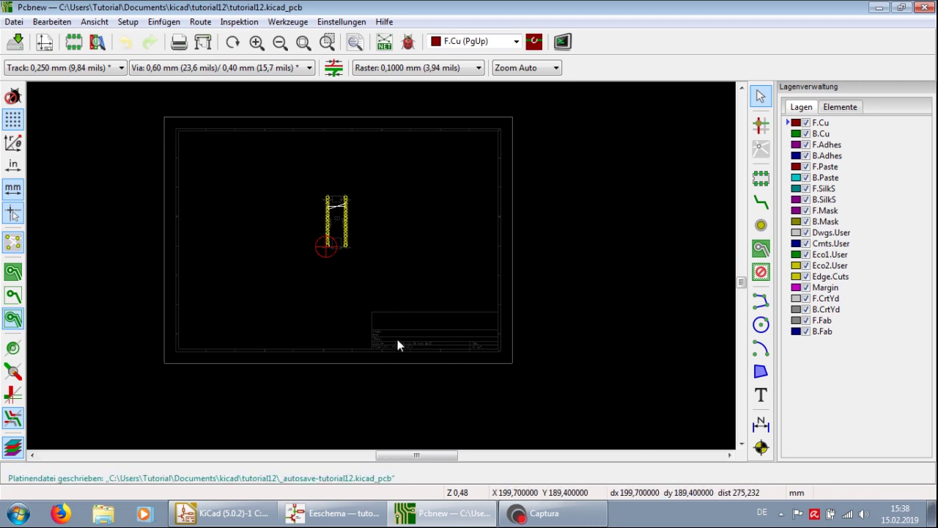
pyautogui.scroll(3, 393, 343)
pyautogui.scroll(2, 382, 265)
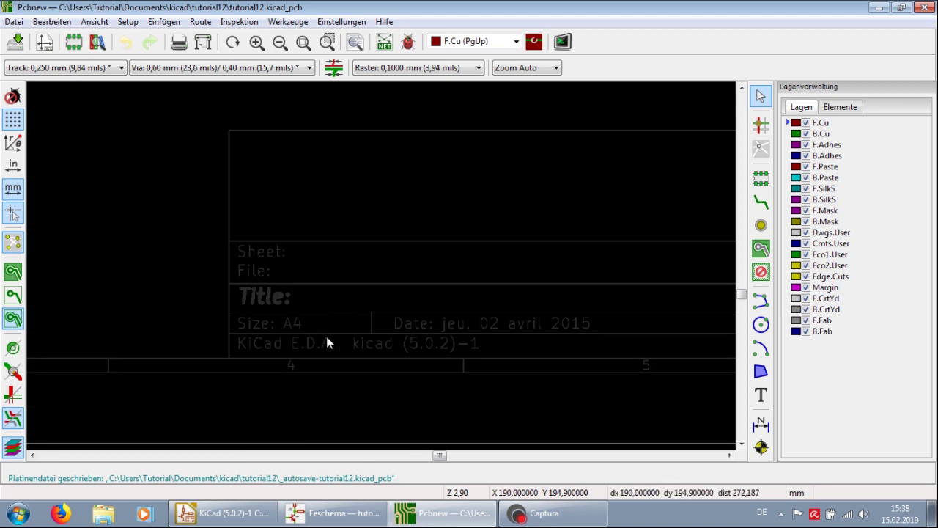
pyautogui.scroll(-4, 307, 278)
pyautogui.scroll(-1, 316, 251)
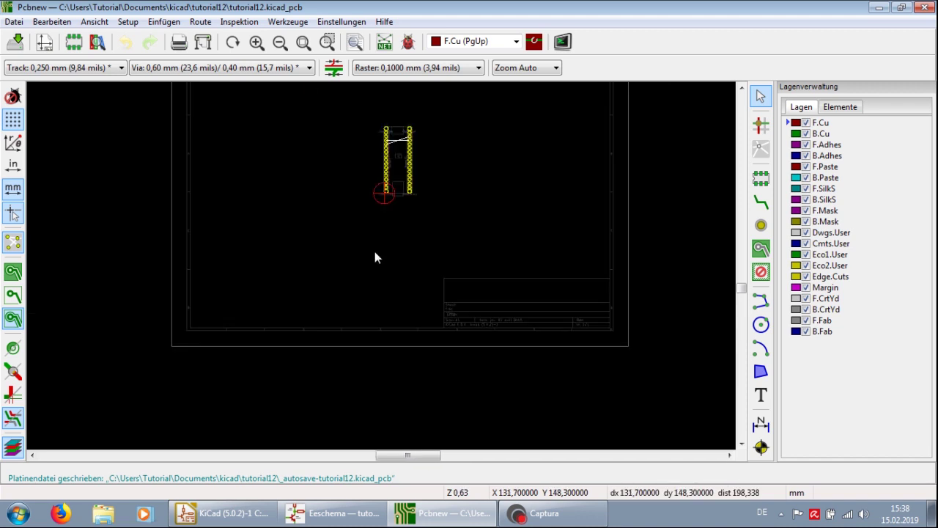
pyautogui.scroll(-1, 387, 264)
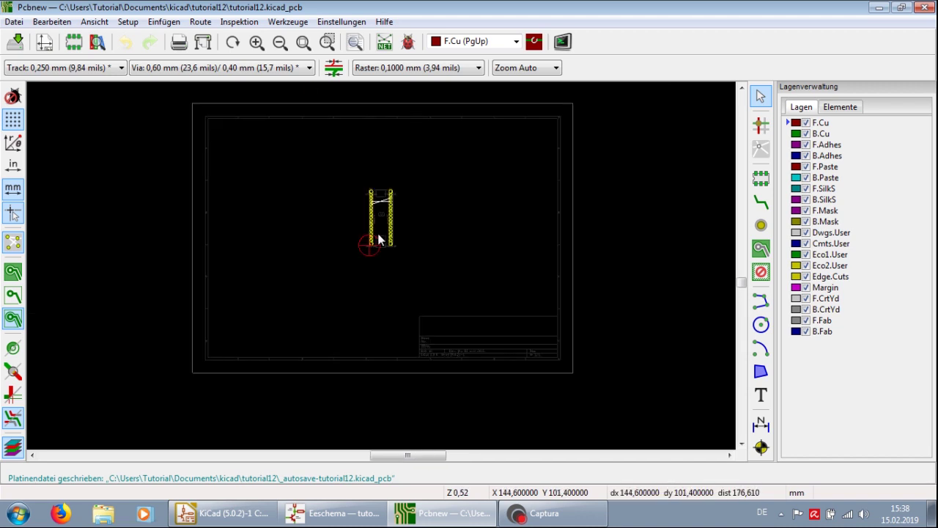
pyautogui.scroll(3, 379, 239)
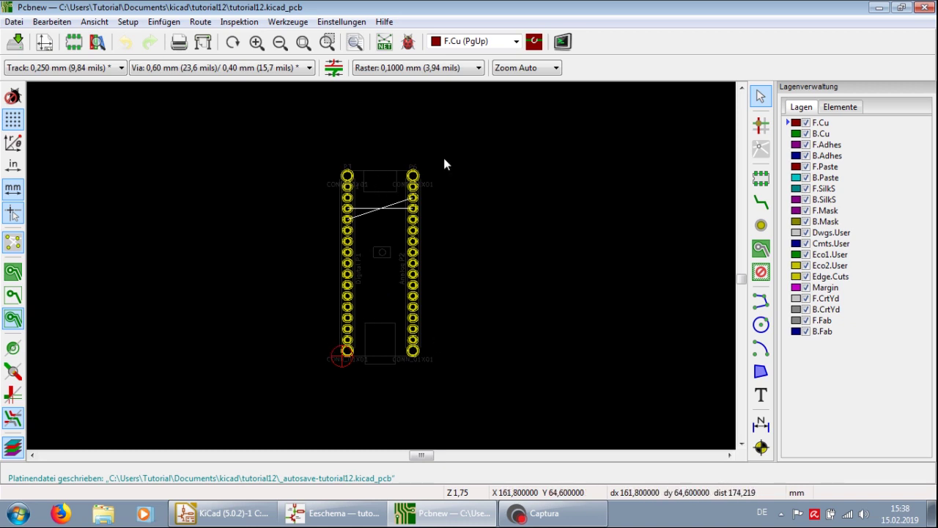
pyautogui.scroll(-3, 298, 329)
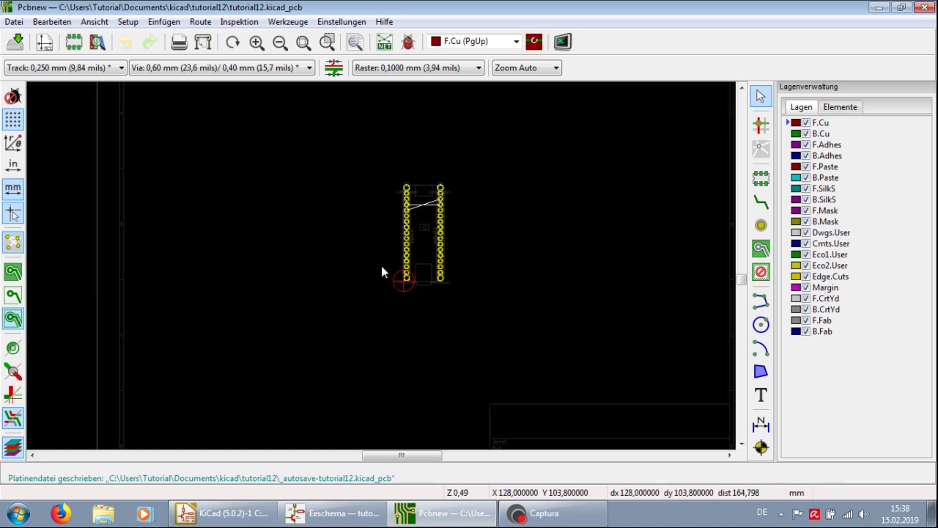
pyautogui.scroll(-1, 382, 266)
pyautogui.scroll(-1, 471, 235)
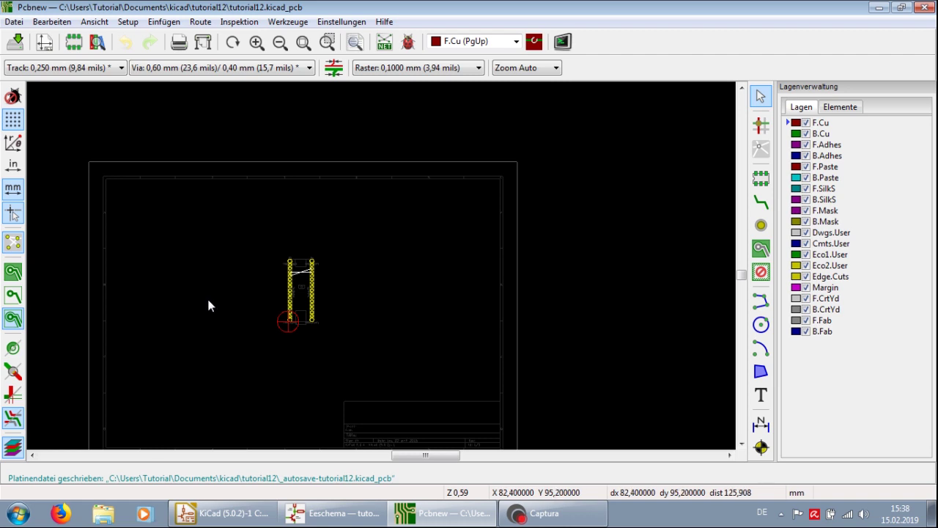
pyautogui.scroll(2, 270, 265)
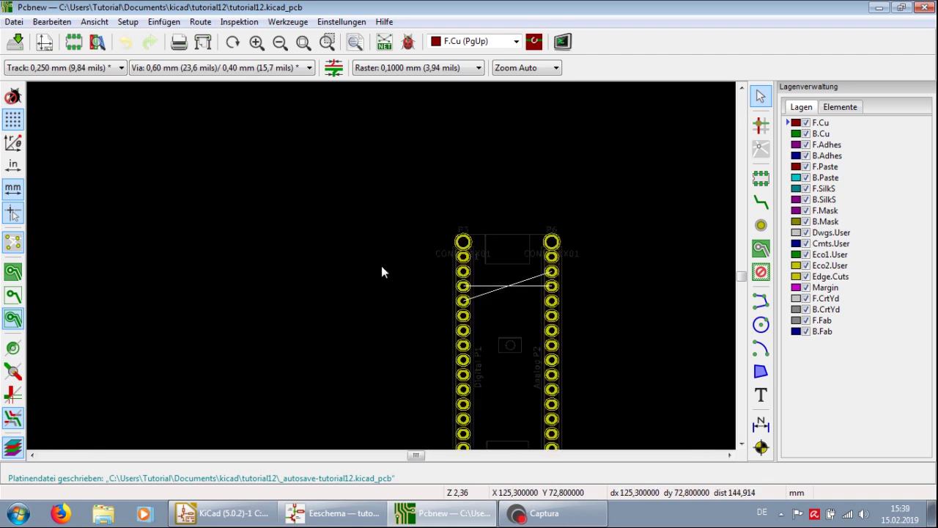
pyautogui.scroll(1, 382, 267)
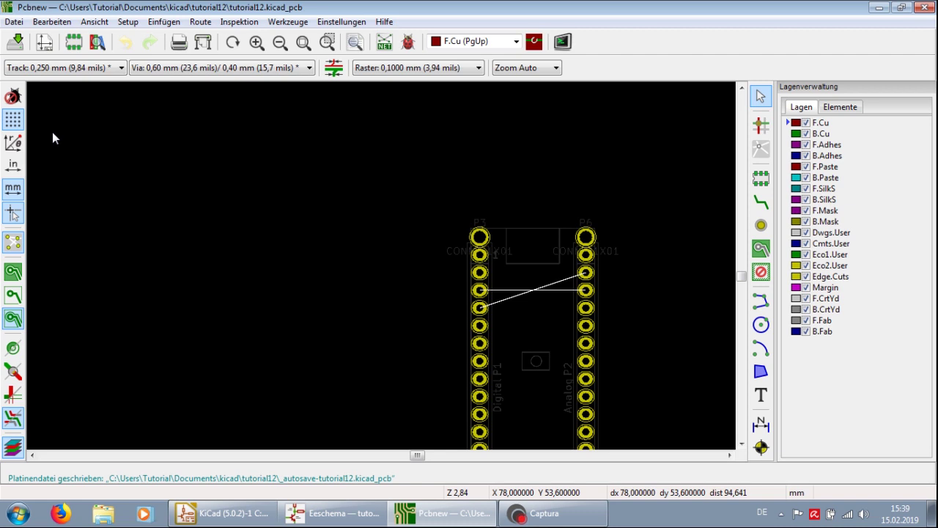
# Step: Hide and reshow the layer manager, and switch the active layer through F.Adhes, F.Paste, B.Mask and Dwgs.User
pyautogui.click(13, 449)
pyautogui.click(14, 449)
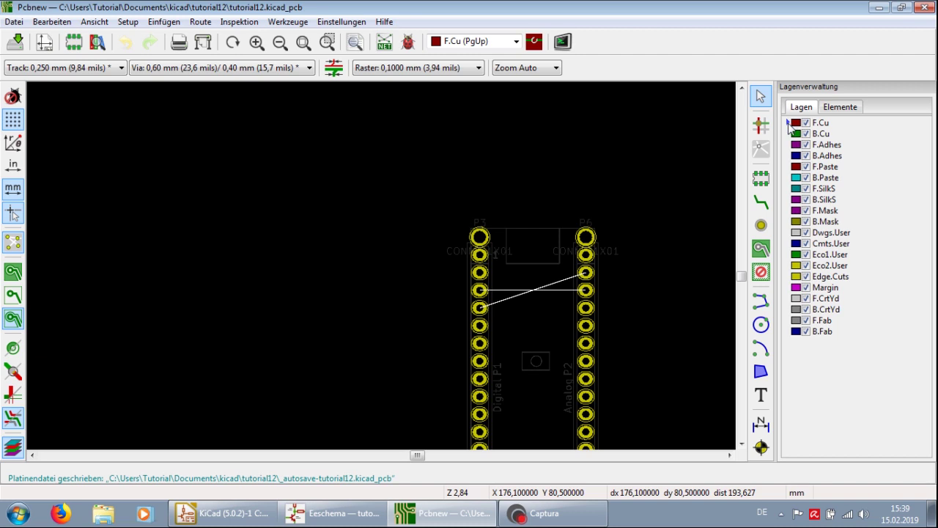
pyautogui.click(840, 147)
pyautogui.click(838, 168)
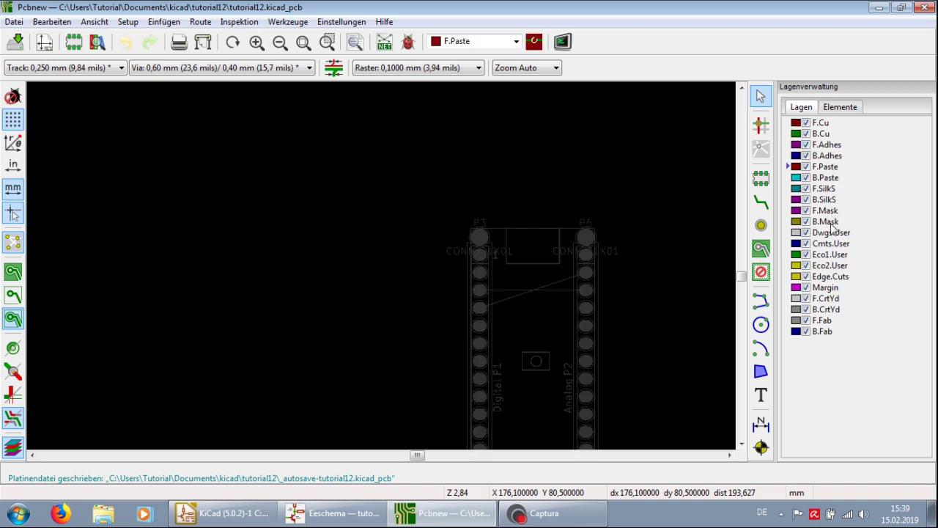
pyautogui.click(826, 222)
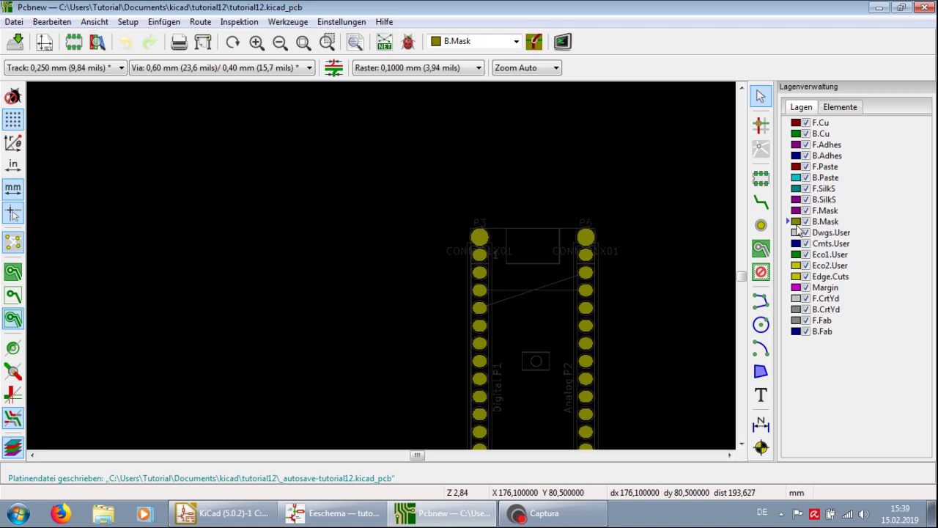
pyautogui.click(829, 233)
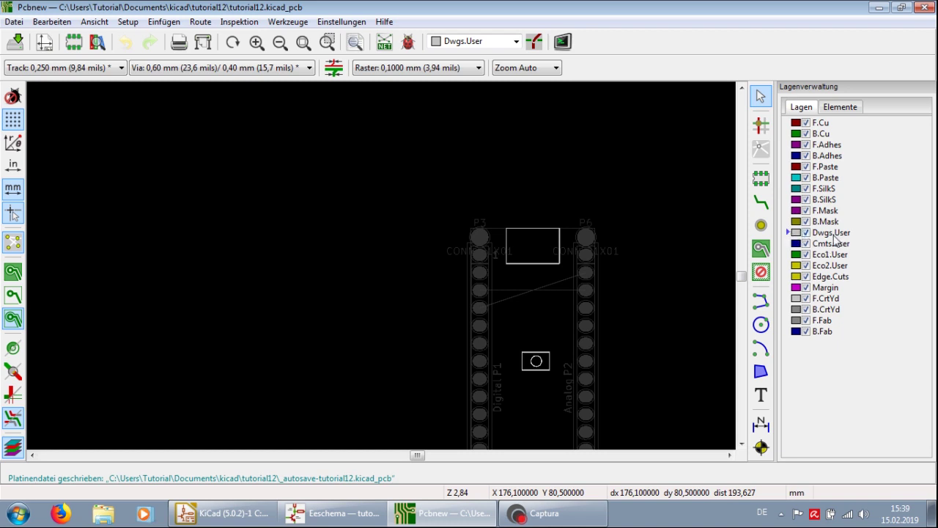
# Step: Toggle the visibility of the Dwgs.User layer, and open its colour settings without applying a change
pyautogui.click(807, 233)
pyautogui.click(806, 234)
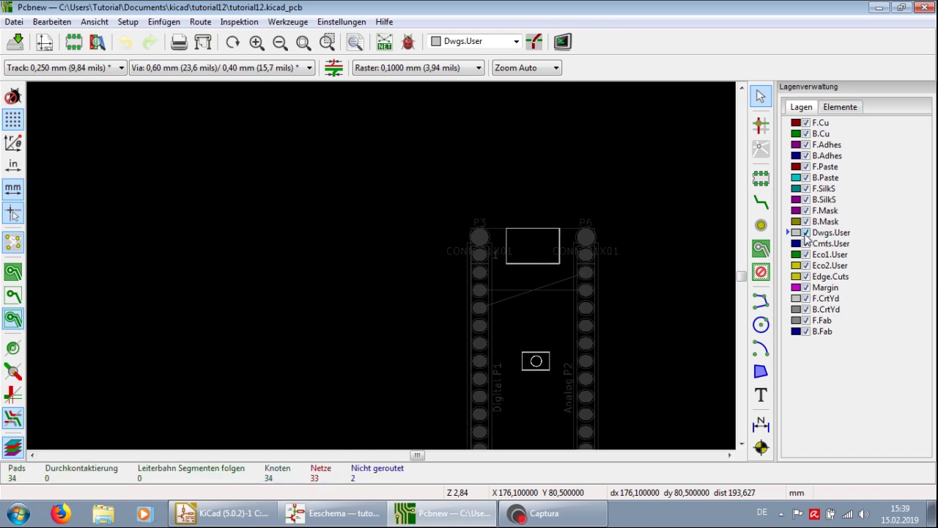
pyautogui.click(807, 234)
pyautogui.click(807, 234)
pyautogui.click(807, 234)
pyautogui.click(807, 234)
pyautogui.doubleClick(796, 232)
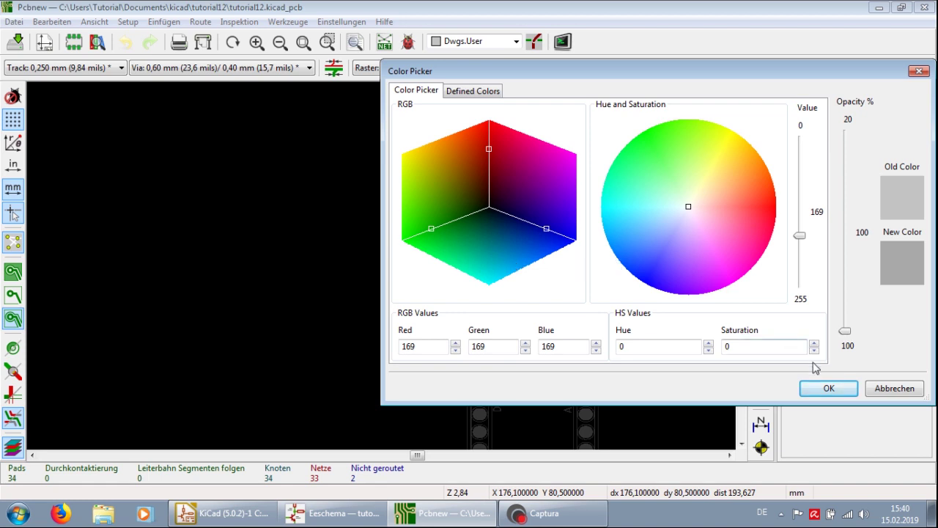
pyautogui.click(894, 389)
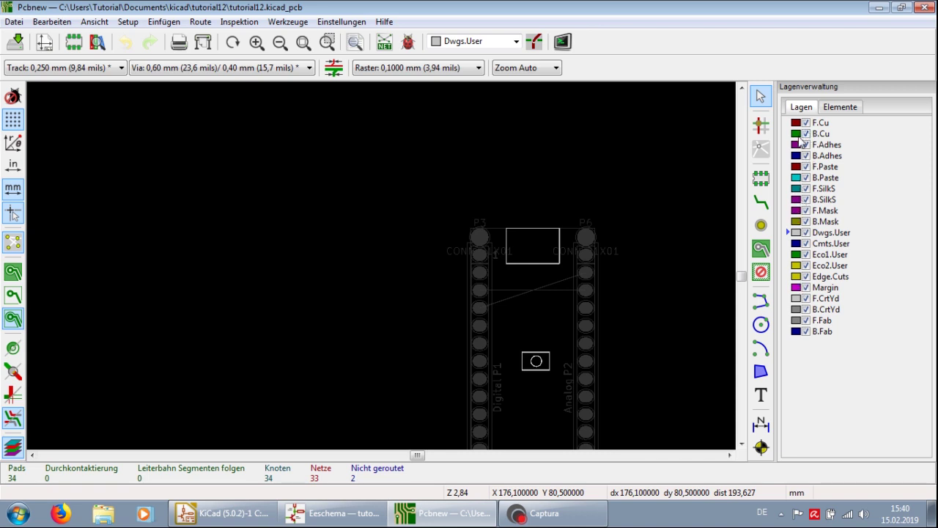
# Step: Review the display elements in the layer manager, return to the layer list, and hide and reshow the manager
pyautogui.click(836, 110)
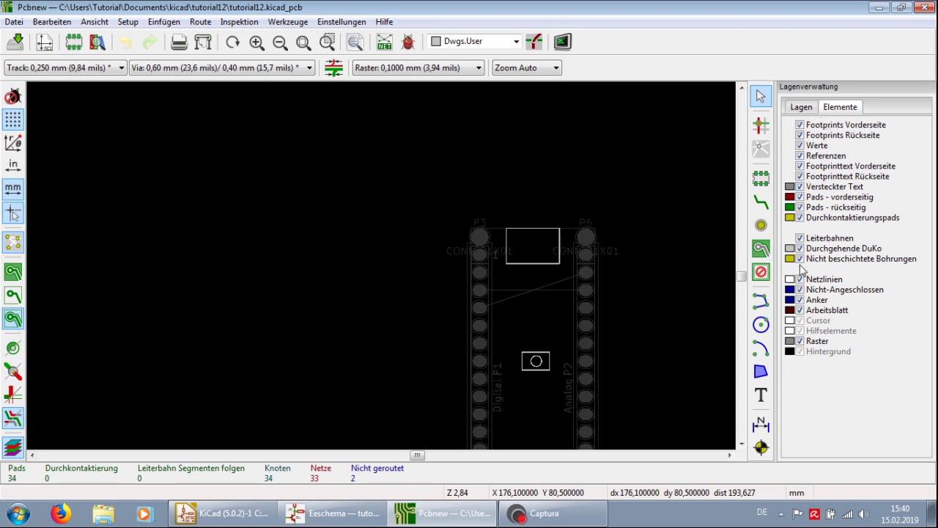
pyautogui.click(802, 108)
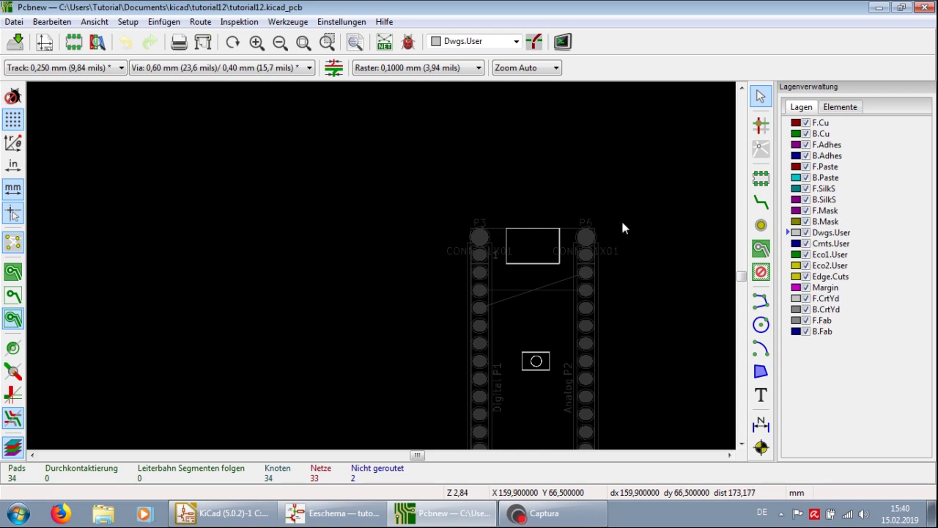
pyautogui.scroll(-1, 623, 223)
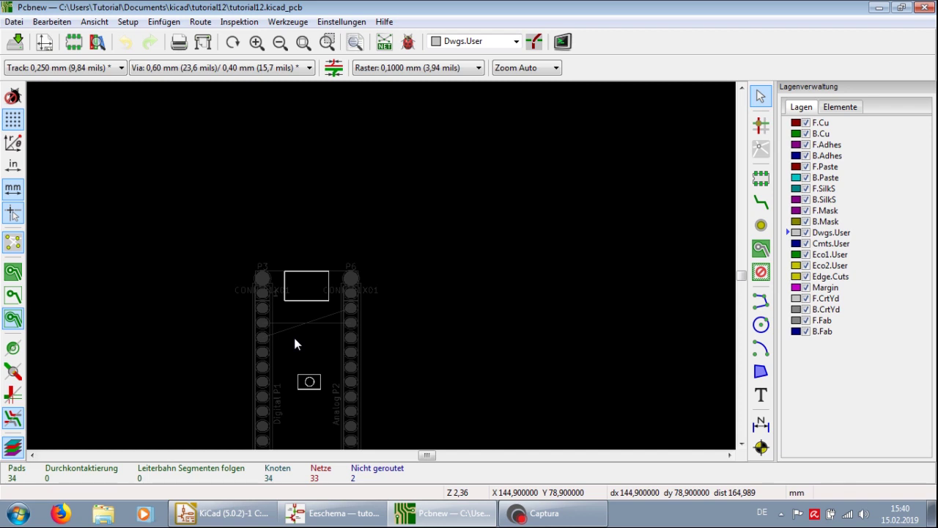
pyautogui.click(303, 42)
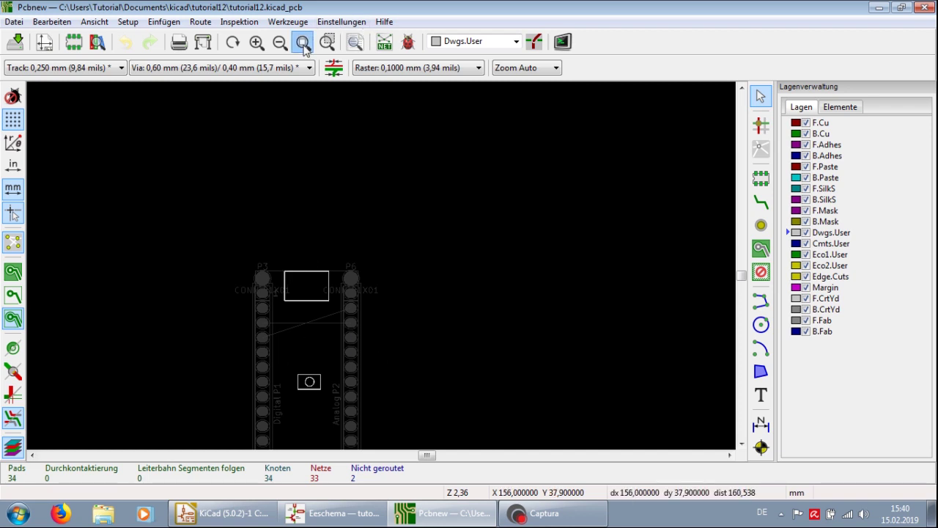
pyautogui.click(12, 446)
pyautogui.click(13, 448)
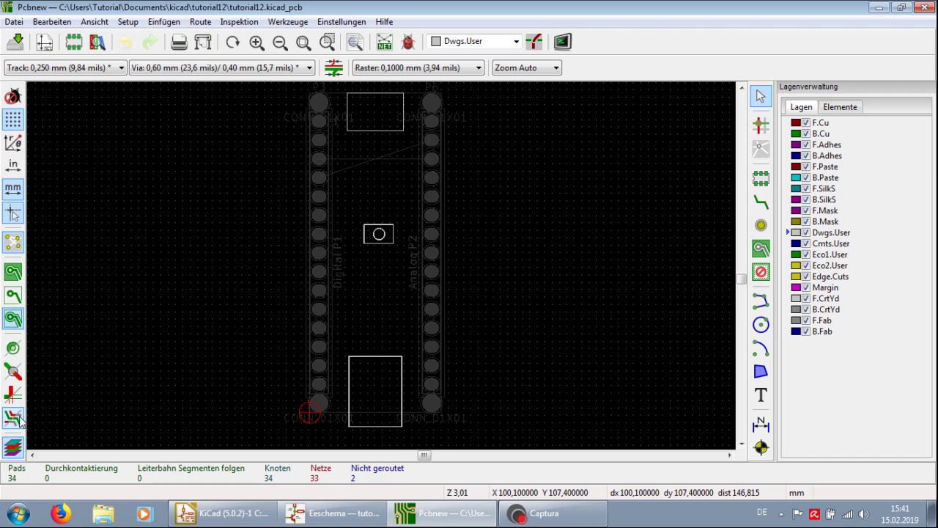
# Step: Toggle the high-contrast display mode several times to compare the board's appearance, and leave it turned off
pyautogui.click(13, 419)
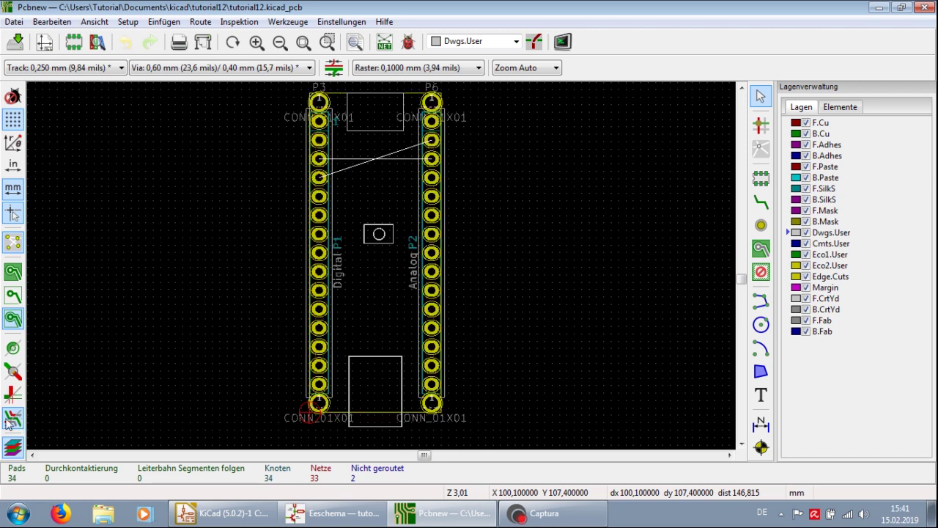
pyautogui.click(9, 421)
pyautogui.click(9, 421)
pyautogui.click(9, 421)
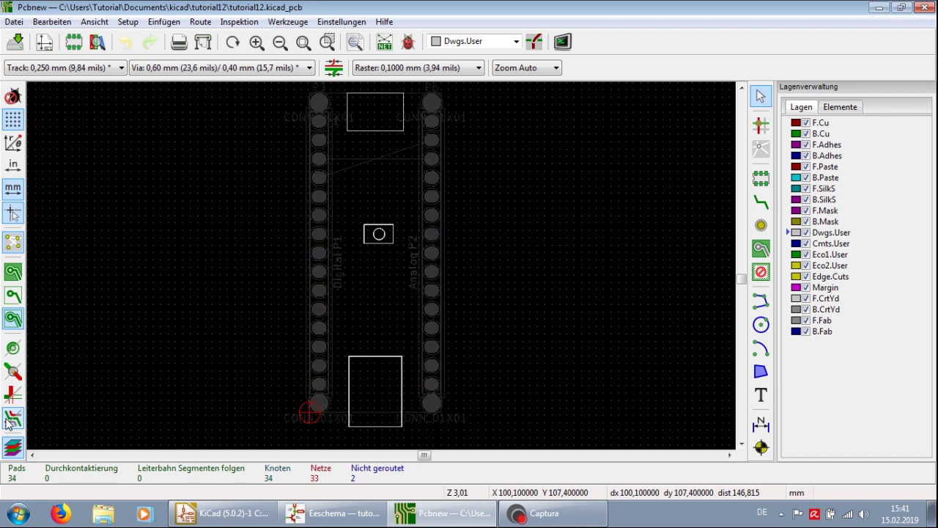
pyautogui.click(9, 420)
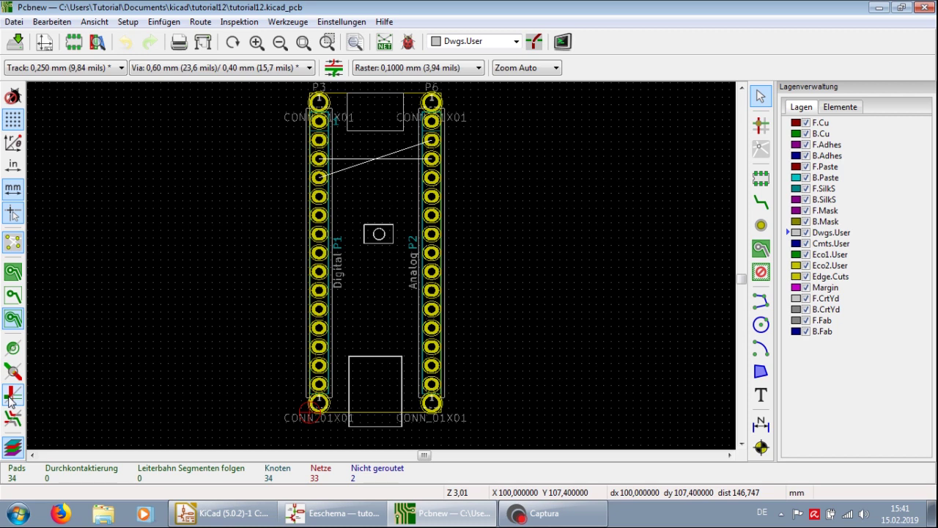
# Step: Make F.Cu the active layer and route a 0.25 mm track with a diagonal corner in the free area beside the P6 row
pyautogui.click(761, 202)
pyautogui.click(468, 251)
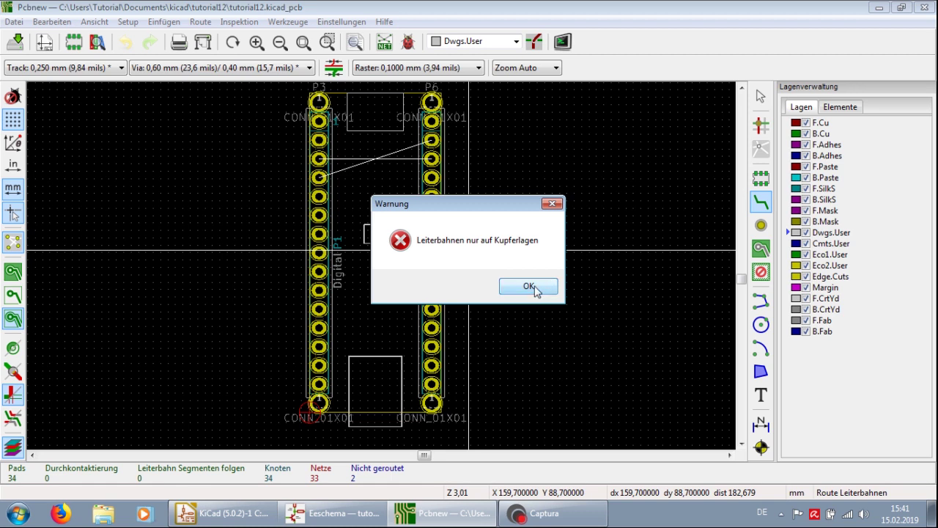
pyautogui.click(530, 287)
pyautogui.click(821, 122)
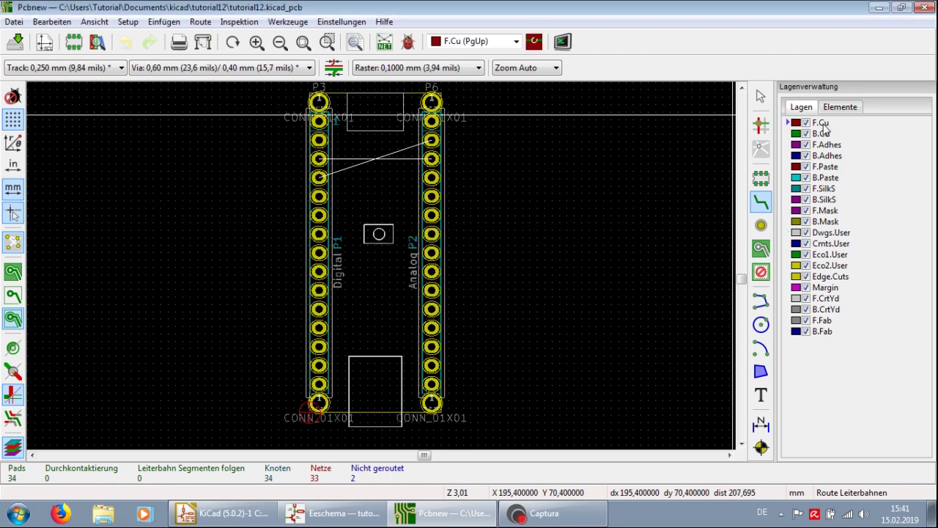
pyautogui.click(462, 254)
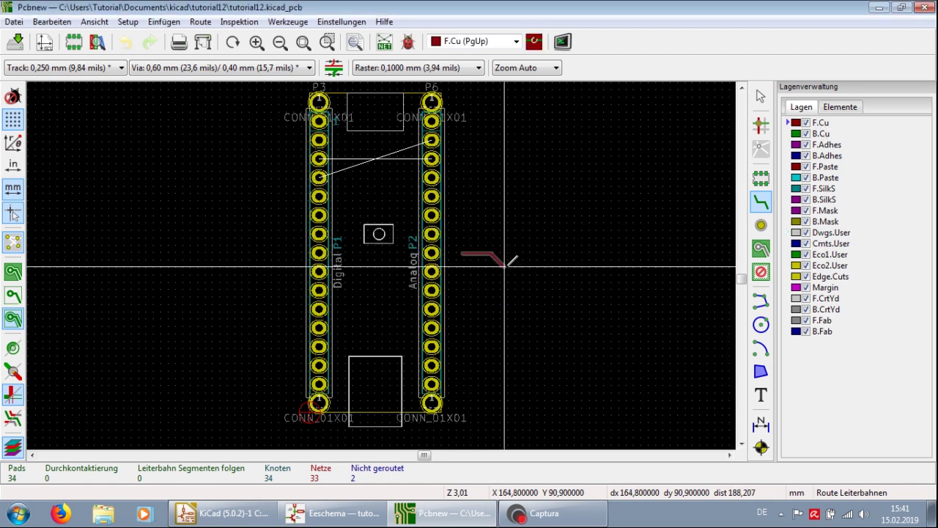
pyautogui.click(590, 278)
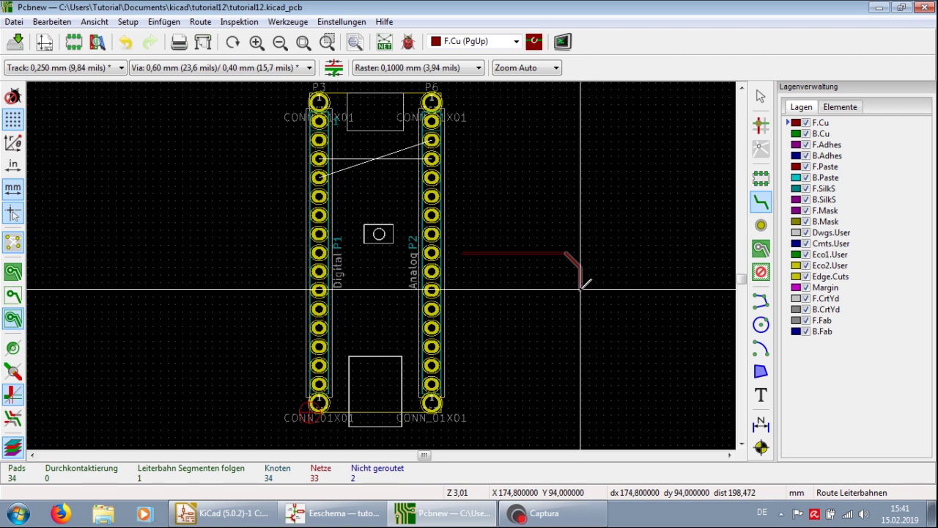
pyautogui.rightClick(620, 302)
pyautogui.press('Escape')
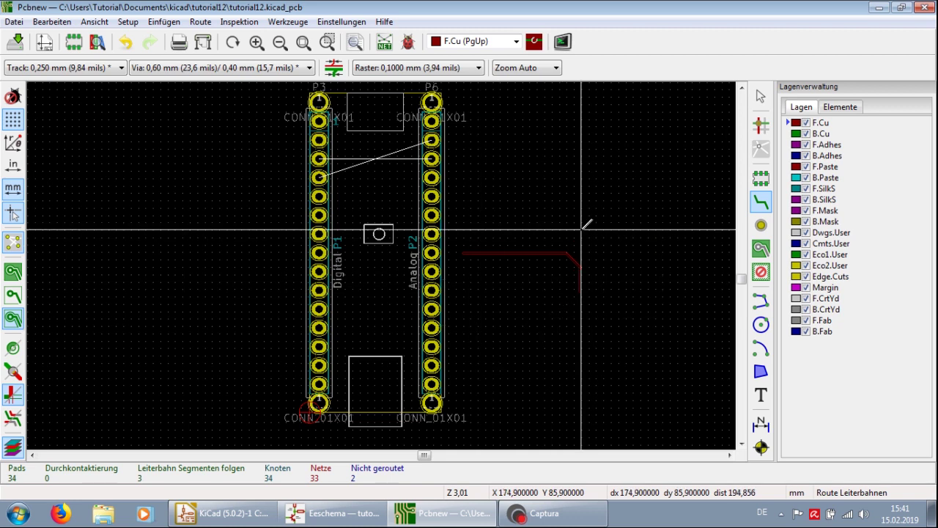
# Step: Inspect the corner of the routed track up close and change the track display from outline to filled
pyautogui.scroll(3, 561, 244)
pyautogui.scroll(3, 349, 278)
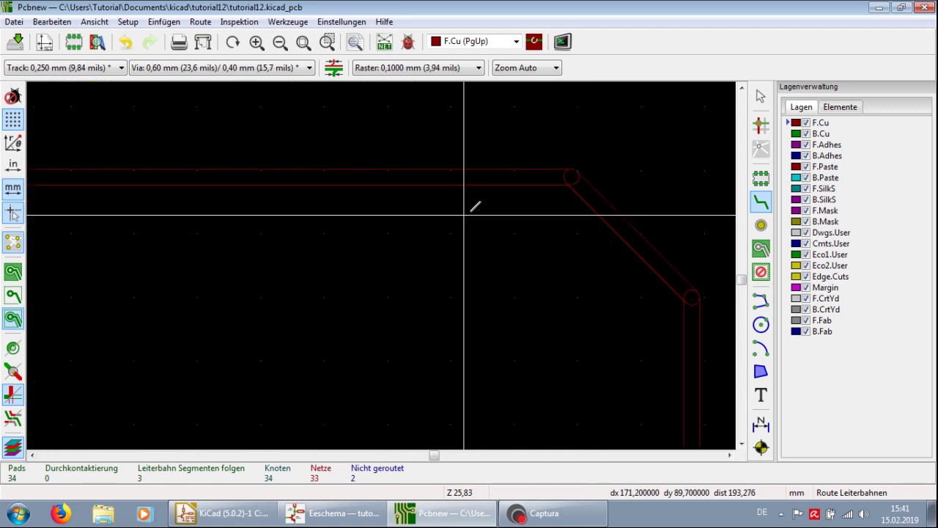
pyautogui.click(8, 398)
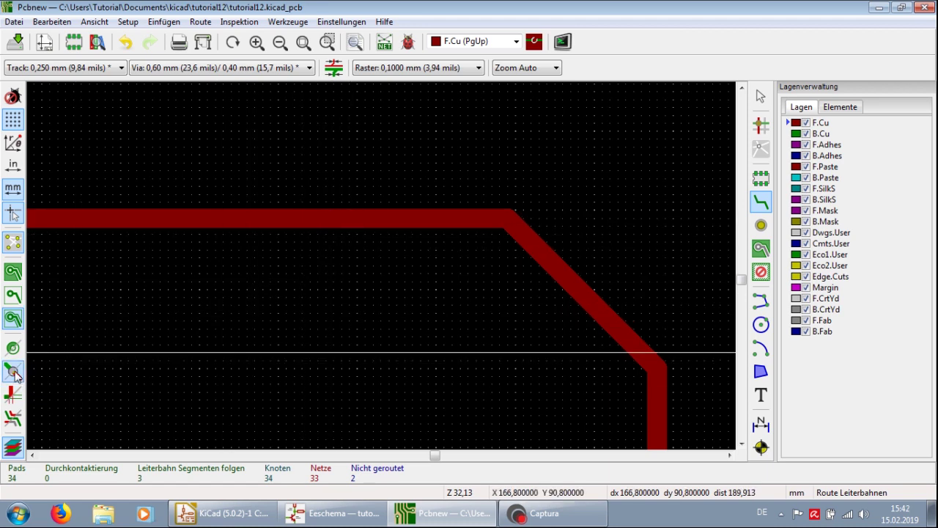
# Step: Switch the pad display between outline and filled twice to compare them, leaving the pads filled
pyautogui.scroll(-5, 387, 260)
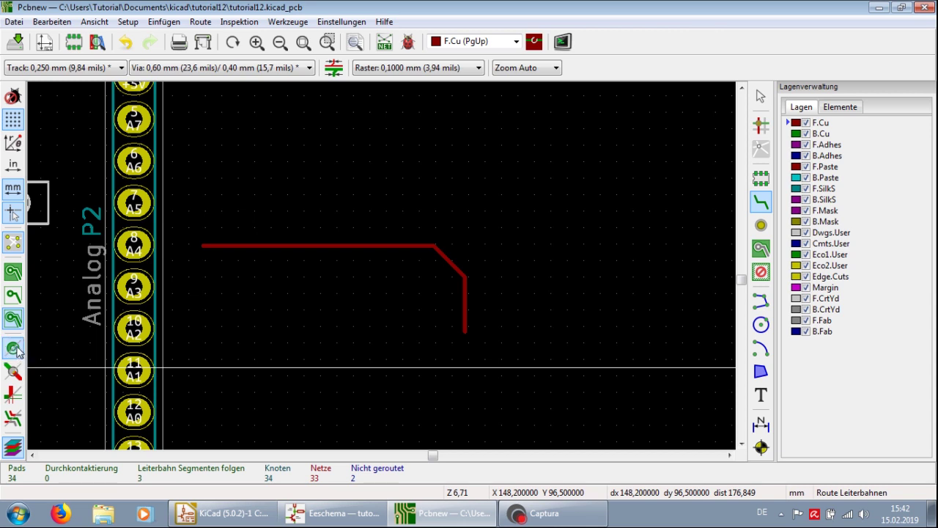
pyautogui.click(12, 351)
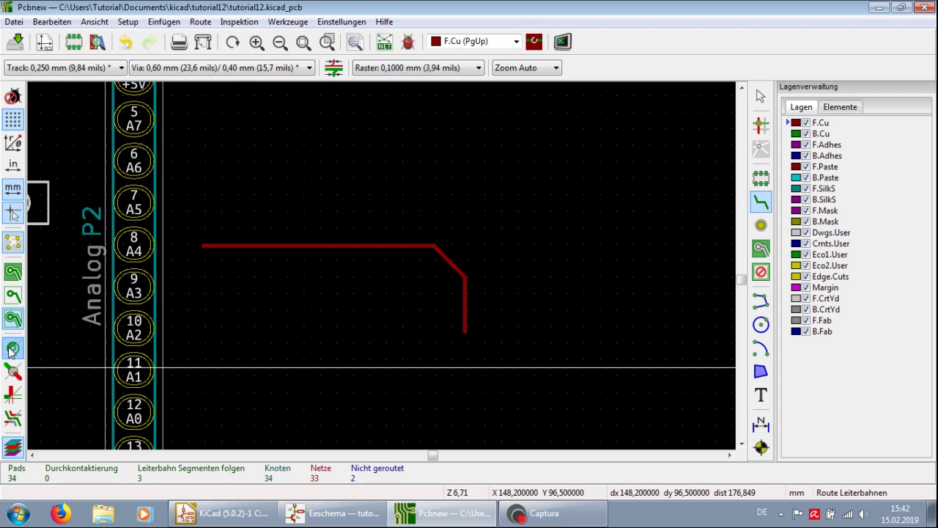
pyautogui.click(11, 351)
pyautogui.click(12, 350)
pyautogui.click(12, 351)
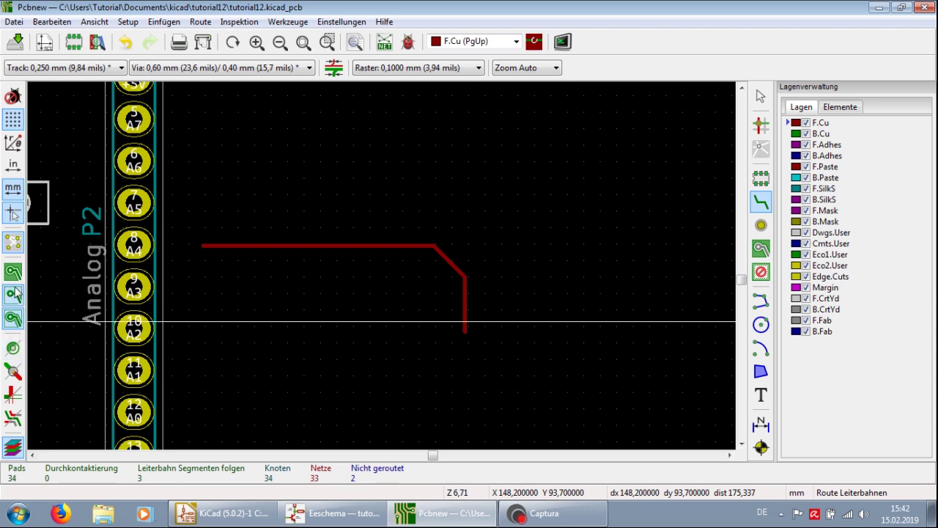
# Step: Hide and reshow the ratsnest lines between the two pin rows
pyautogui.scroll(-2, 86, 285)
pyautogui.scroll(-2, 380, 266)
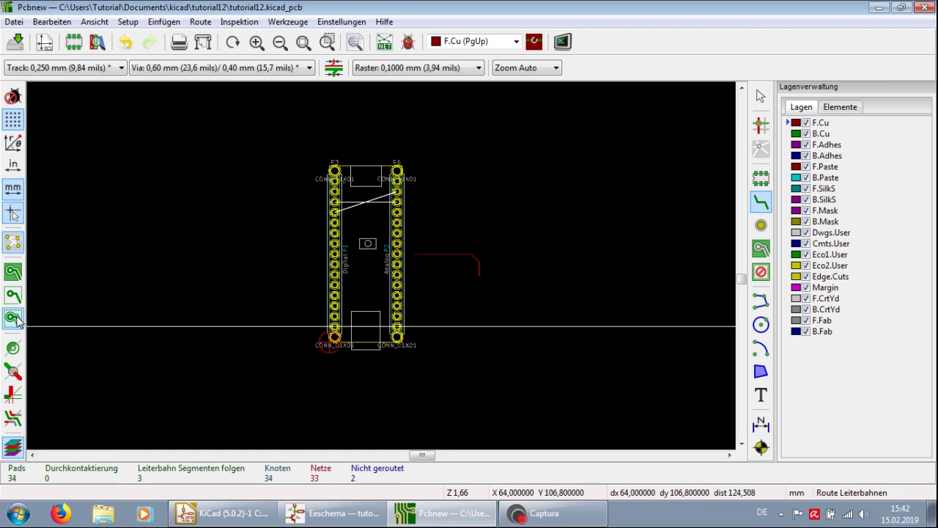
pyautogui.scroll(5, 433, 208)
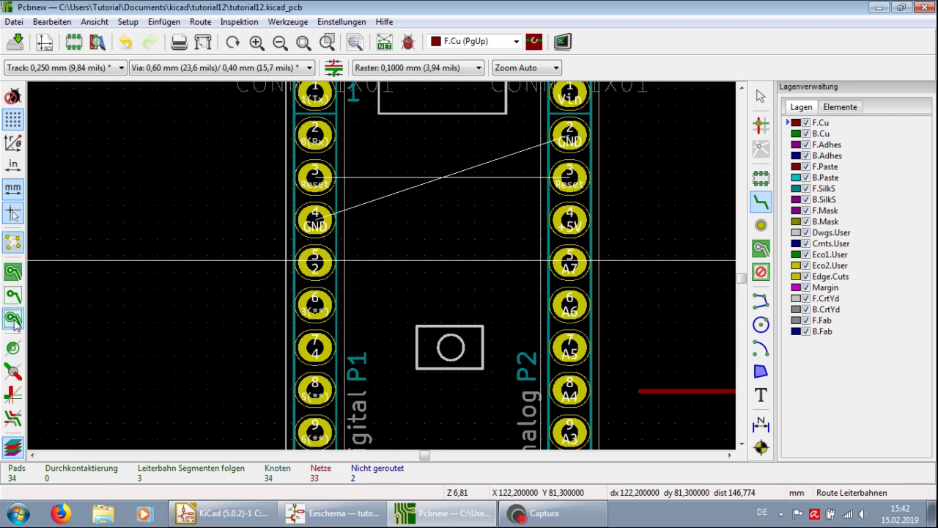
pyautogui.click(17, 246)
pyautogui.click(17, 247)
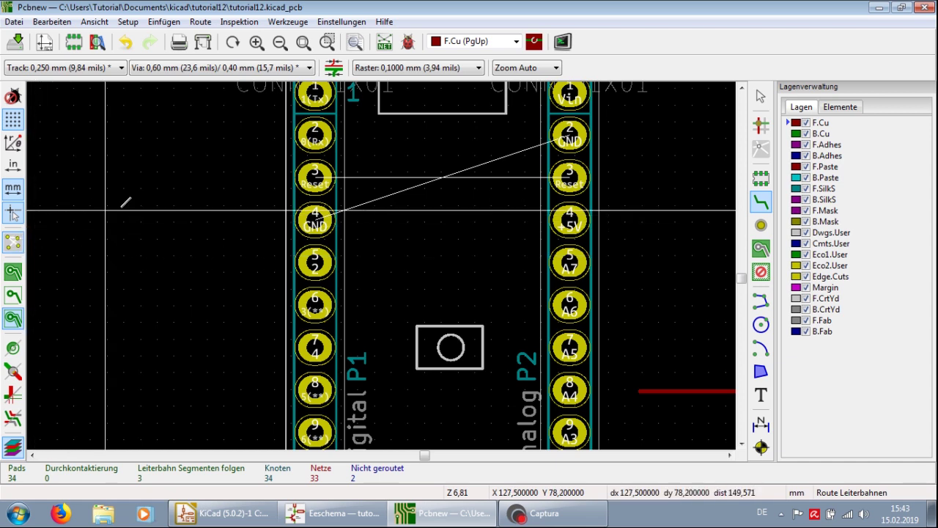
# Step: Switch the cursor to the small crosshair and back to the full-window crosshair, and examine it over the board
pyautogui.click(13, 214)
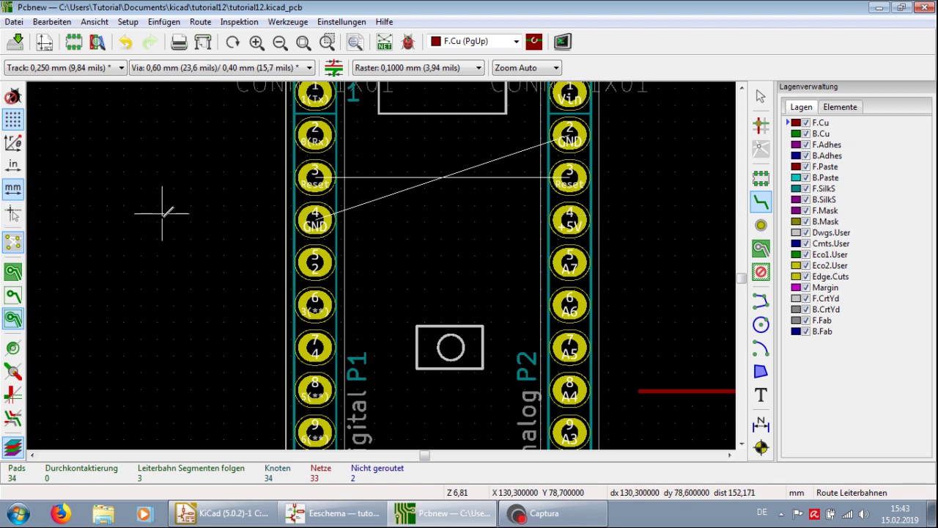
pyautogui.click(13, 212)
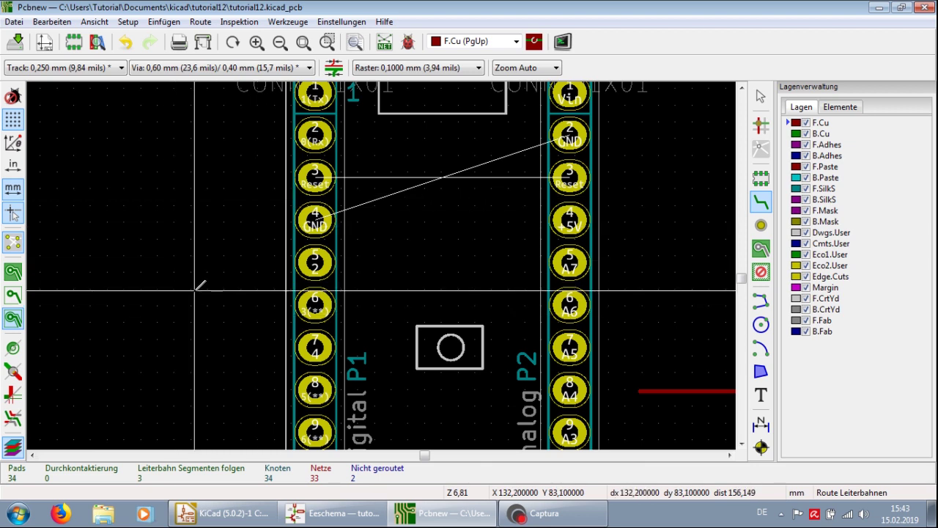
pyautogui.scroll(1, 249, 268)
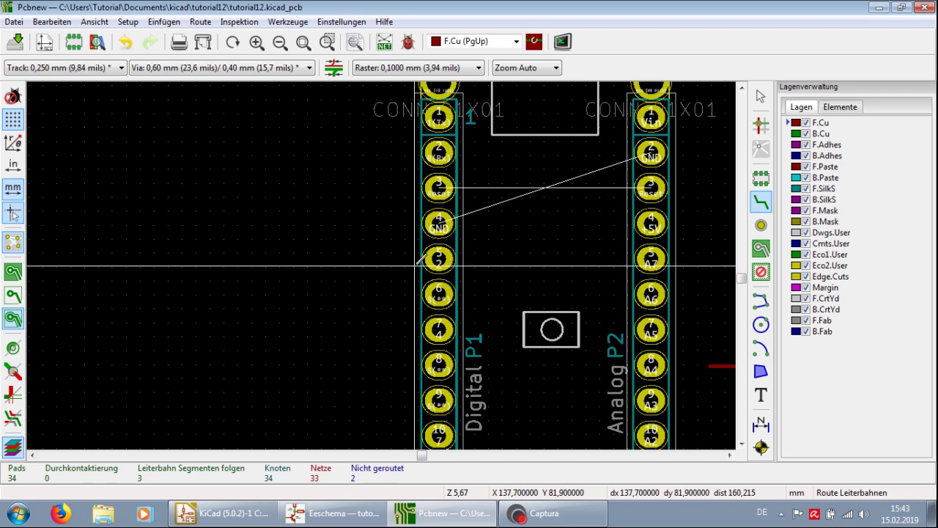
pyautogui.scroll(-3, 415, 266)
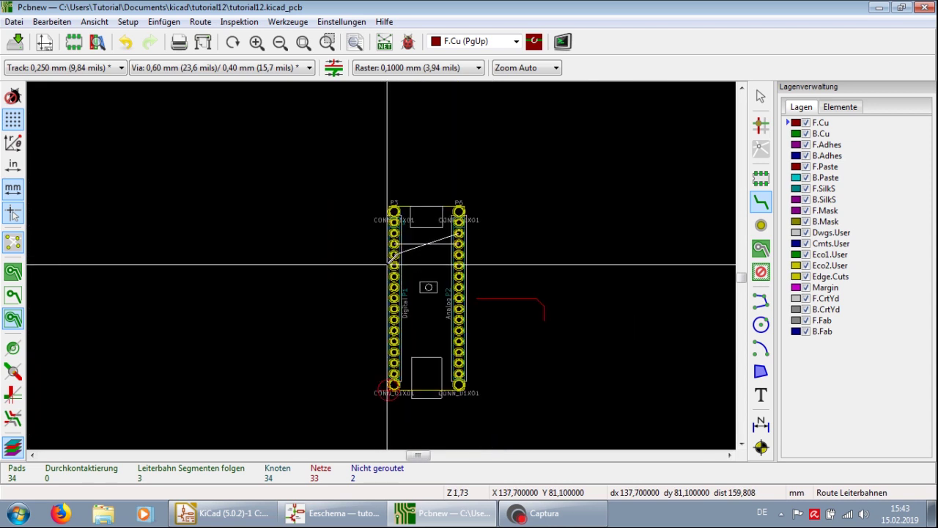
pyautogui.scroll(3, 387, 265)
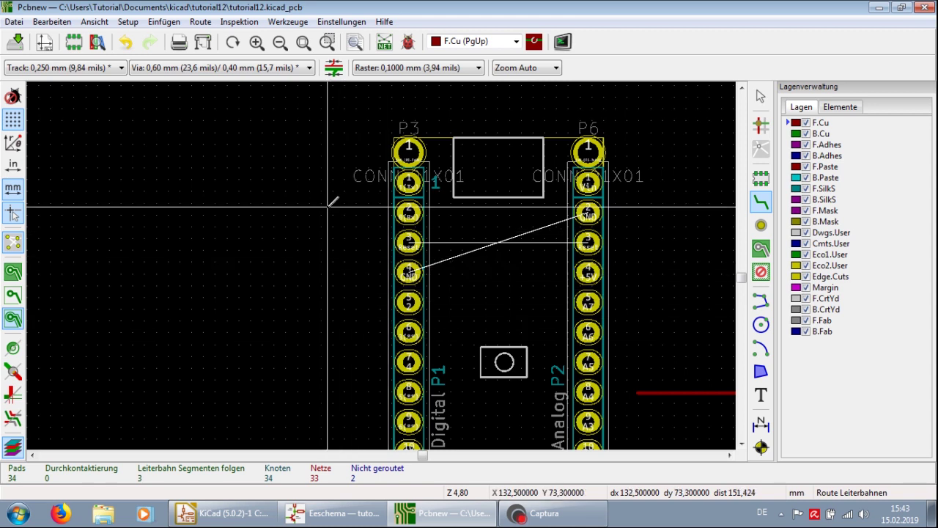
# Step: Switch the units to inches and back to millimetres, and toggle polar coordinates, leaving Cartesian coordinates active
pyautogui.click(13, 166)
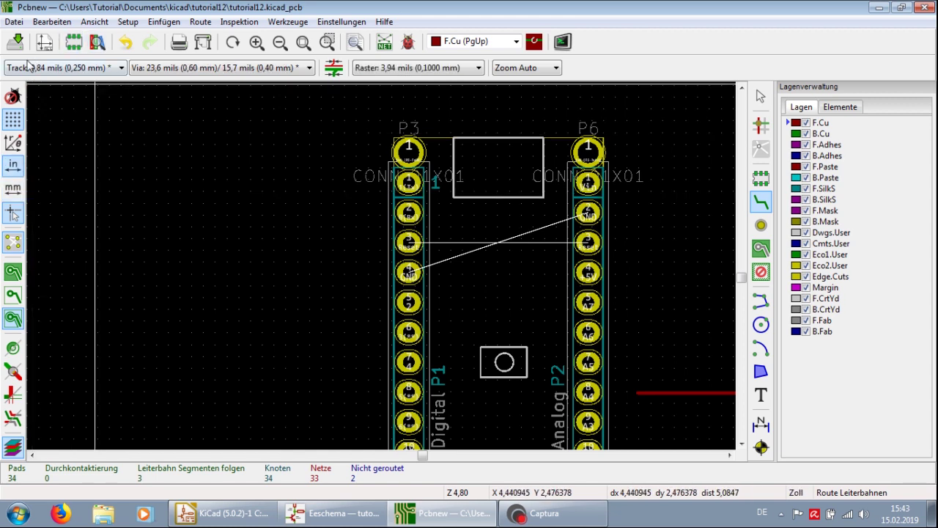
pyautogui.click(14, 188)
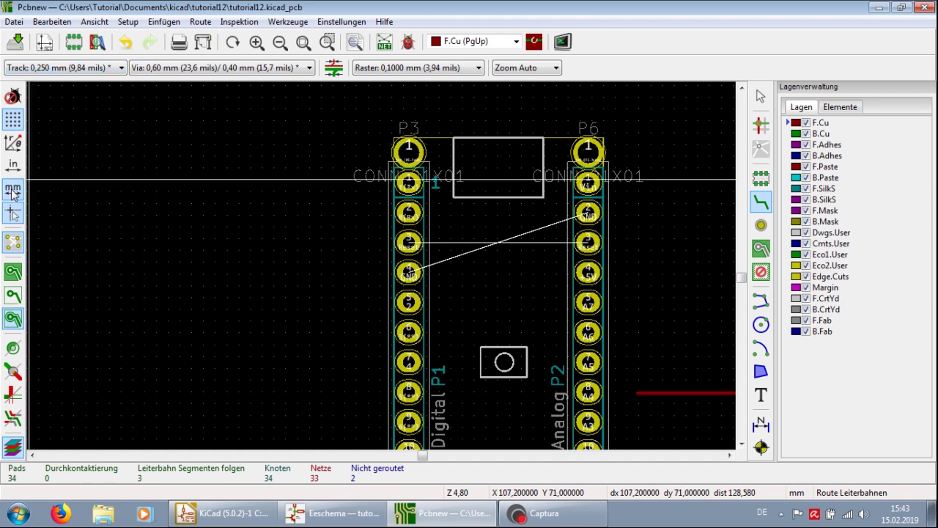
pyautogui.click(13, 144)
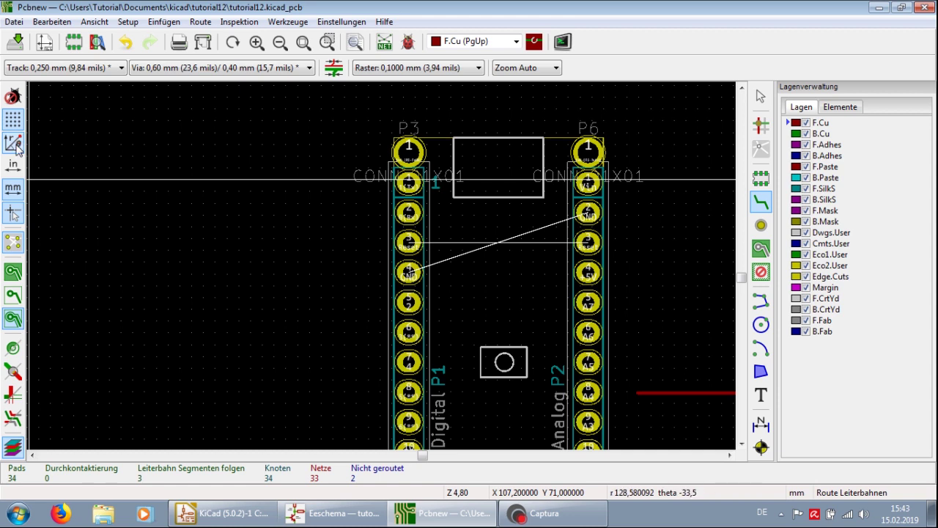
pyautogui.click(17, 148)
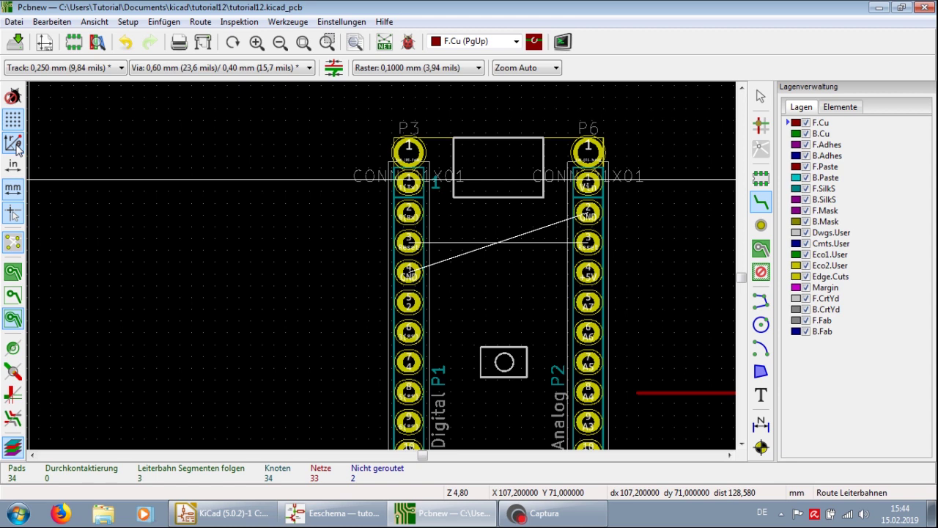
pyautogui.click(17, 148)
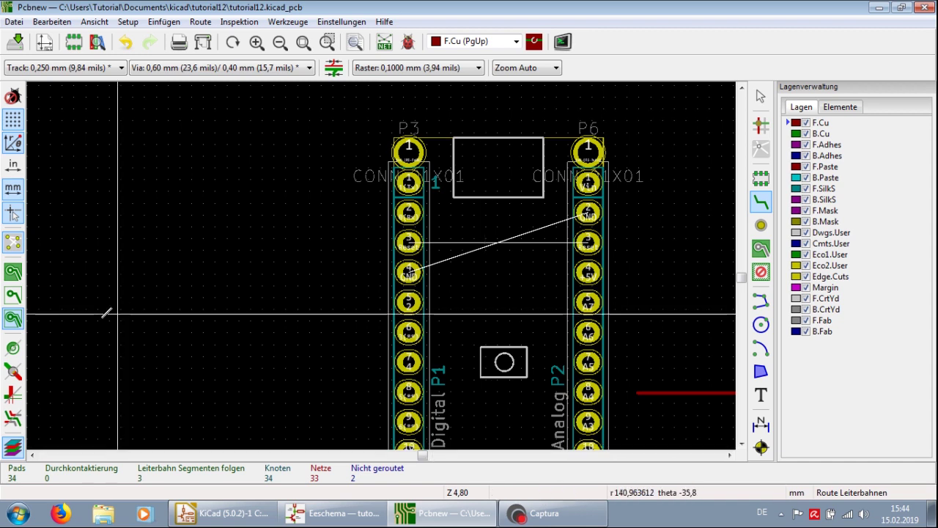
pyautogui.click(12, 143)
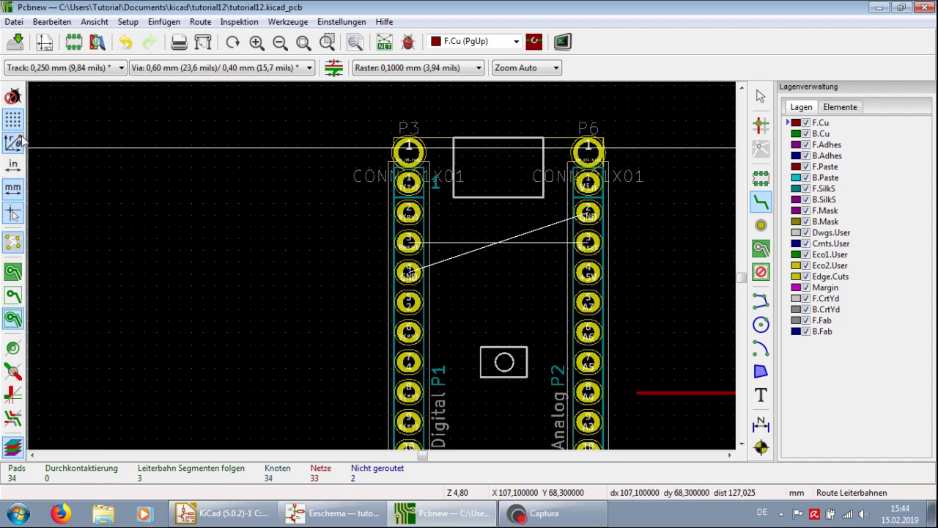
# Step: Hide and reshow the board grid twice, leaving it displayed
pyautogui.click(15, 121)
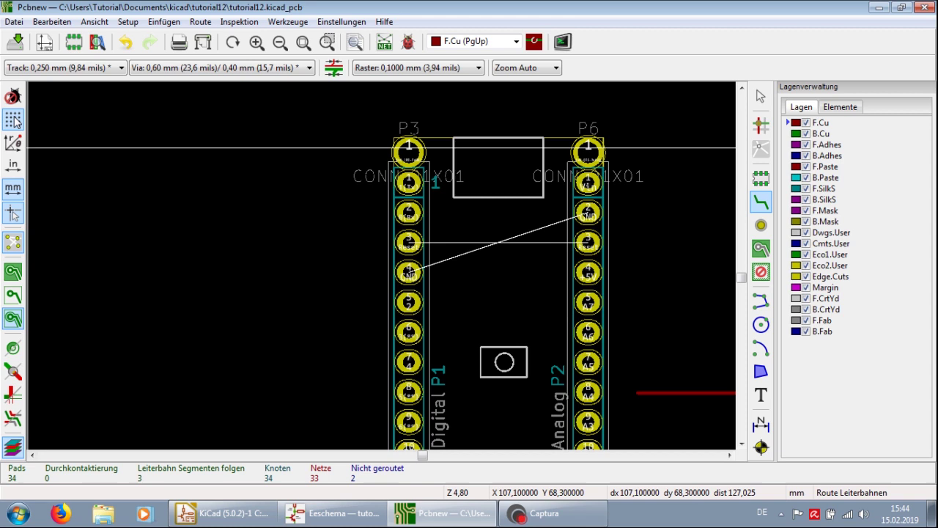
pyautogui.click(15, 122)
pyautogui.click(15, 122)
pyautogui.click(15, 122)
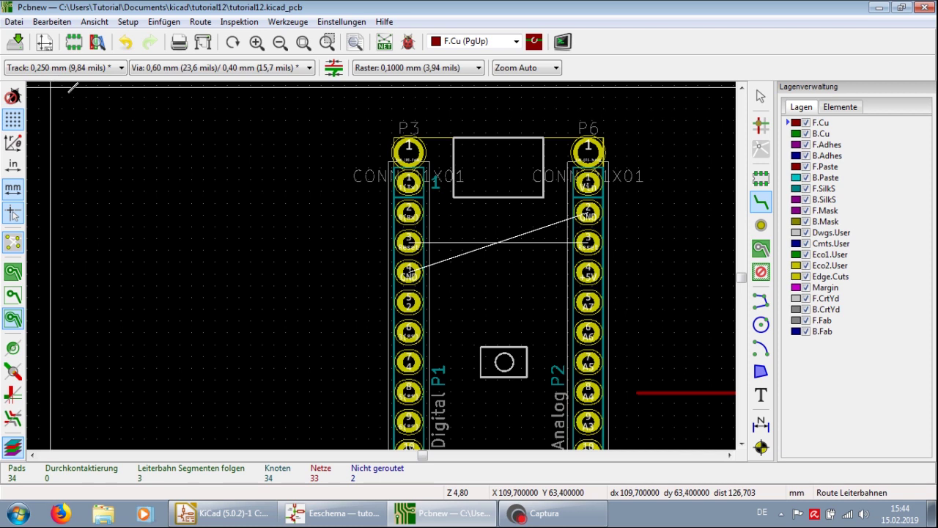
# Step: Review the paper and title block fields in the page settings, and close them without changes
pyautogui.click(16, 22)
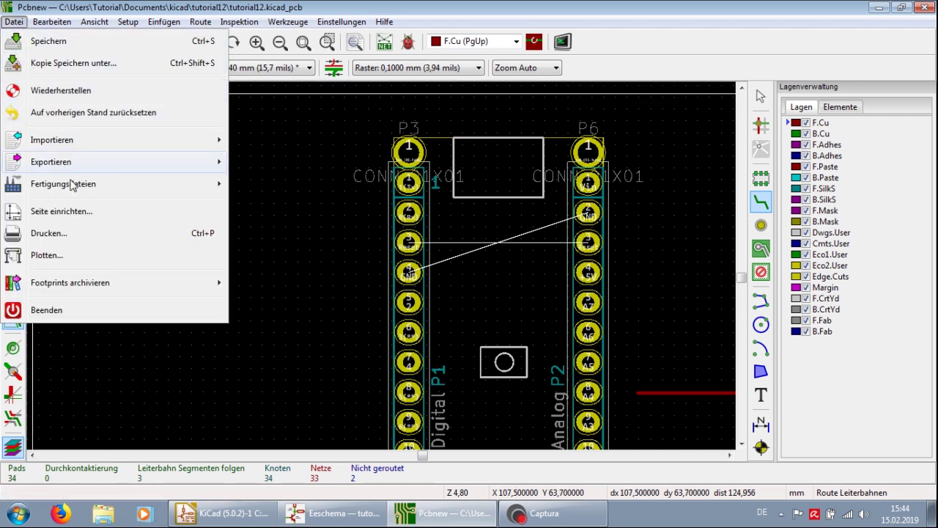
pyautogui.click(81, 215)
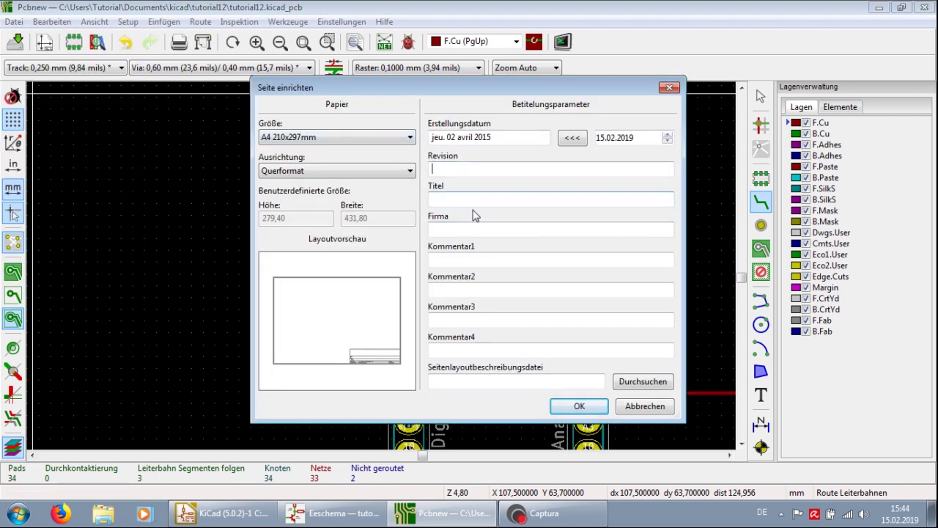
pyautogui.press('Tab')
pyautogui.press('Tab')
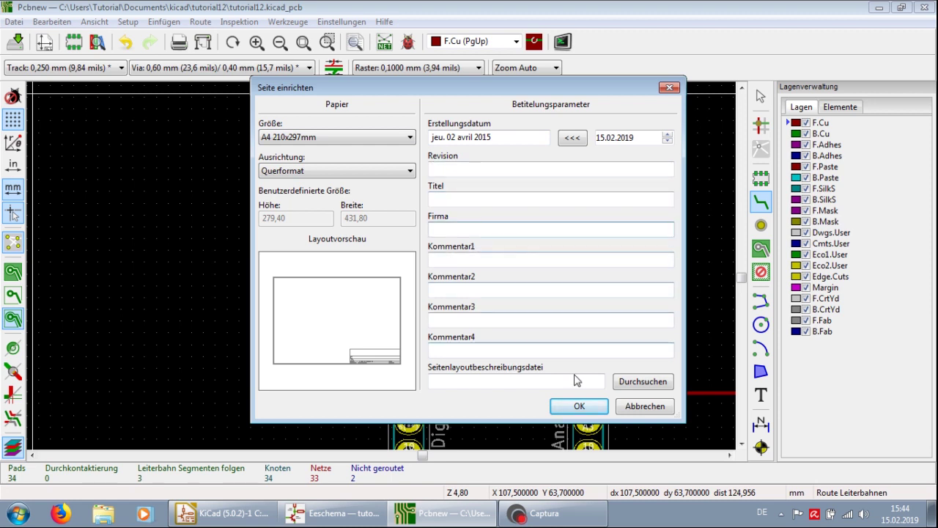
pyautogui.click(635, 413)
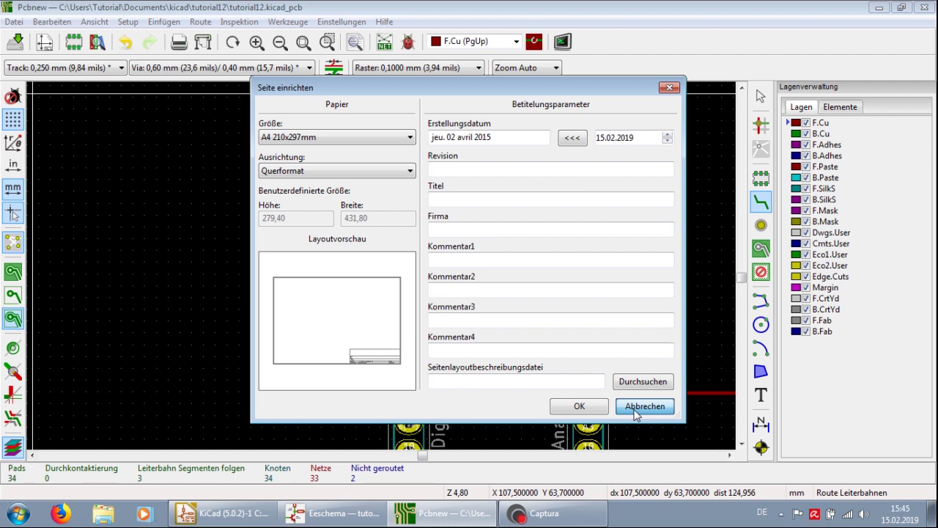
pyautogui.click(635, 413)
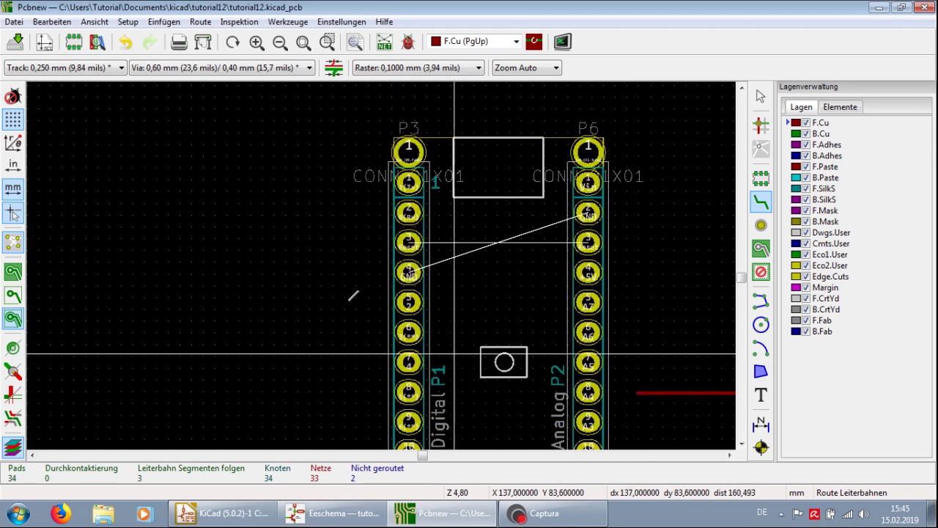
# Step: Review the board's print settings for layers, scale and drill marks, and close them without printing
pyautogui.click(14, 22)
pyautogui.moveTo(99, 183)
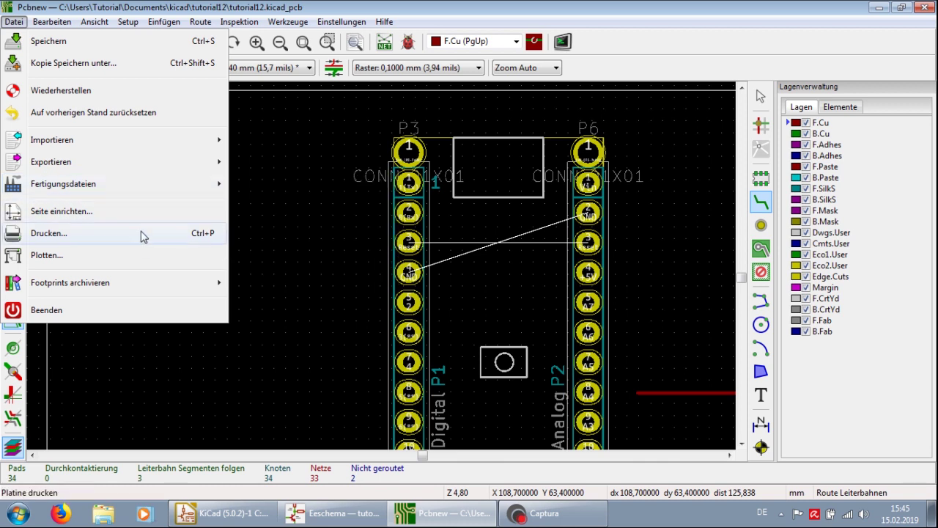
pyautogui.moveTo(206, 184)
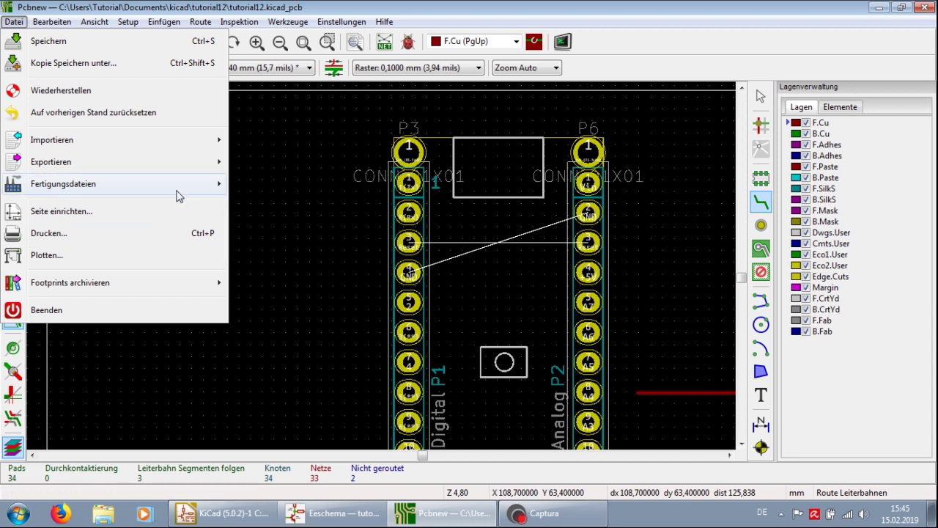
pyautogui.click(66, 239)
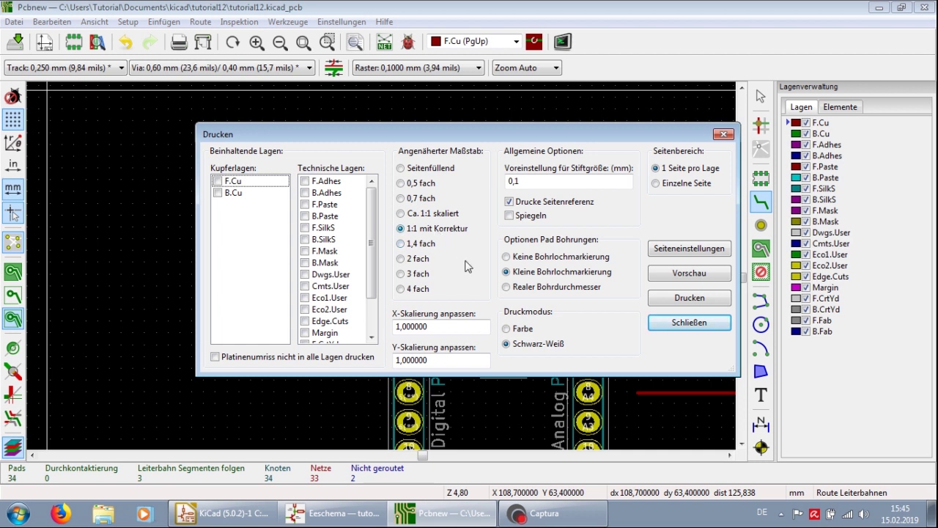
pyautogui.click(672, 327)
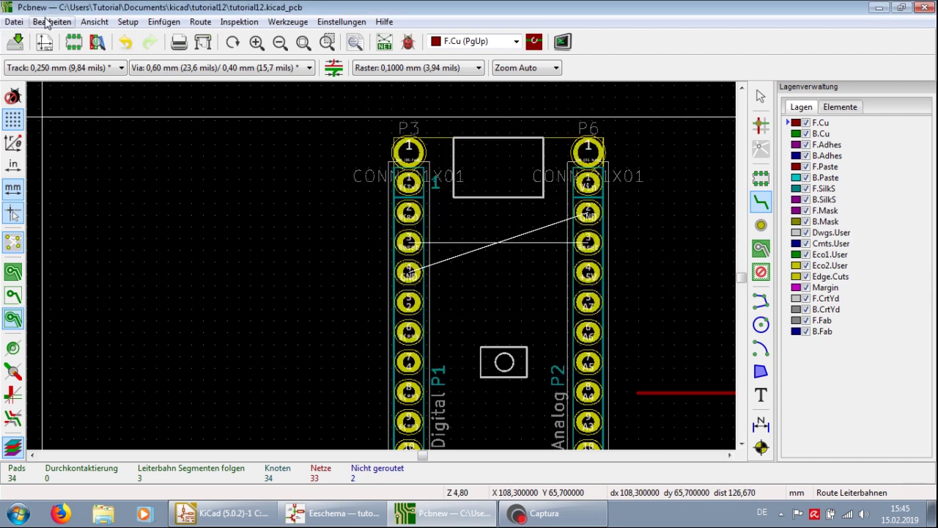
pyautogui.click(49, 22)
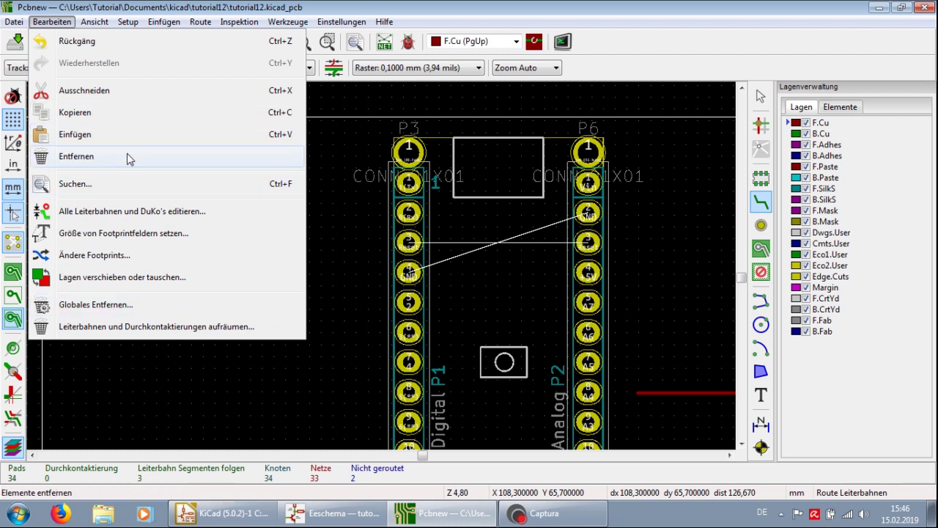
pyautogui.moveTo(101, 28)
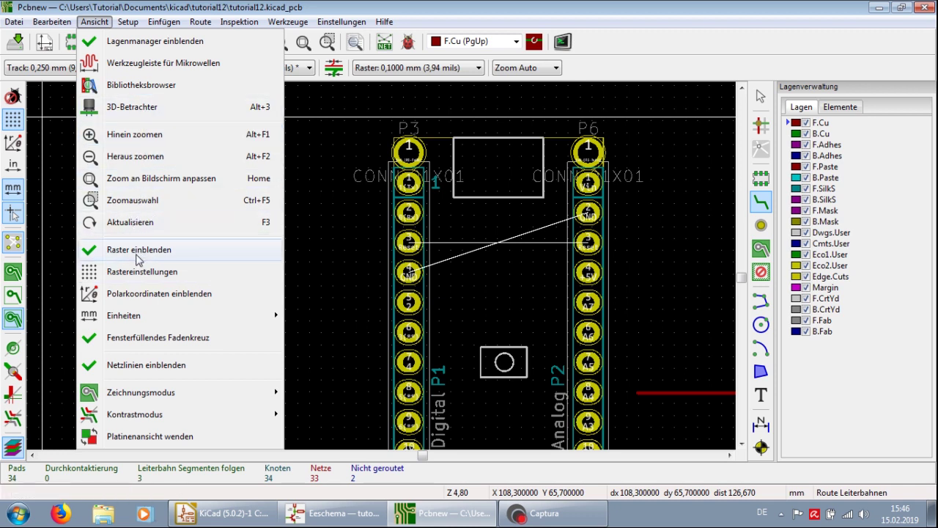
pyautogui.moveTo(135, 413)
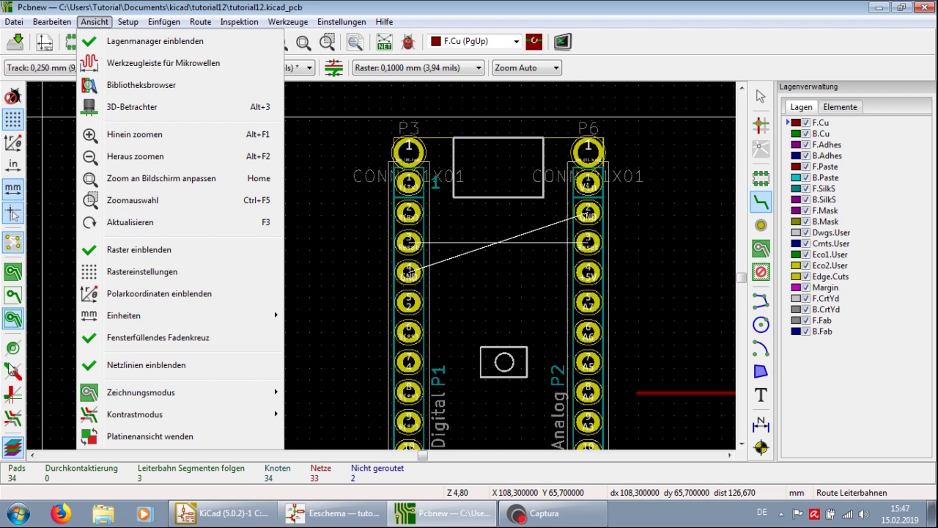
pyautogui.click(337, 243)
pyautogui.click(409, 273)
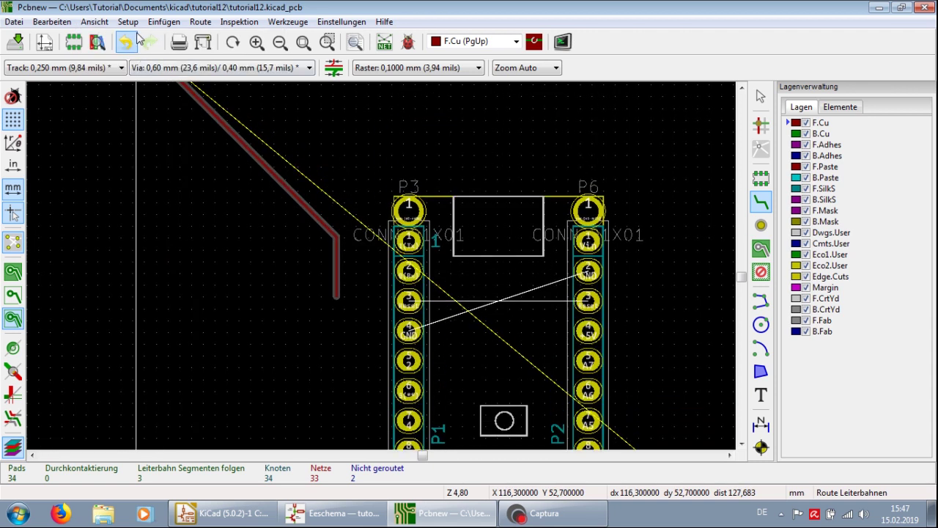
pyautogui.rightClick(189, 189)
pyautogui.press('Escape')
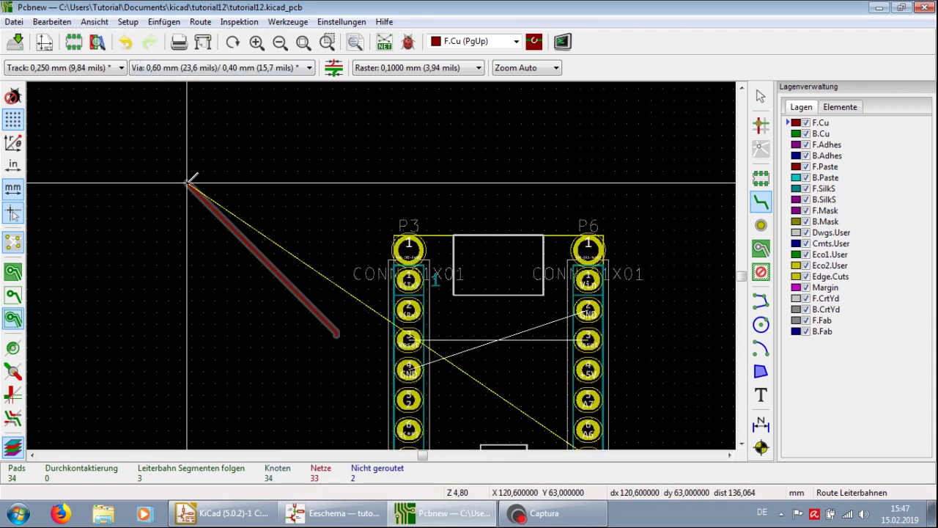
pyautogui.press('Escape')
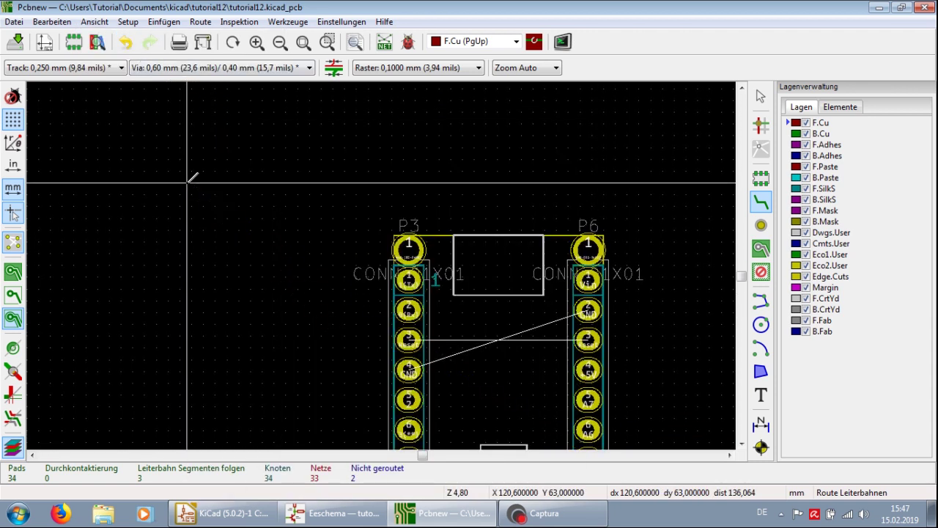
# Step: Open the layer setup and set the layer grouping preset to Benutzerdefiniert
pyautogui.click(97, 22)
pyautogui.moveTo(129, 23)
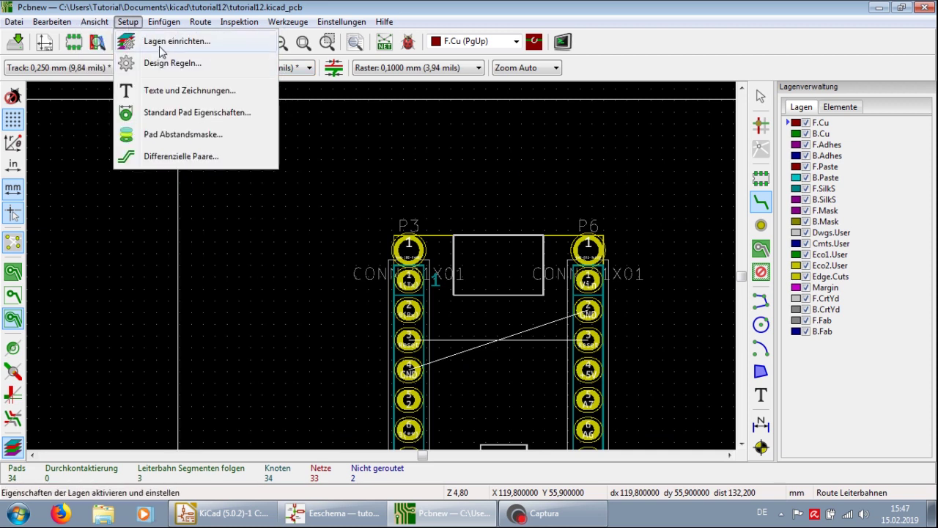
pyautogui.click(161, 42)
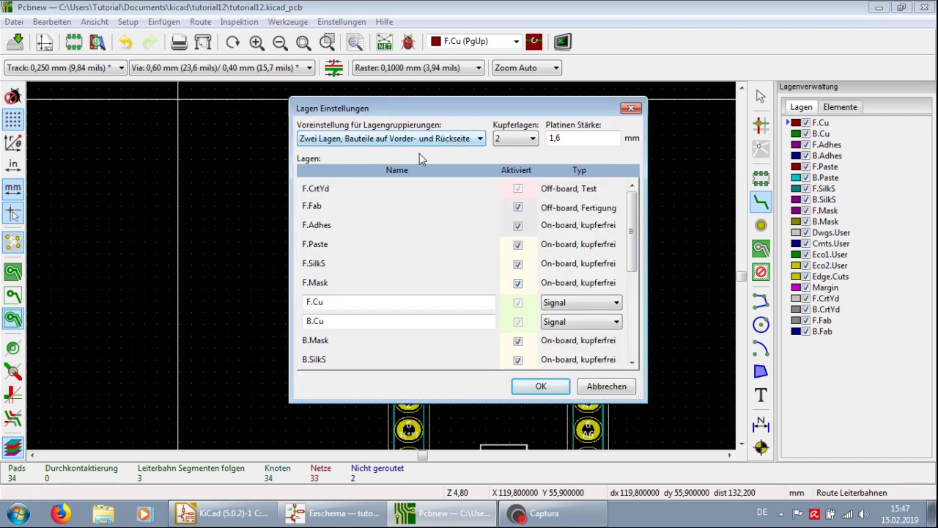
pyautogui.moveTo(484, 109); pyautogui.dragTo(414, 114)
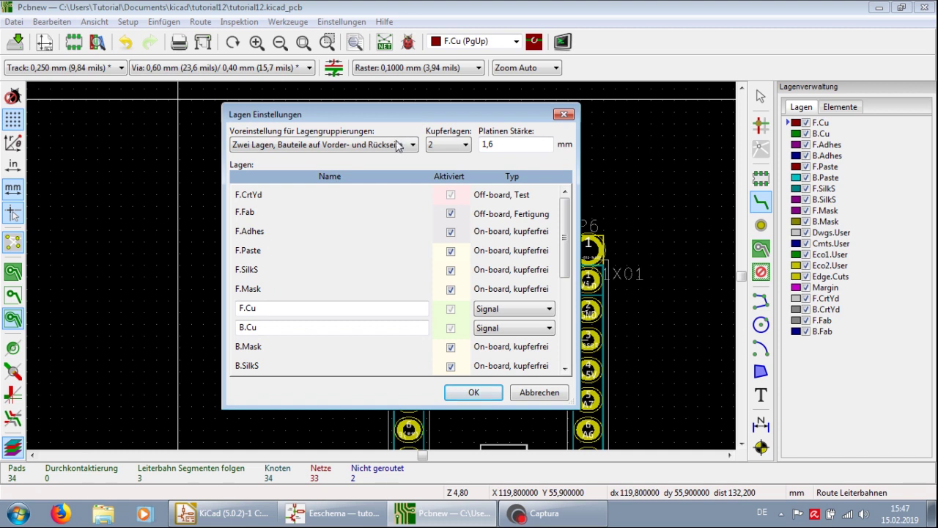
pyautogui.click(413, 147)
pyautogui.click(413, 147)
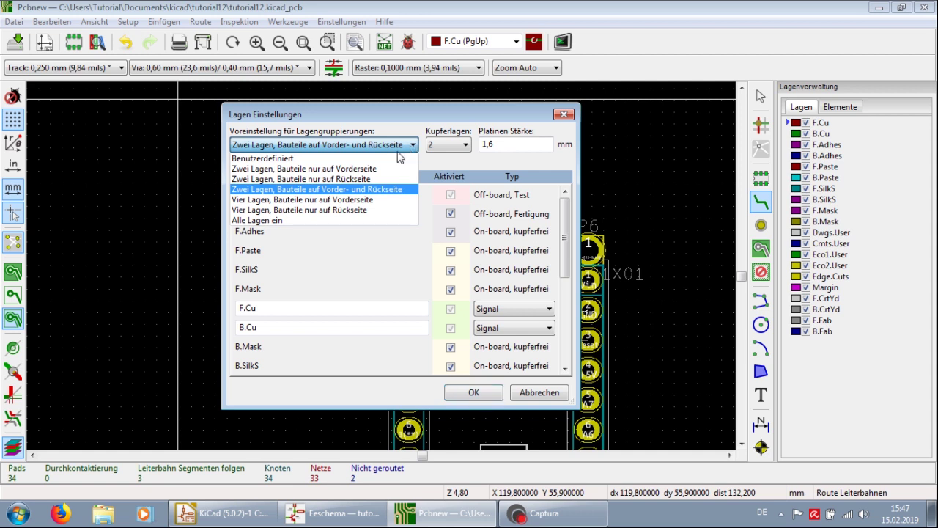
pyautogui.click(341, 159)
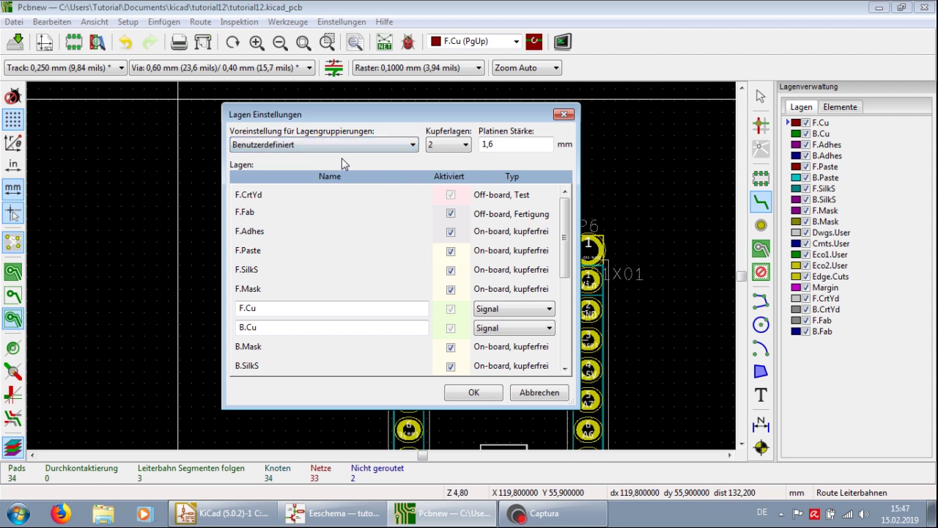
# Step: Review the available copper layer counts and the board thickness field in the layer setup
pyautogui.click(465, 146)
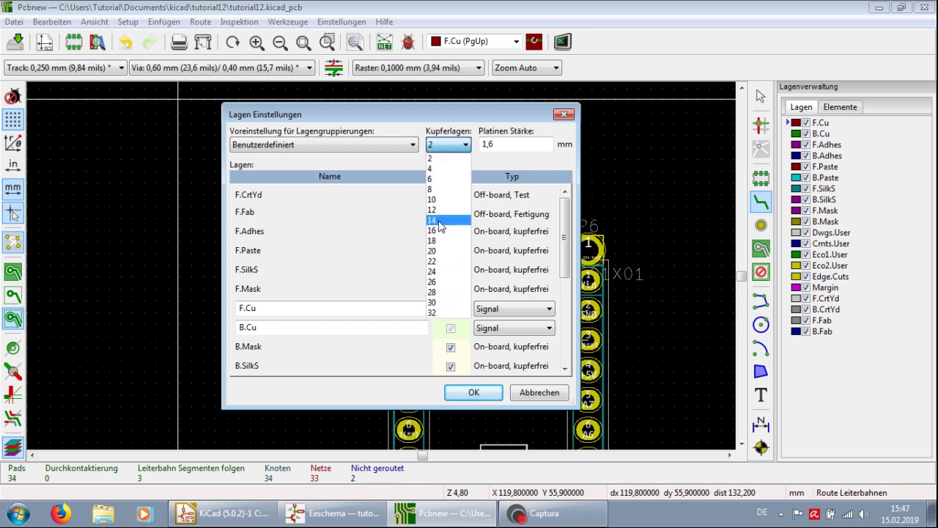
pyautogui.click(523, 151)
pyautogui.click(494, 144)
pyautogui.doubleClick(491, 144)
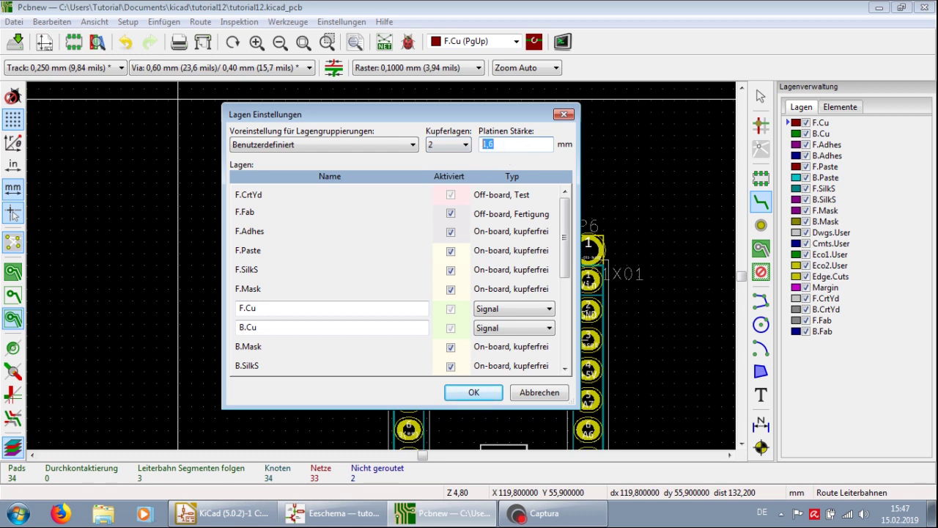
pyautogui.click(492, 144)
# Step: Choose the preset "Zwei Lagen, Bauteile auf Vorder- und Rückseite" and review the name and type options of the F.Cu layer
pyautogui.click(410, 146)
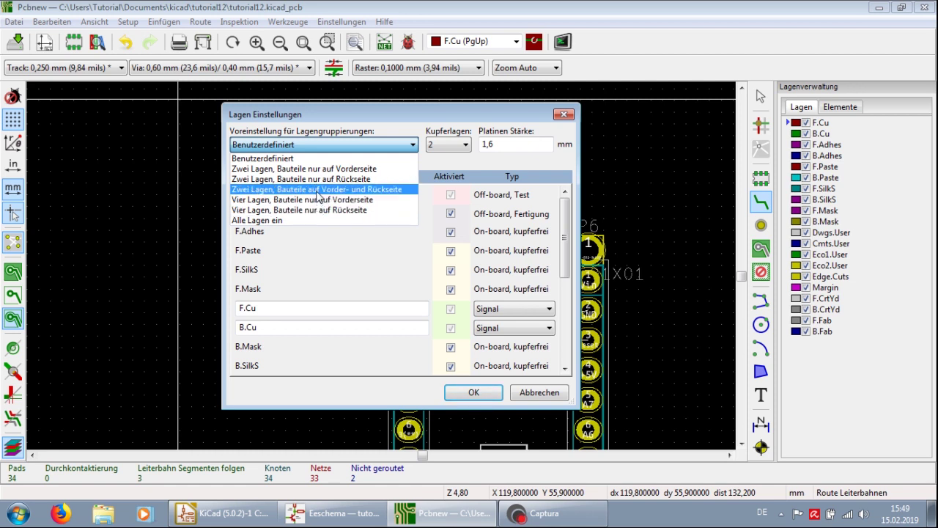
pyautogui.click(400, 192)
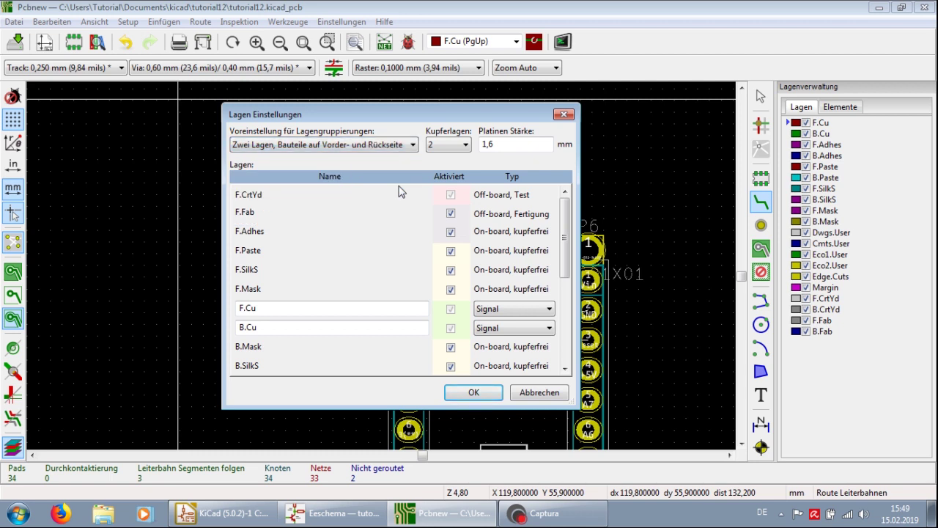
pyautogui.scroll(-1, 400, 191)
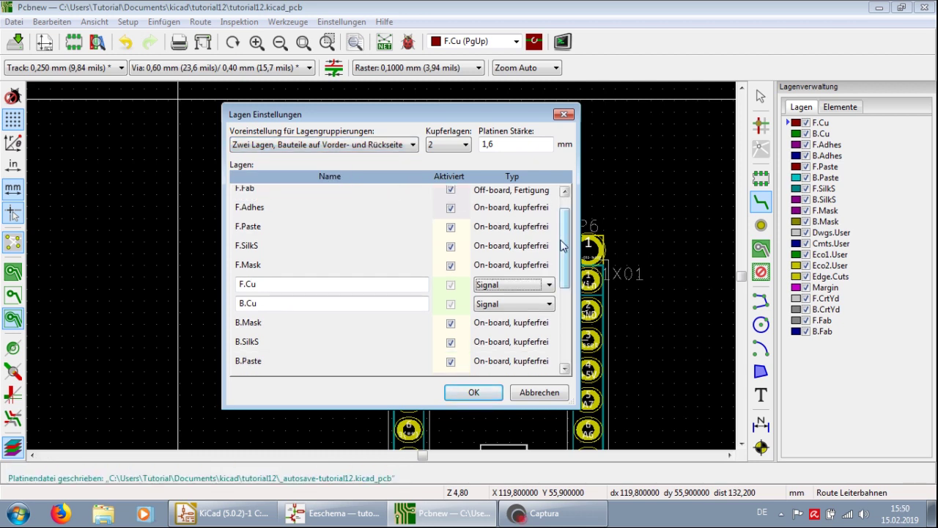
pyautogui.hotkey('shift', 'Tab')
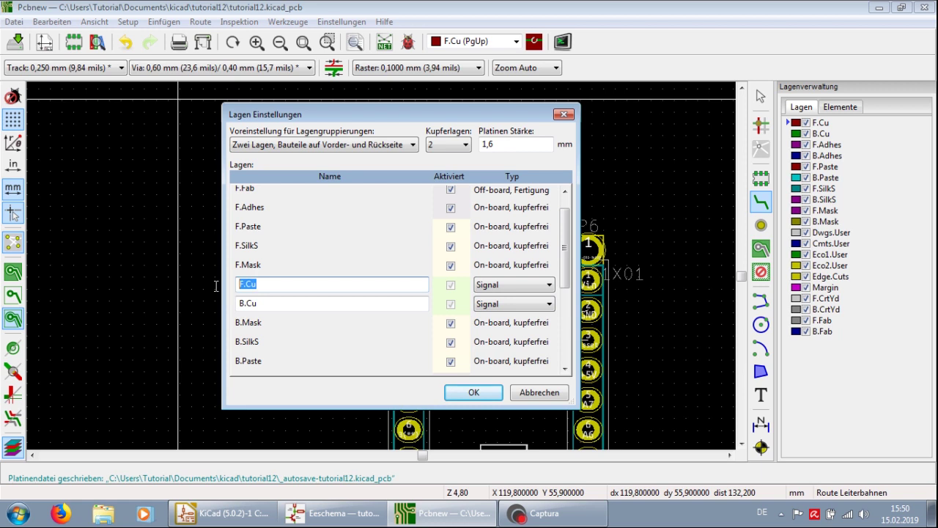
pyautogui.click(501, 287)
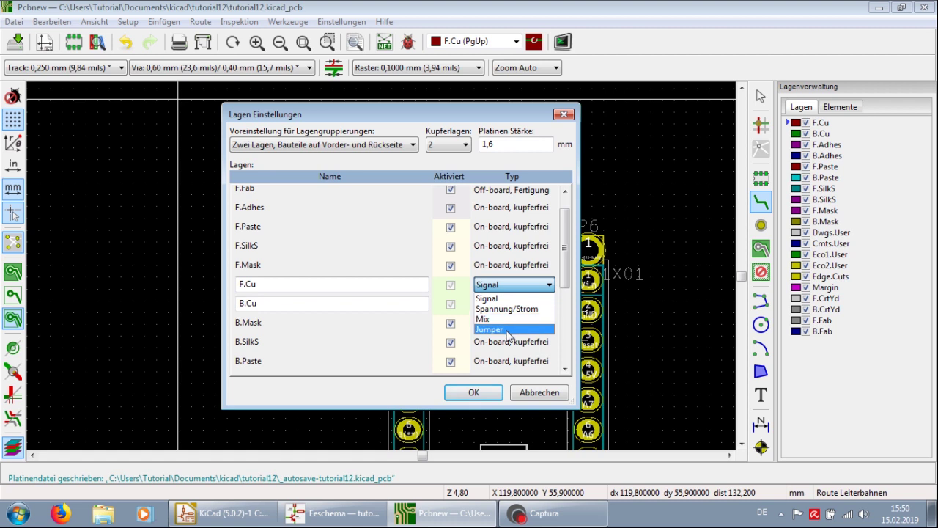
pyautogui.click(438, 305)
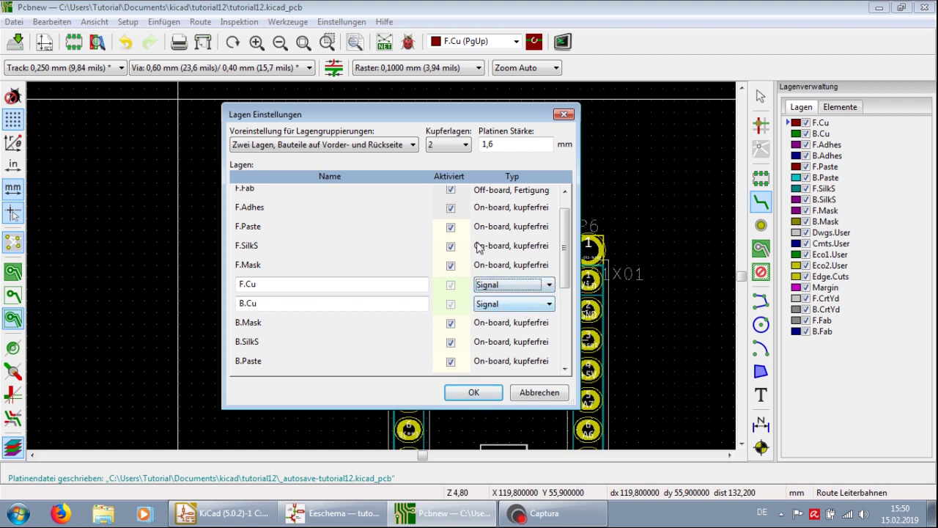
# Step: Set the copper layers to 4, with type Spannung/Strom for In1.Cu and In2.Cu and Mix for B.Cu
pyautogui.click(460, 146)
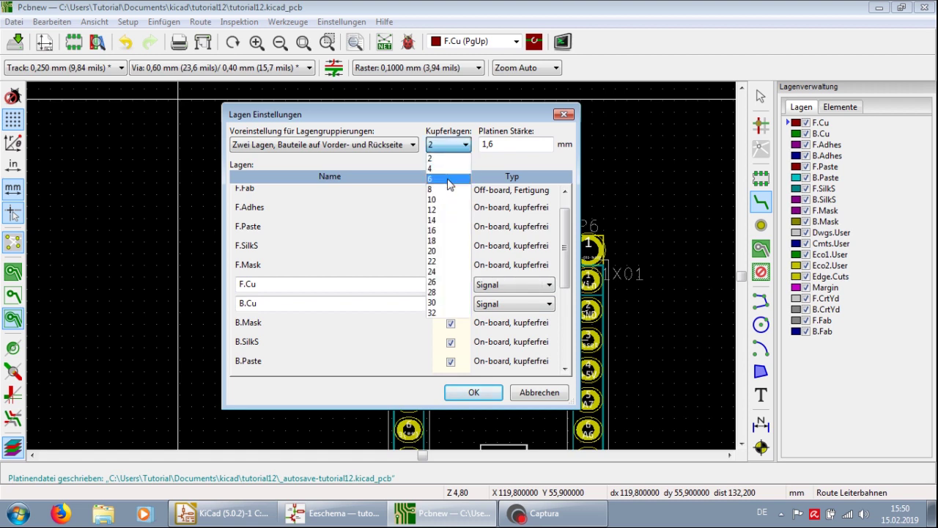
pyautogui.click(450, 168)
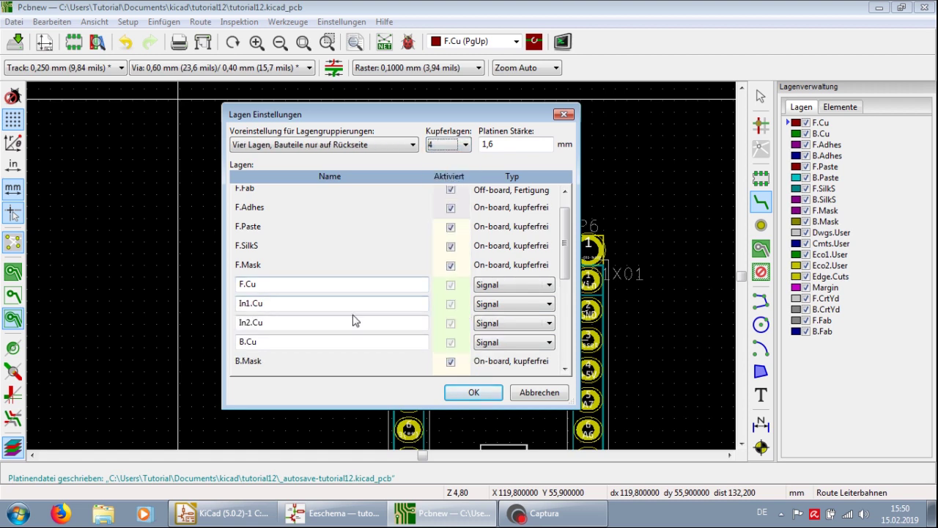
pyautogui.click(497, 285)
pyautogui.click(495, 296)
pyautogui.click(492, 306)
pyautogui.click(492, 328)
pyautogui.click(491, 325)
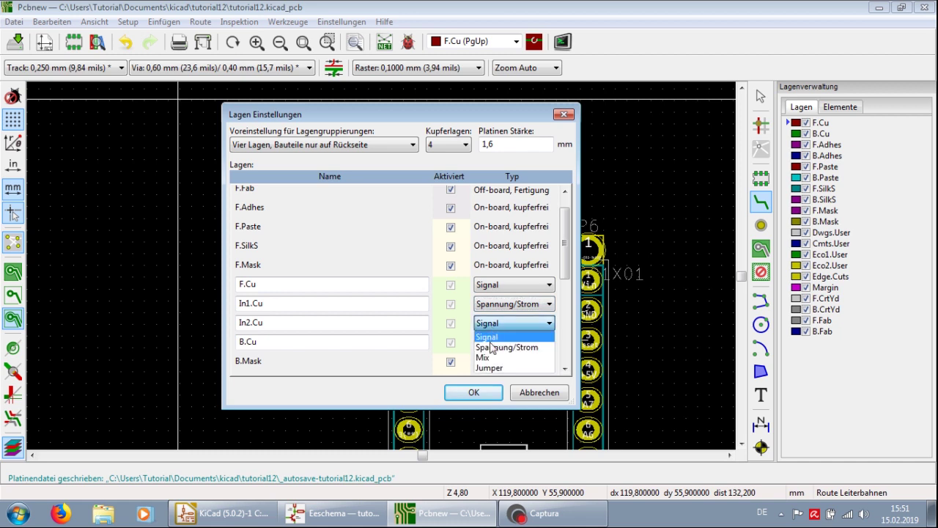
pyautogui.click(492, 347)
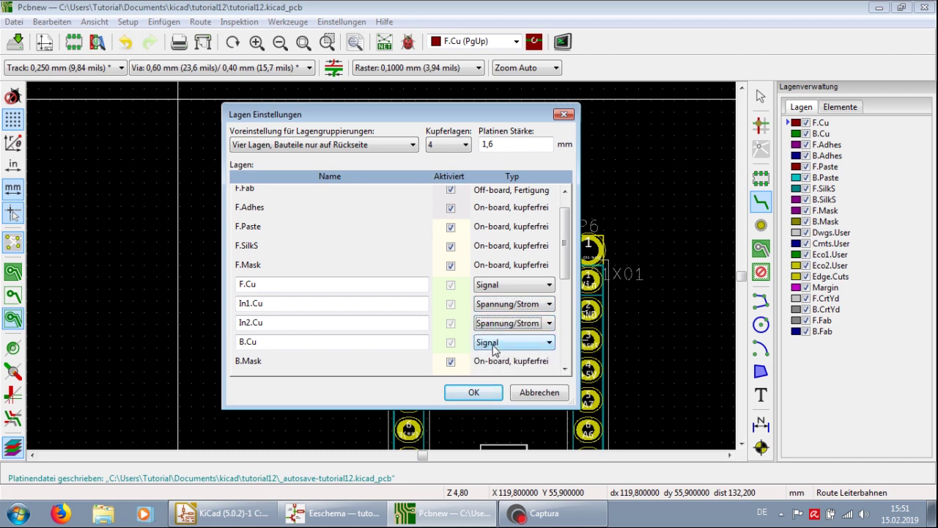
pyautogui.click(493, 343)
pyautogui.click(493, 377)
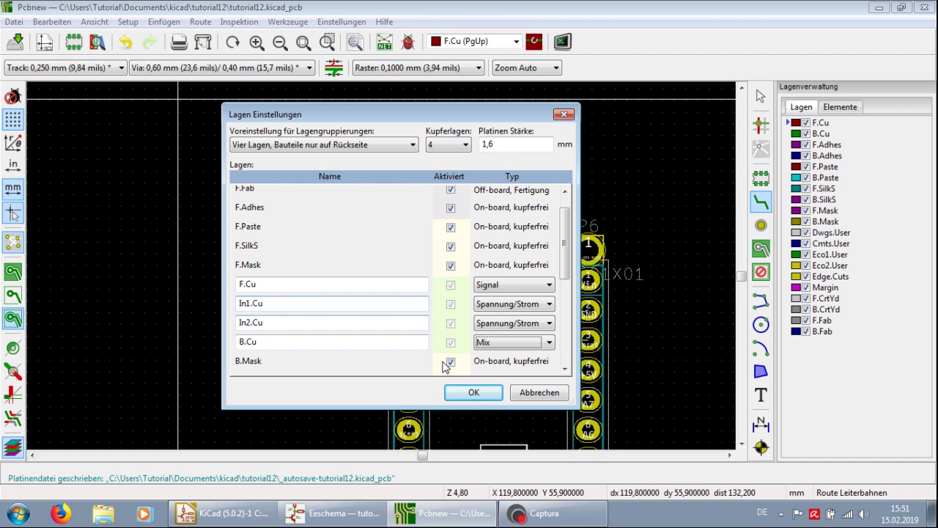
# Step: Set the copper layers back to 2 with the preset "Zwei Lagen, Bauteile auf Vorder- und Rückseite"
pyautogui.click(446, 144)
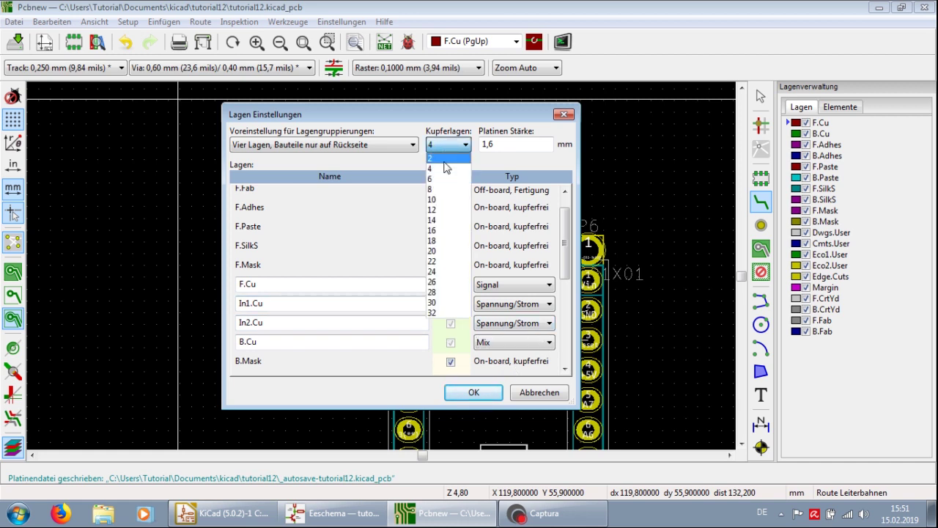
pyautogui.click(444, 159)
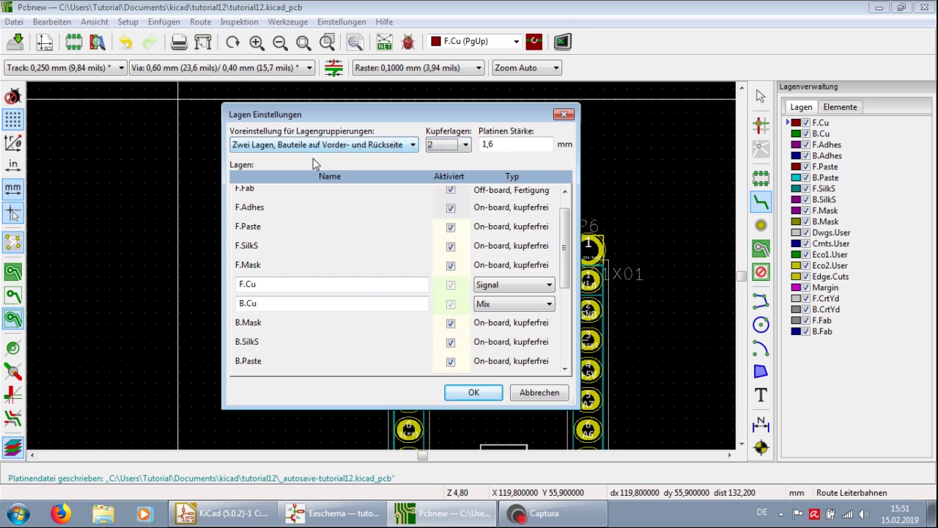
pyautogui.click(245, 148)
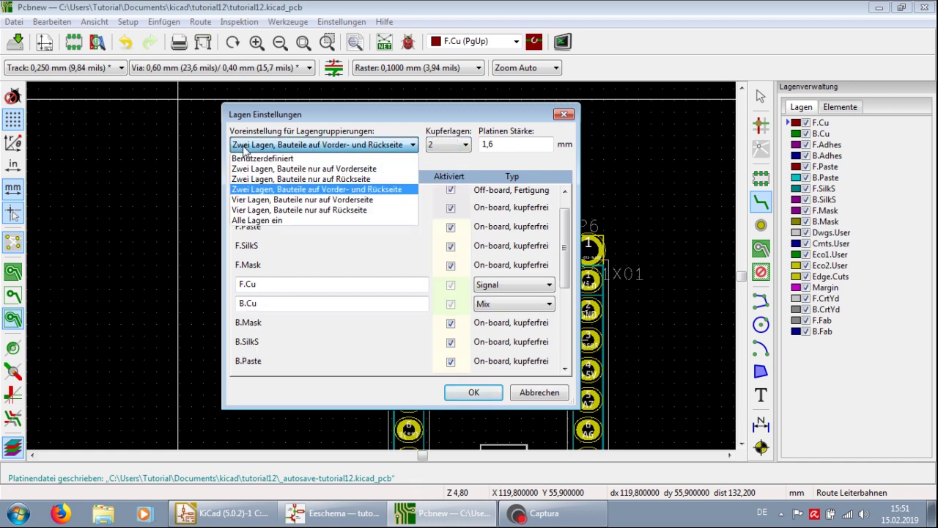
pyautogui.click(256, 191)
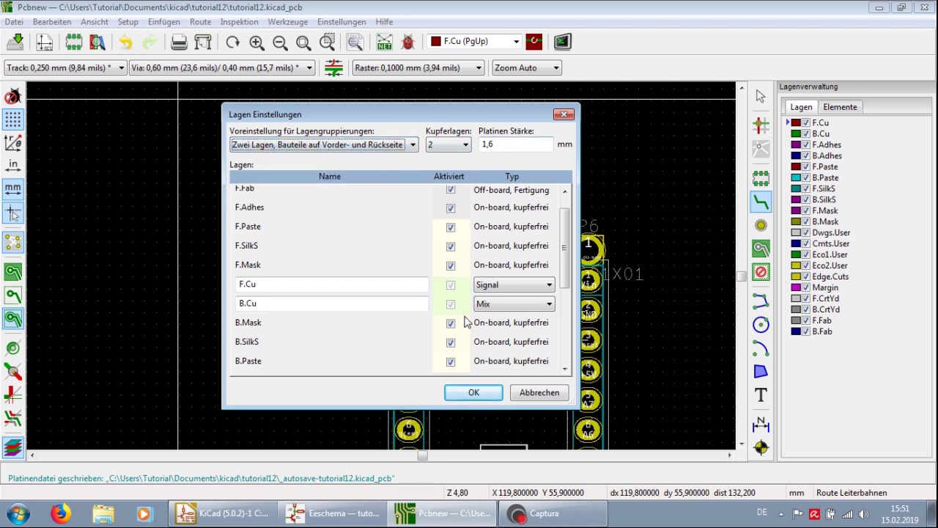
# Step: Switch the preset to "Zwei Lagen, Bauteile nur auf Vorderseite" and review which layers are activated throughout the layer list
pyautogui.scroll(-1, 380, 322)
pyautogui.scroll(1, 380, 322)
pyautogui.scroll(2, 380, 323)
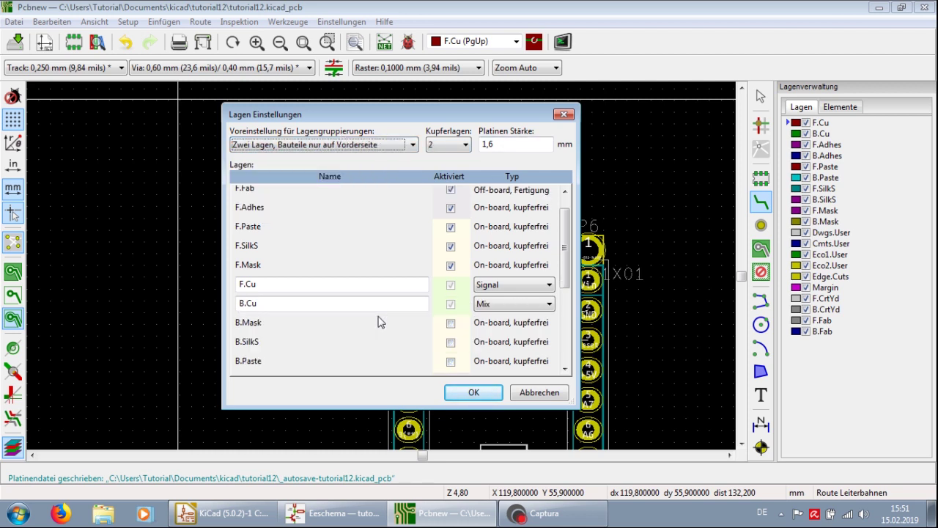
pyautogui.scroll(-1, 567, 258)
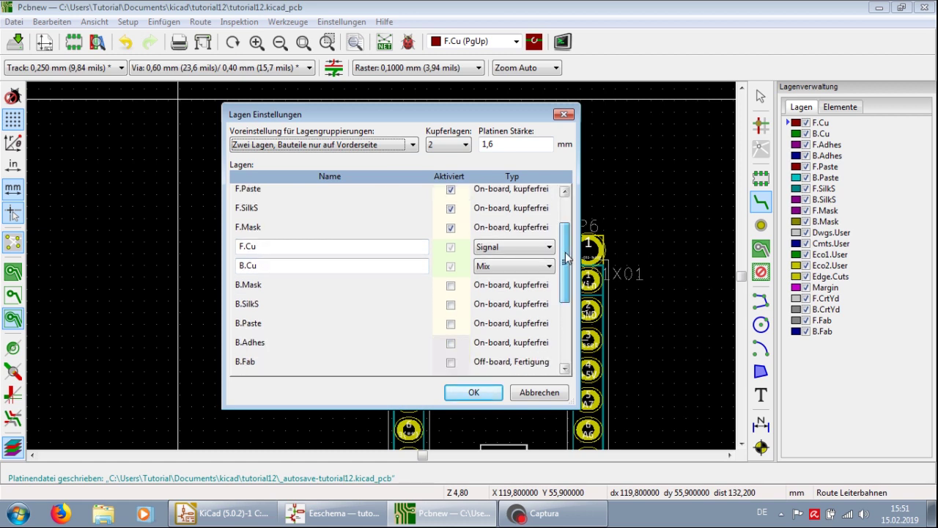
pyautogui.scroll(-1, 567, 258)
pyautogui.scroll(2, 567, 258)
pyautogui.click(518, 328)
pyautogui.click(499, 342)
pyautogui.moveTo(563, 235); pyautogui.dragTo(562, 321)
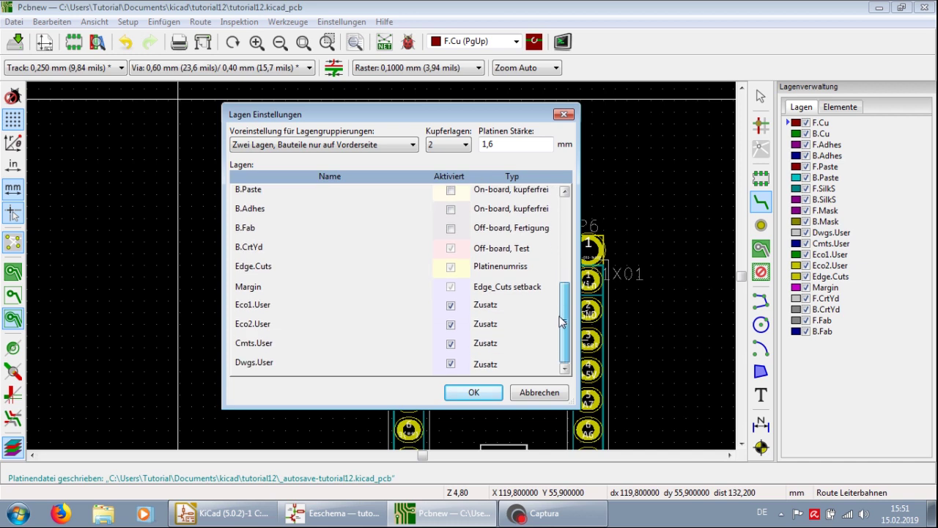
# Step: Toggle the activation of the B.Fab layer on and off twice, leaving it deactivated
pyautogui.click(451, 228)
pyautogui.click(450, 228)
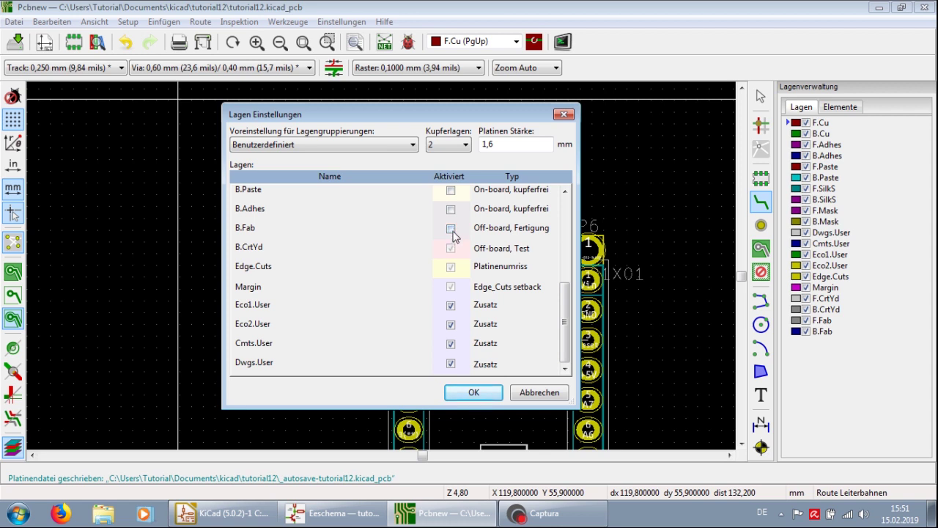
pyautogui.click(451, 231)
pyautogui.click(450, 230)
# Step: Reselect the preset "Zwei Lagen, Bauteile auf Vorder- und Rückseite" and close the layer setup without saving
pyautogui.click(404, 145)
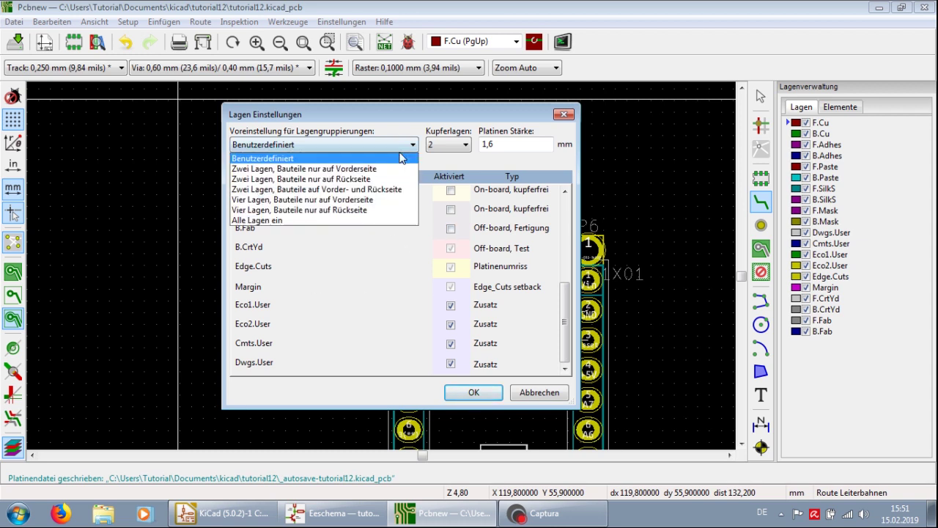
pyautogui.click(374, 189)
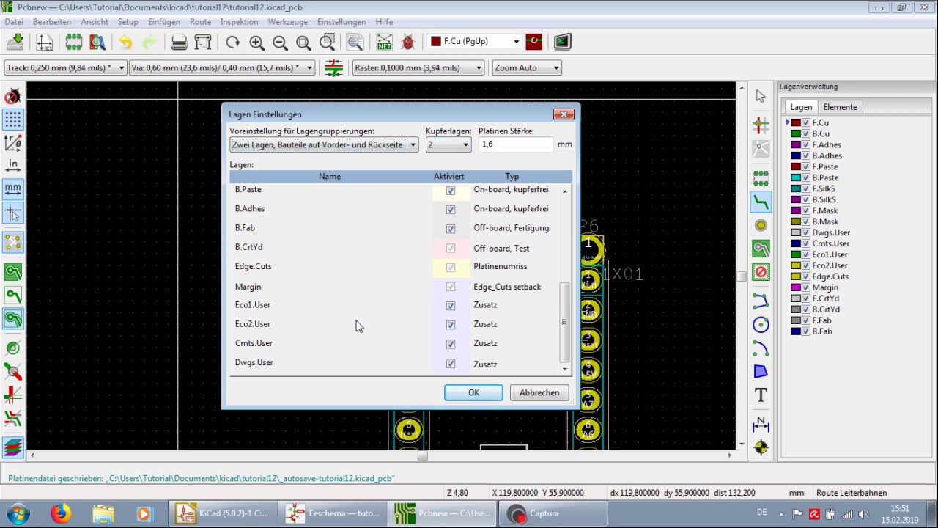
pyautogui.click(560, 398)
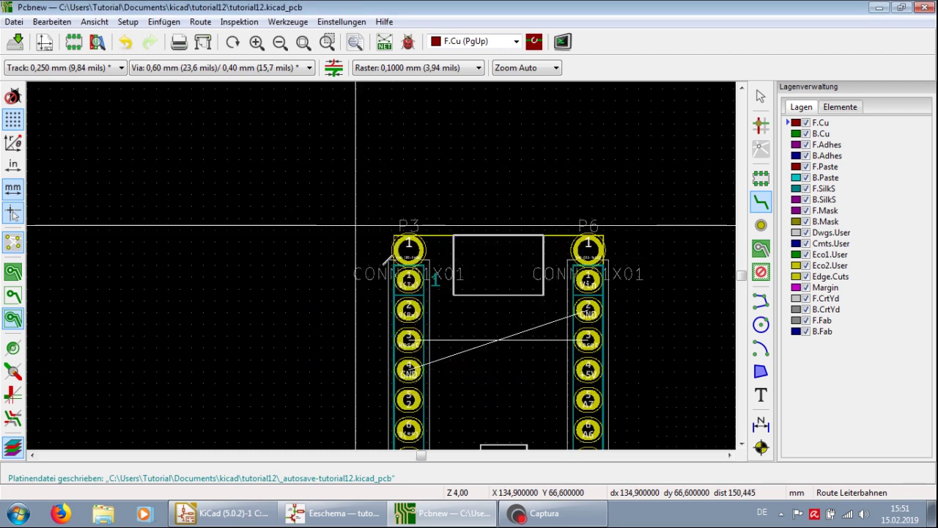
# Step: Review the net classes and their net memberships in the design rules editor, and close it without changes
pyautogui.scroll(-1, 360, 208)
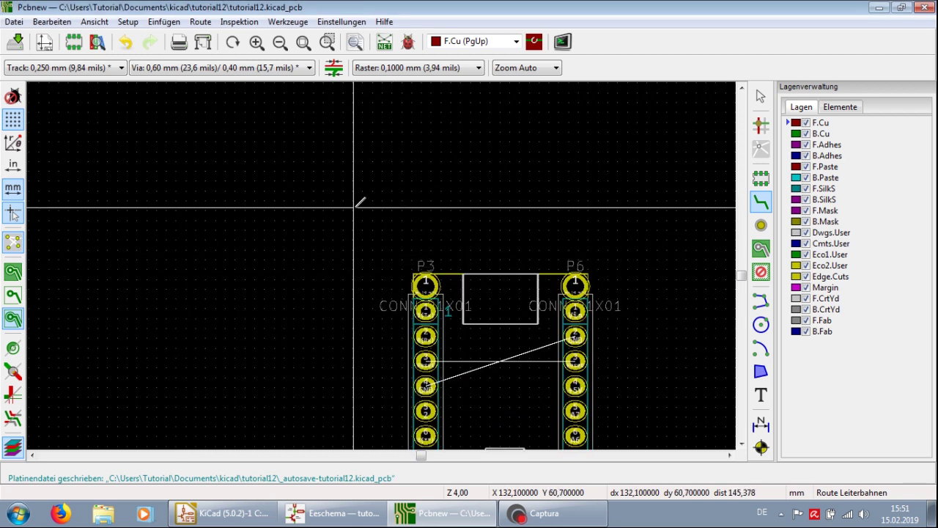
pyautogui.click(129, 22)
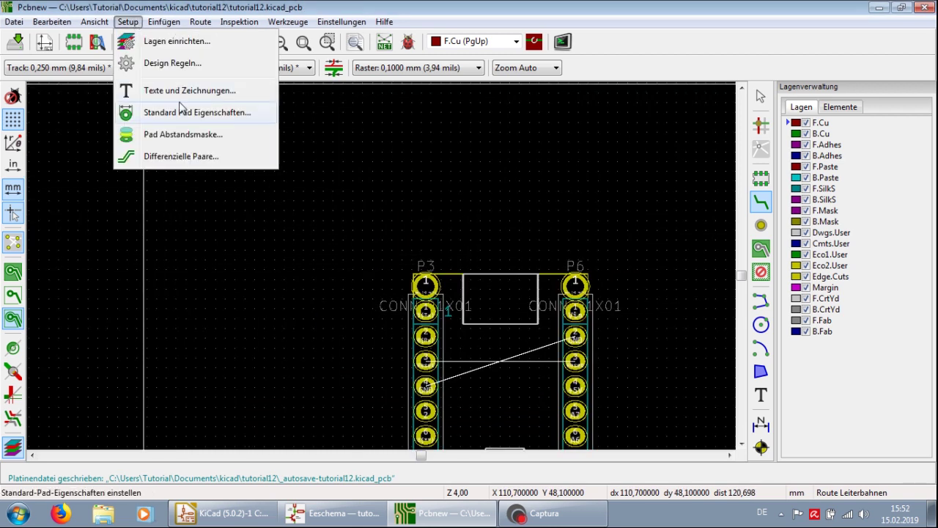
pyautogui.click(173, 63)
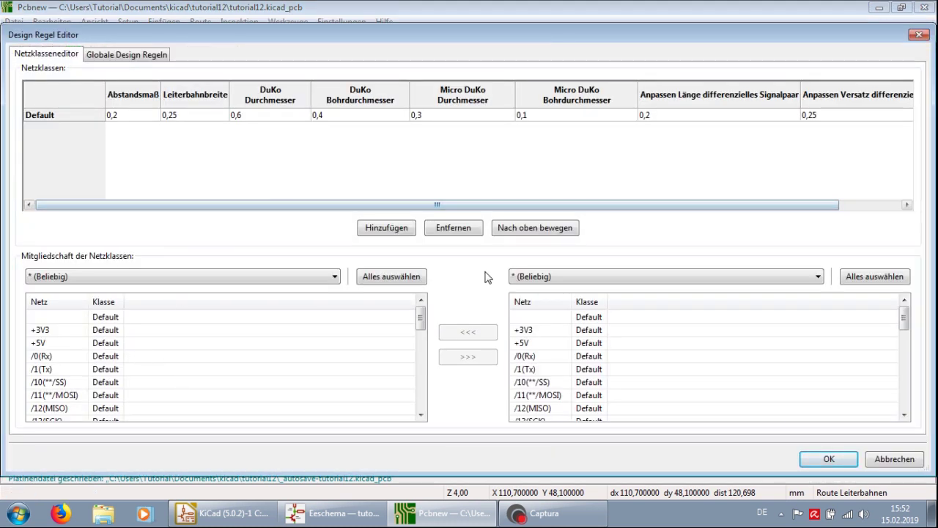
pyautogui.click(883, 463)
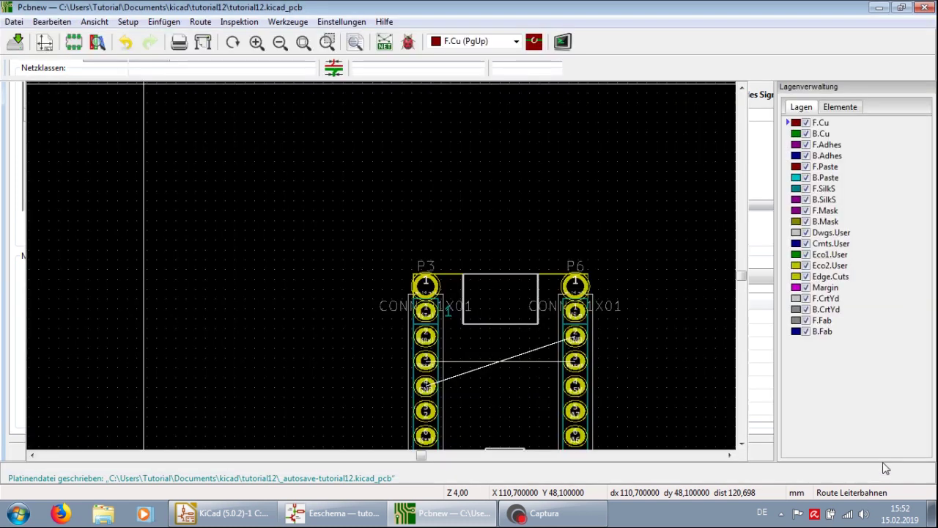
# Step: Review the general settings of the standard pad properties and close them without changes
pyautogui.click(127, 22)
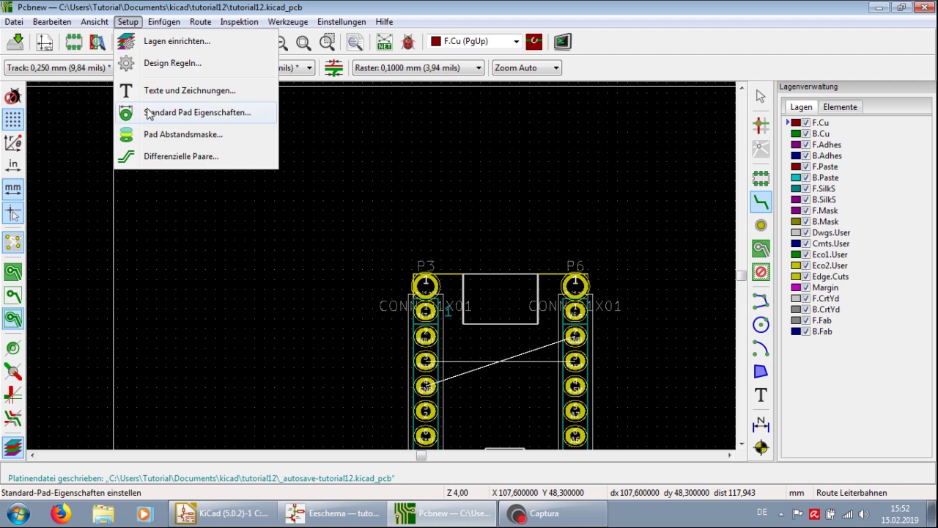
pyautogui.click(185, 115)
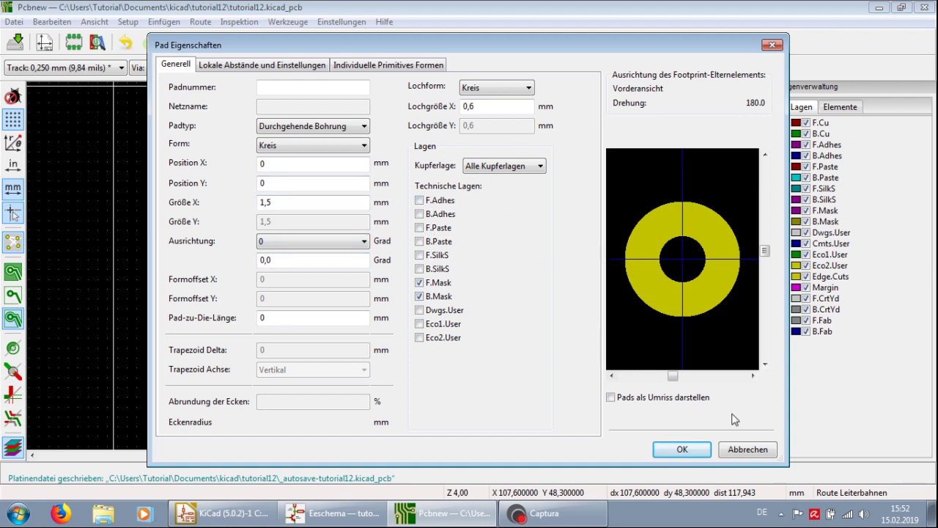
pyautogui.click(739, 452)
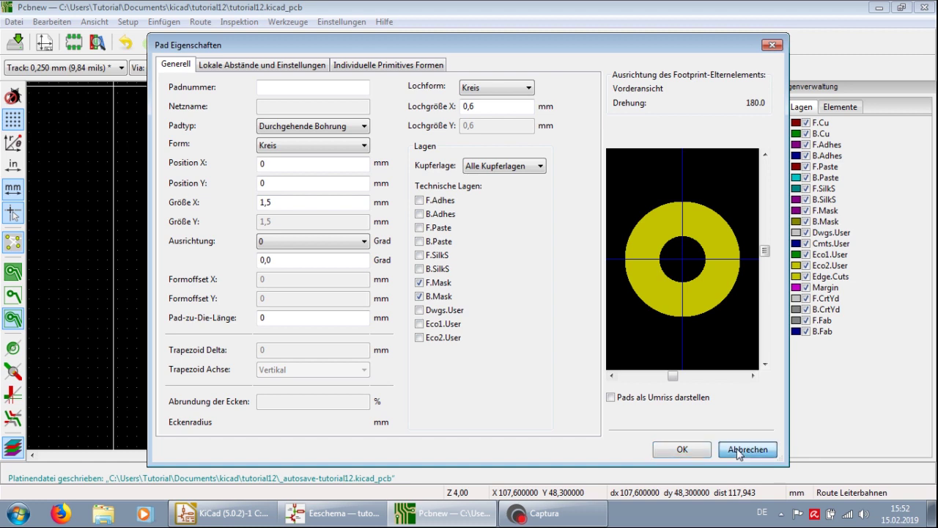
pyautogui.click(739, 452)
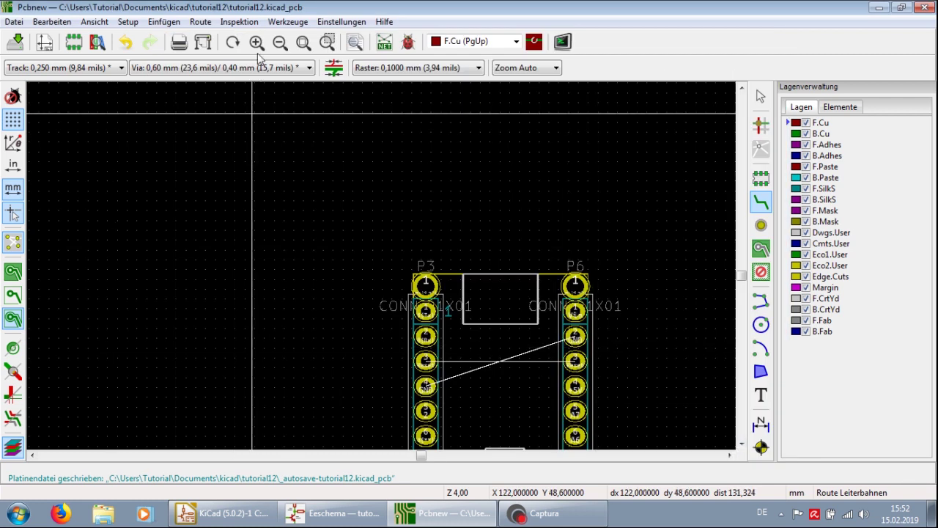
# Step: Review the differential pair width and gap dimensions and close them without saving
pyautogui.click(129, 25)
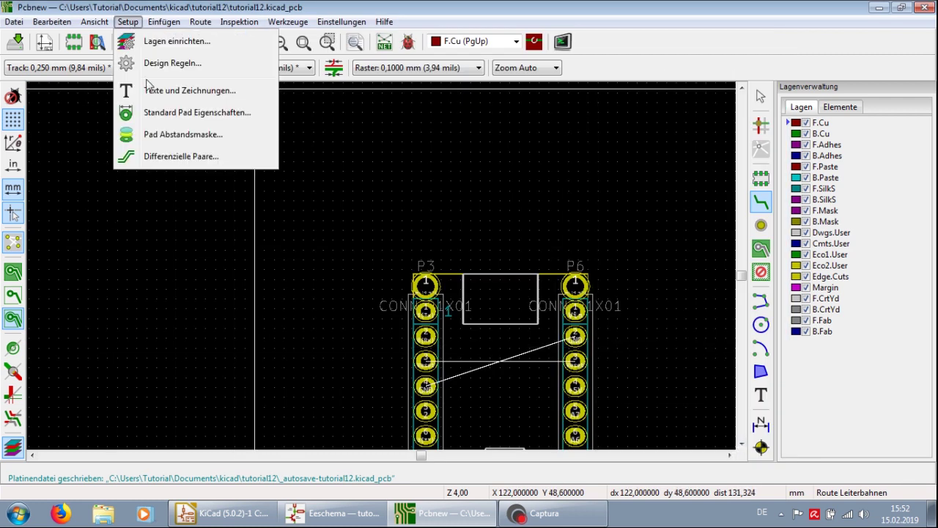
pyautogui.click(181, 156)
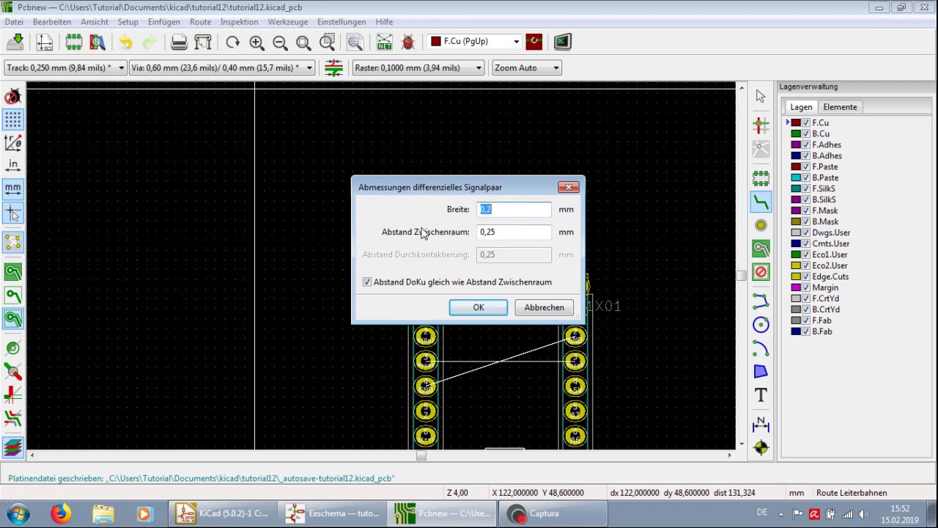
pyautogui.click(556, 311)
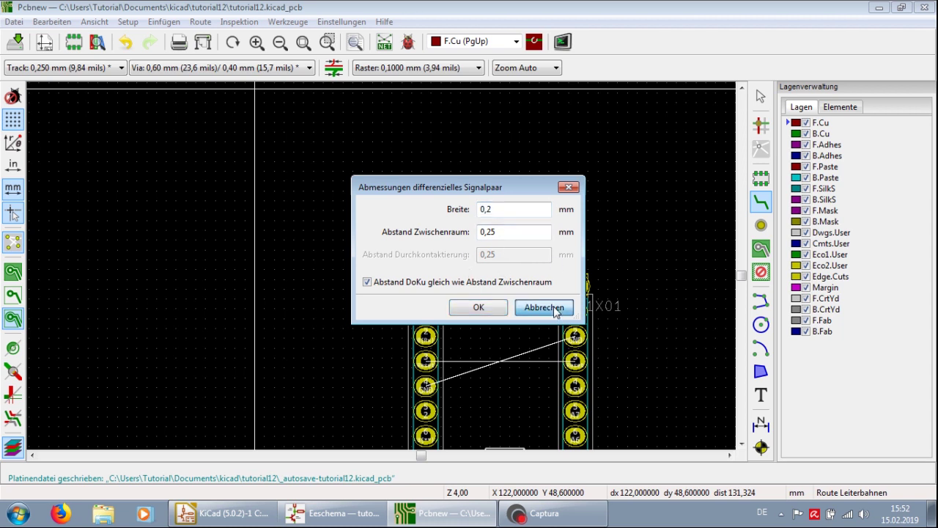
# Step: Review the commands available for inserting objects, from footprints, vias and zones to graphics, dimensions and origins
pyautogui.click(160, 23)
pyautogui.moveTo(127, 22)
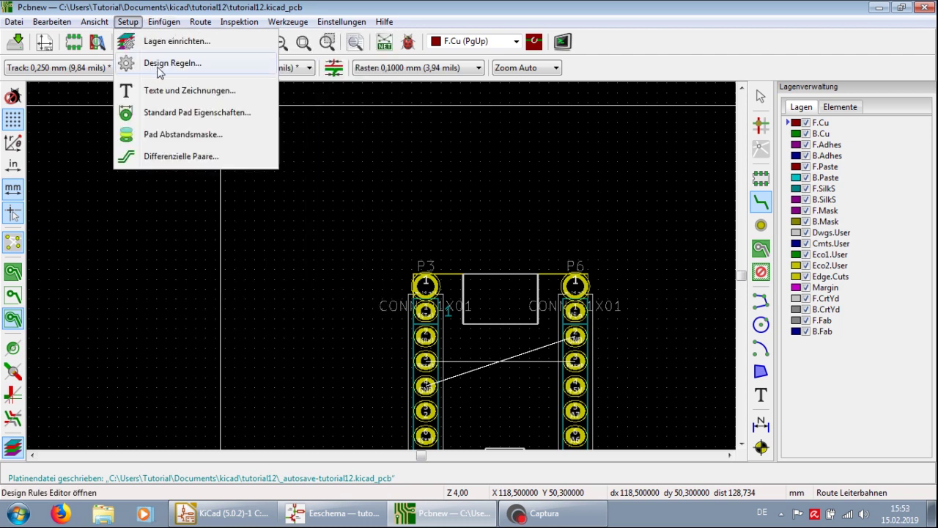
pyautogui.moveTo(197, 24)
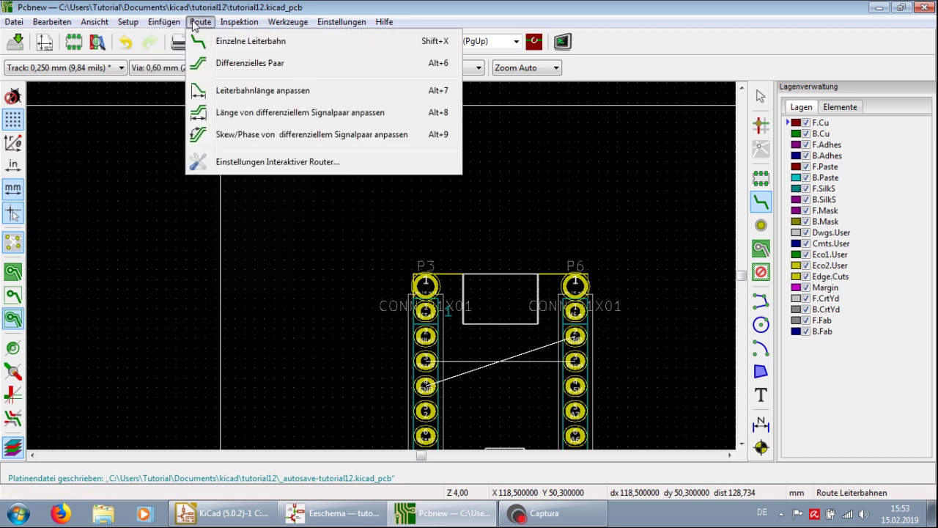
pyautogui.moveTo(160, 25)
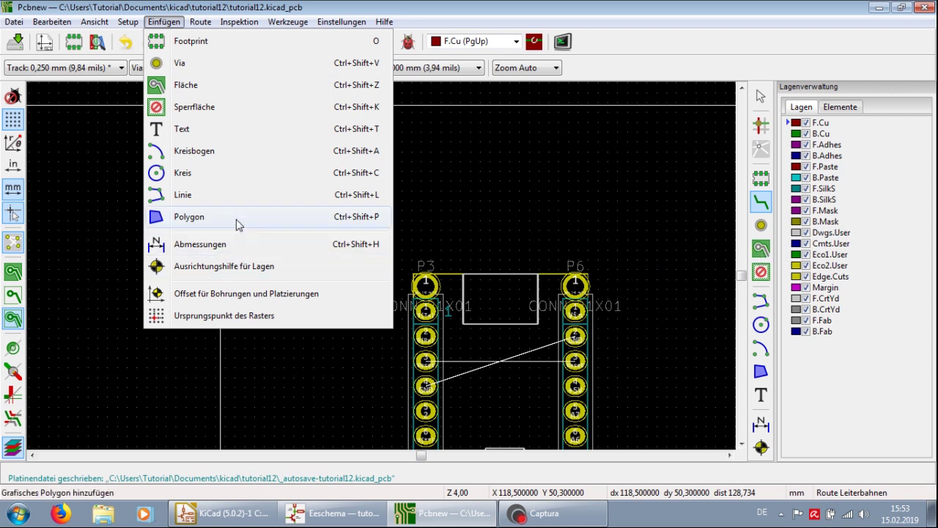
pyautogui.click(164, 22)
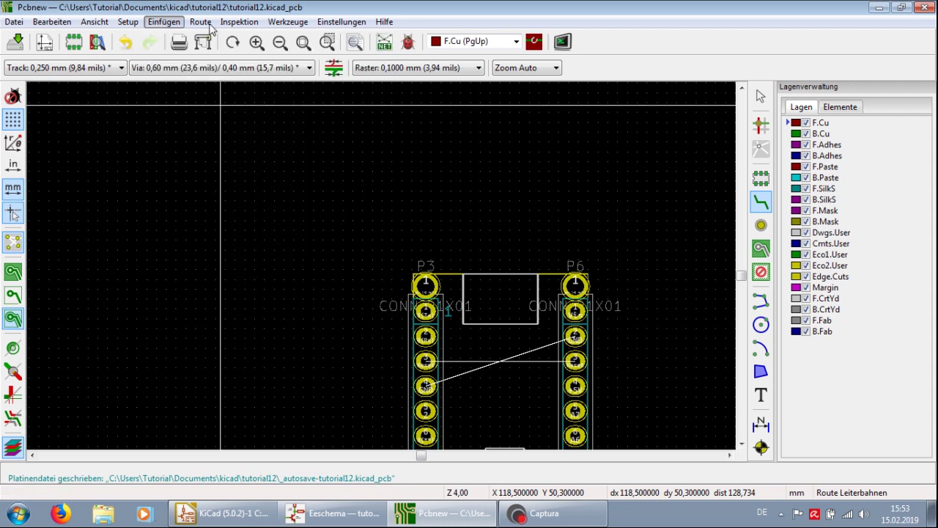
# Step: Activate interactive routing of a single track, and switch to differential pair routing
pyautogui.click(200, 22)
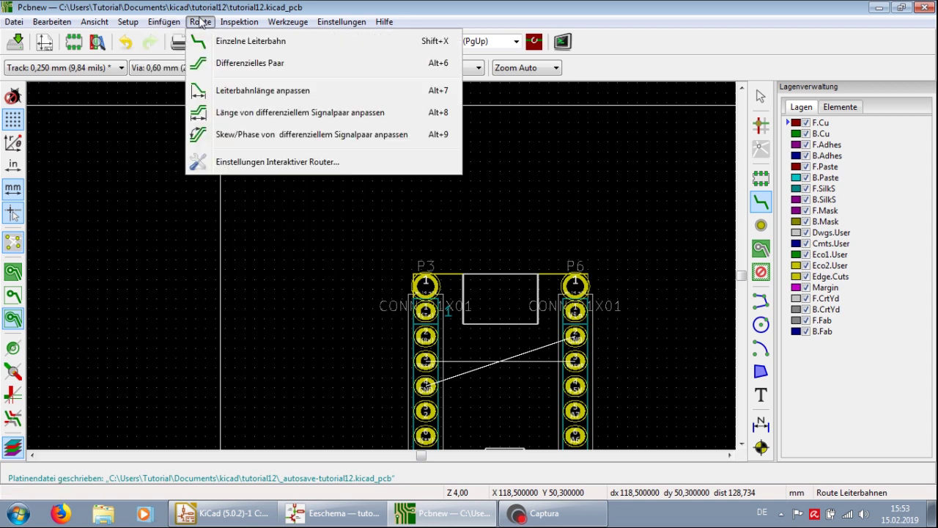
pyautogui.click(244, 43)
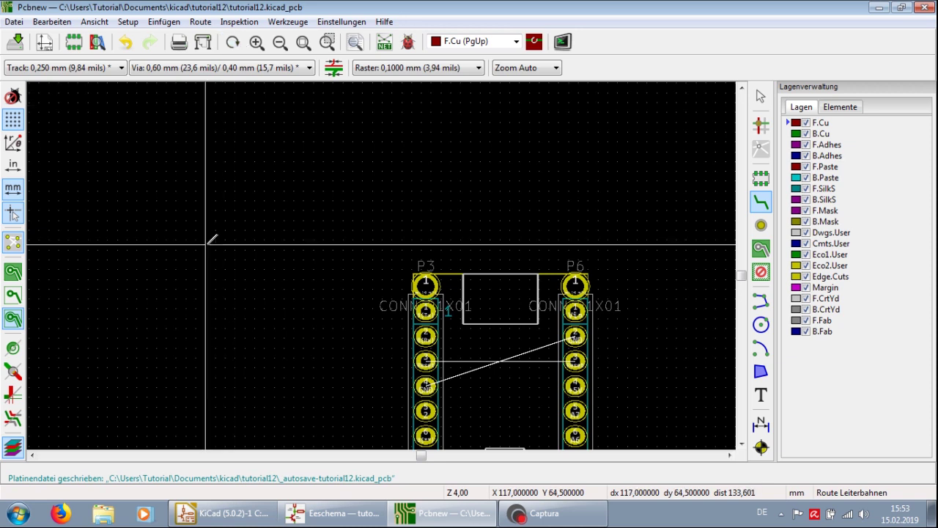
pyautogui.click(201, 22)
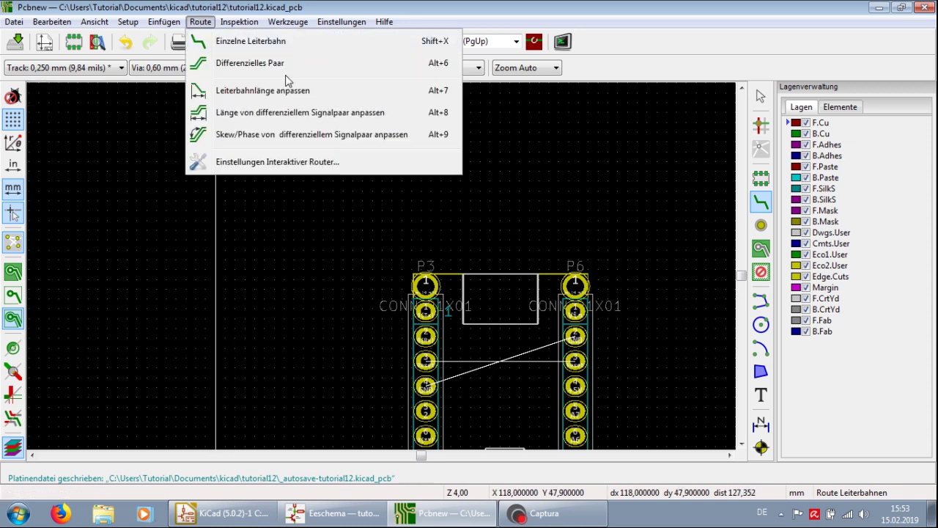
pyautogui.click(267, 41)
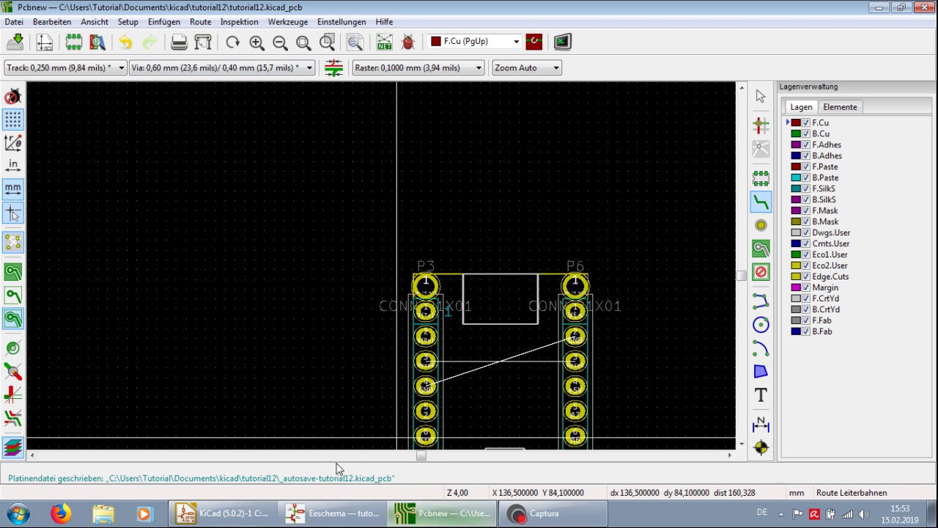
pyautogui.click(200, 21)
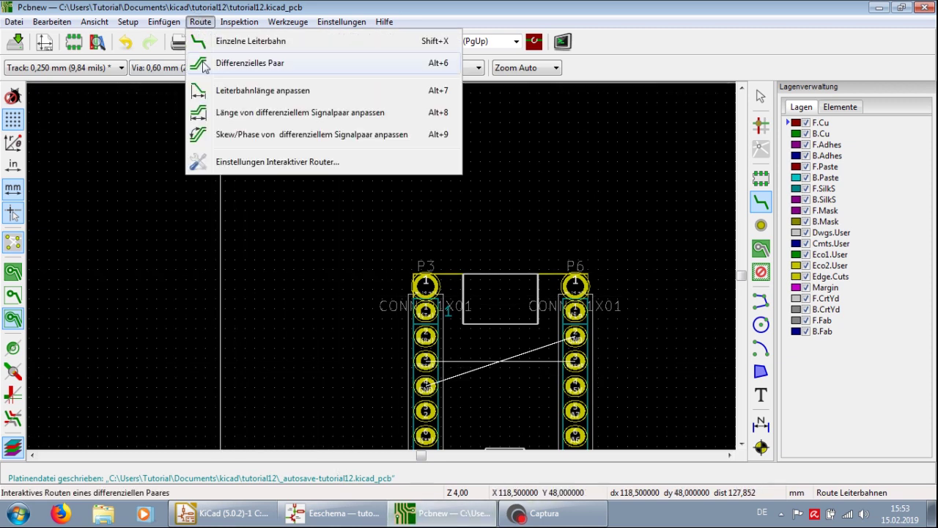
pyautogui.click(220, 64)
# Step: Review the interactive router settings, moving the dialog clear of the toolbar side, and cancel without changes
pyautogui.click(200, 21)
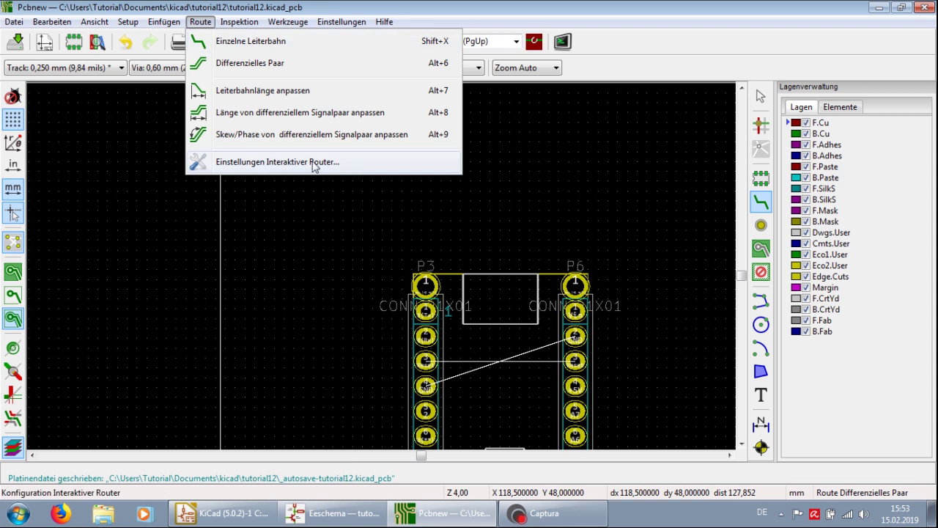
pyautogui.click(333, 165)
pyautogui.moveTo(101, 75); pyautogui.dragTo(318, 63)
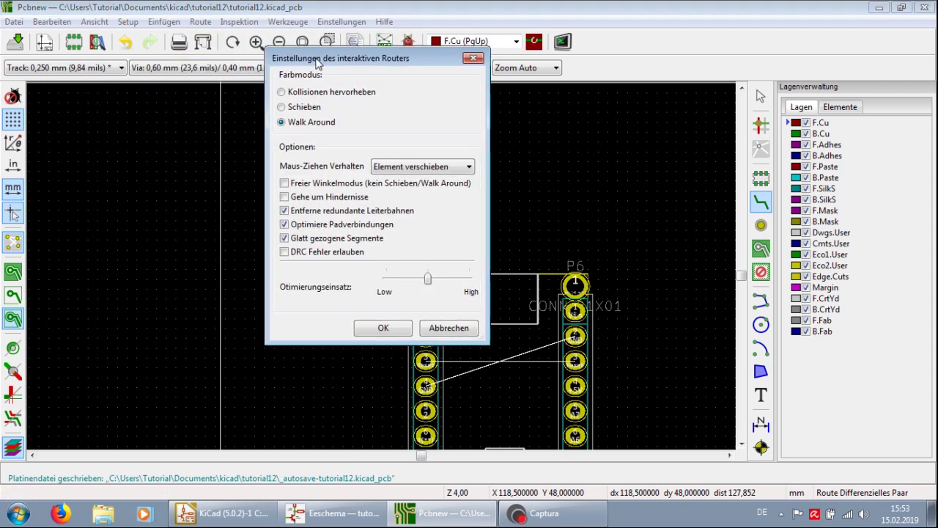
pyautogui.click(449, 328)
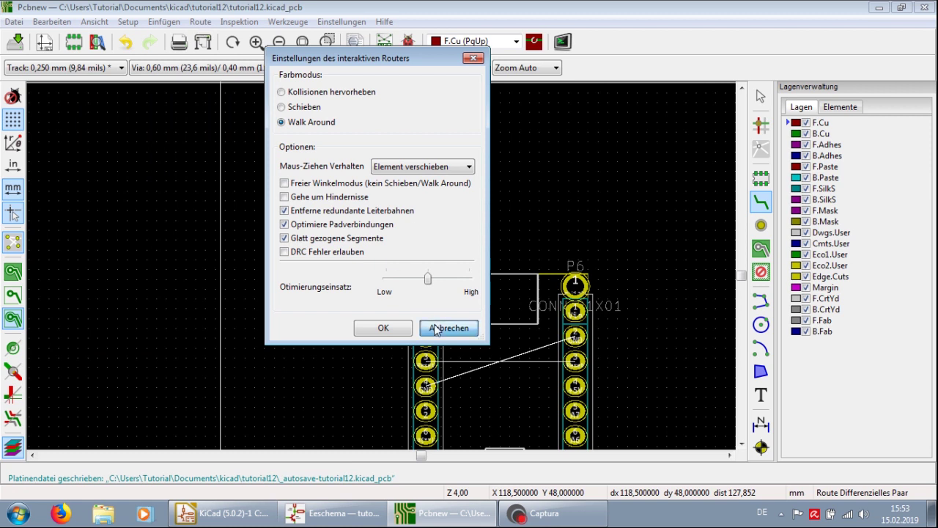
# Step: Set the interactive router mode to "Kollisionen hervorheben" and apply the settings
pyautogui.click(200, 21)
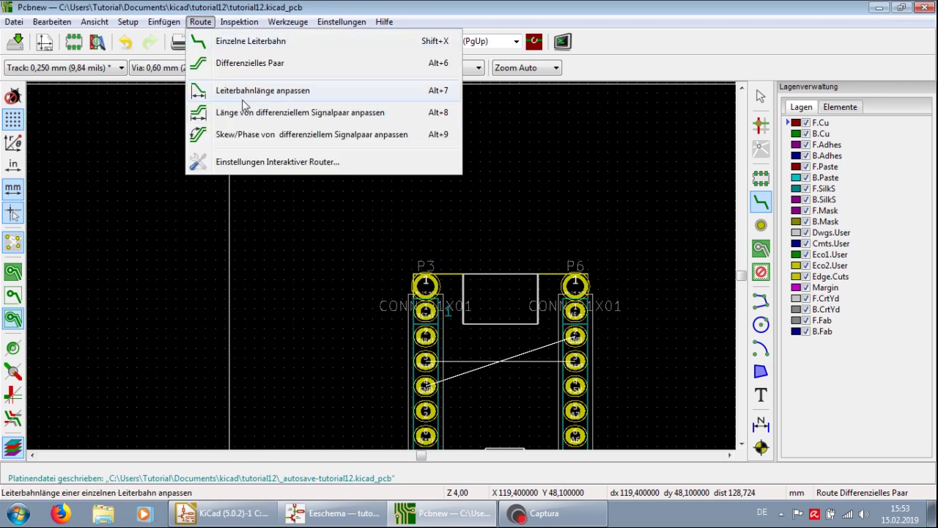
pyautogui.click(244, 163)
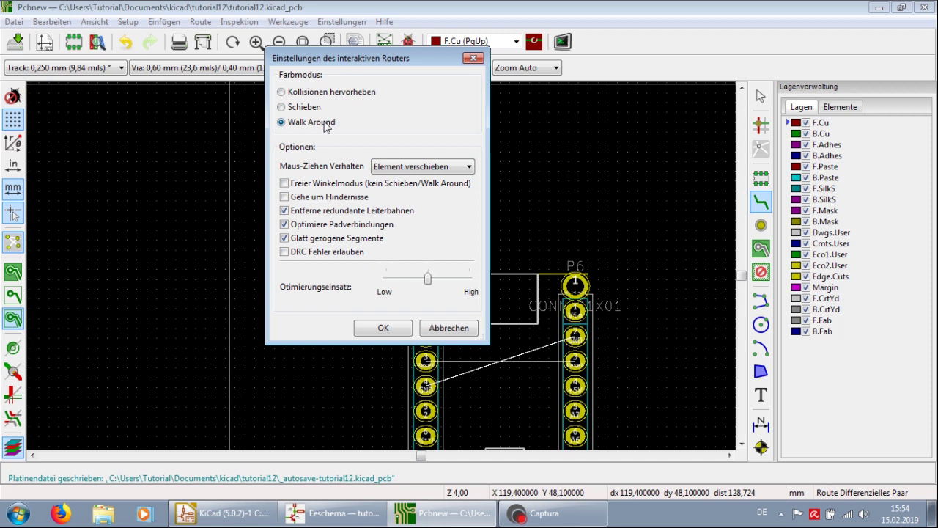
pyautogui.click(293, 93)
pyautogui.click(382, 328)
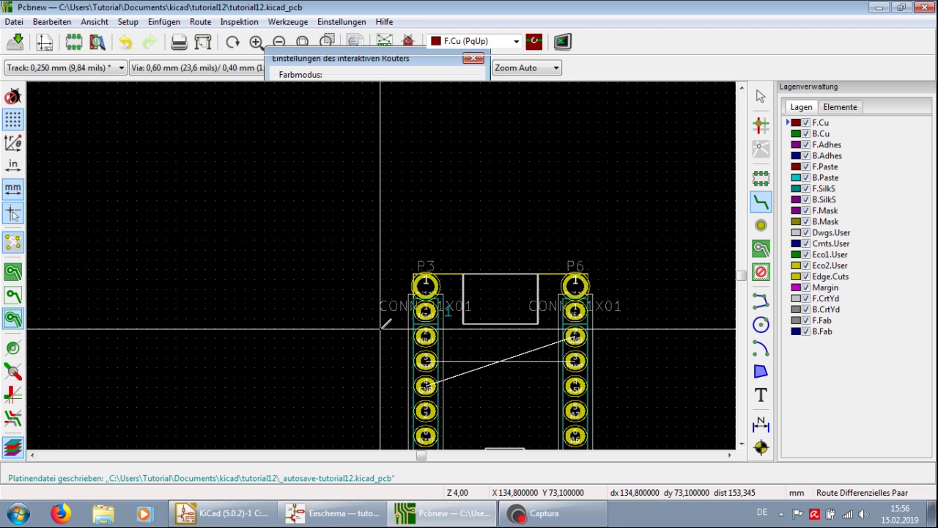
# Step: Activate track length tuning, and switch to the local ratsnest tool
pyautogui.click(200, 21)
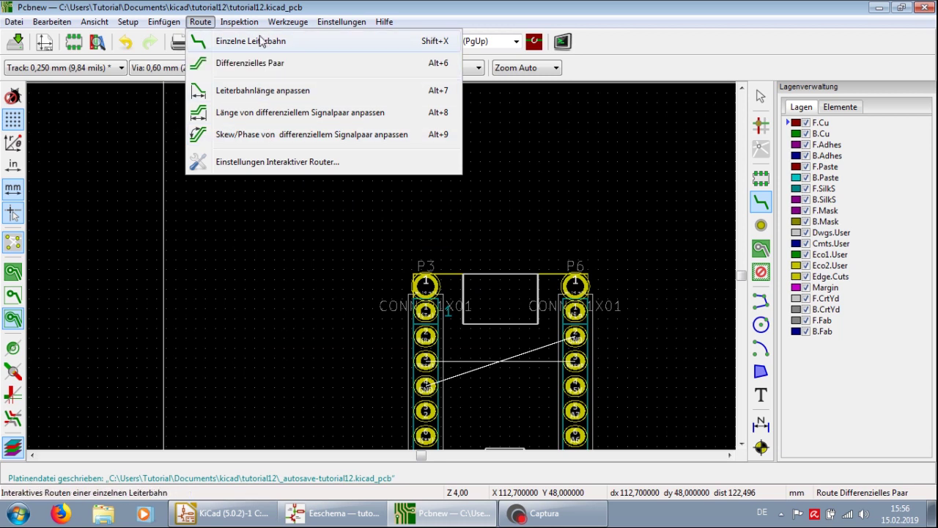
pyautogui.click(272, 92)
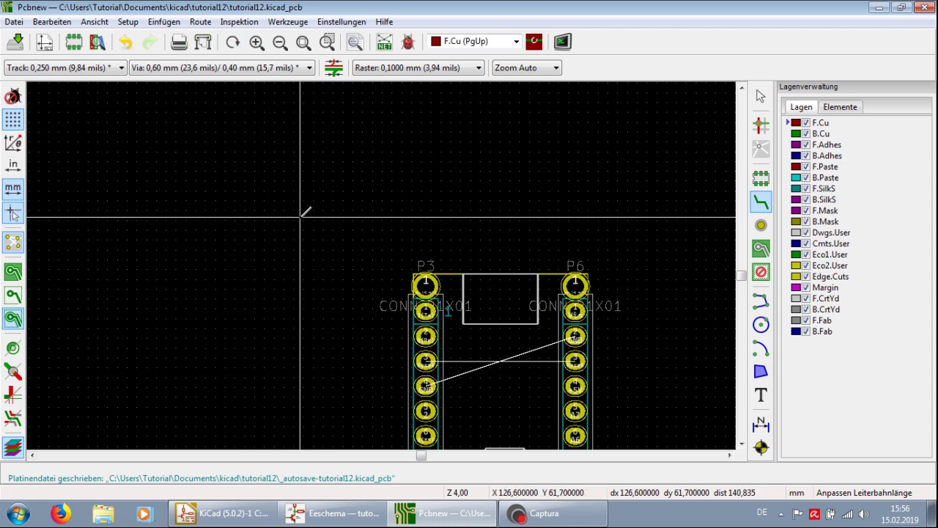
pyautogui.click(761, 148)
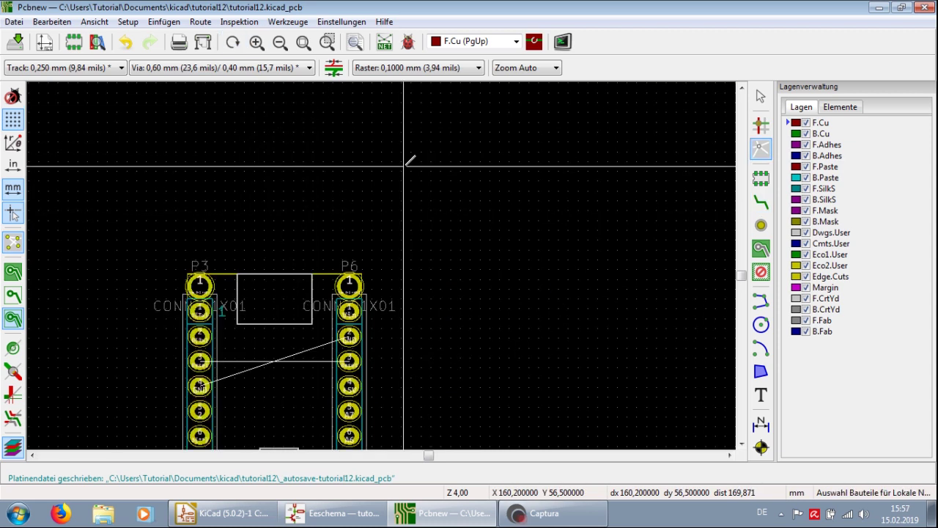
# Step: List the board's nets, enlarge the list window, and review the net names and pad counts to the end
pyautogui.click(238, 22)
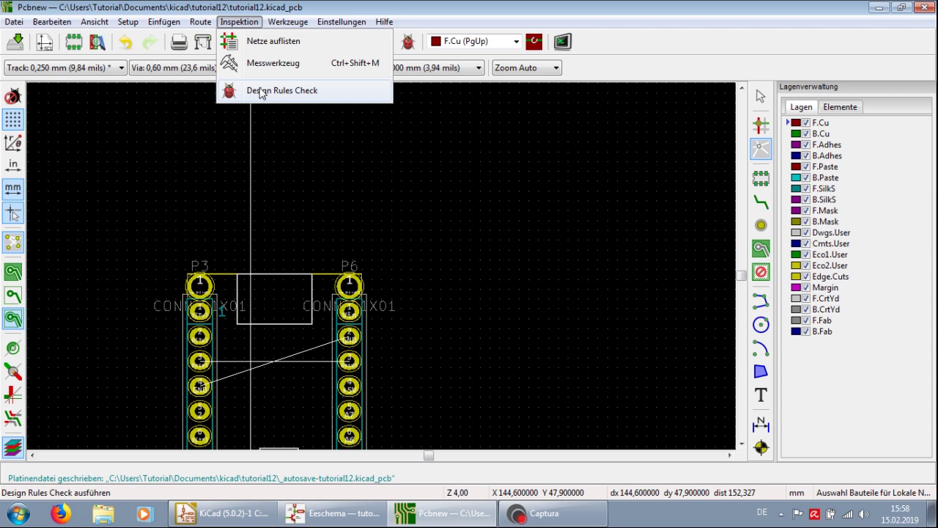
pyautogui.click(289, 43)
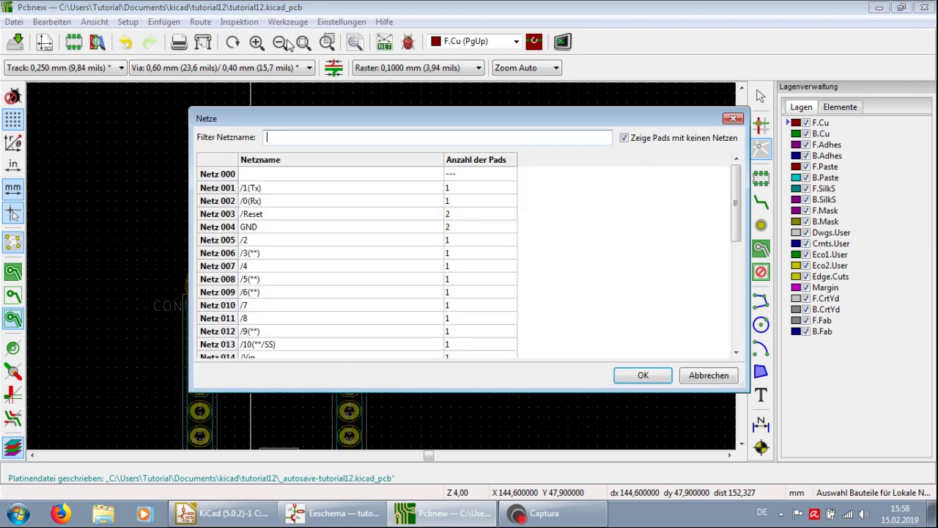
pyautogui.moveTo(428, 116); pyautogui.dragTo(427, 72)
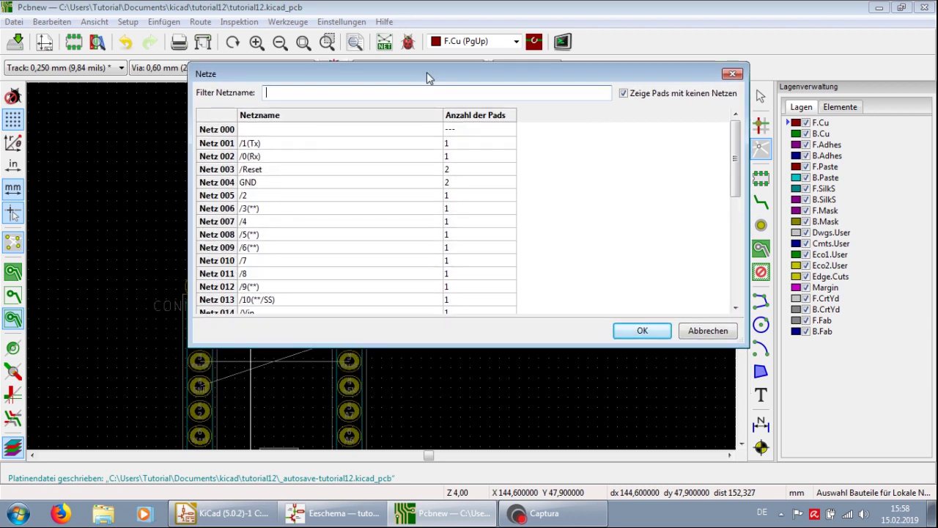
pyautogui.moveTo(431, 368); pyautogui.dragTo(428, 445)
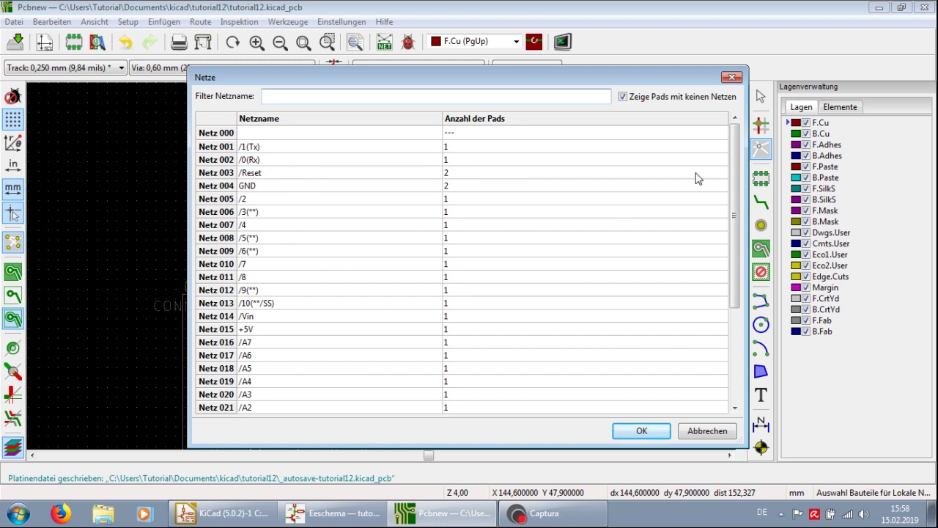
pyautogui.moveTo(737, 173); pyautogui.dragTo(737, 301)
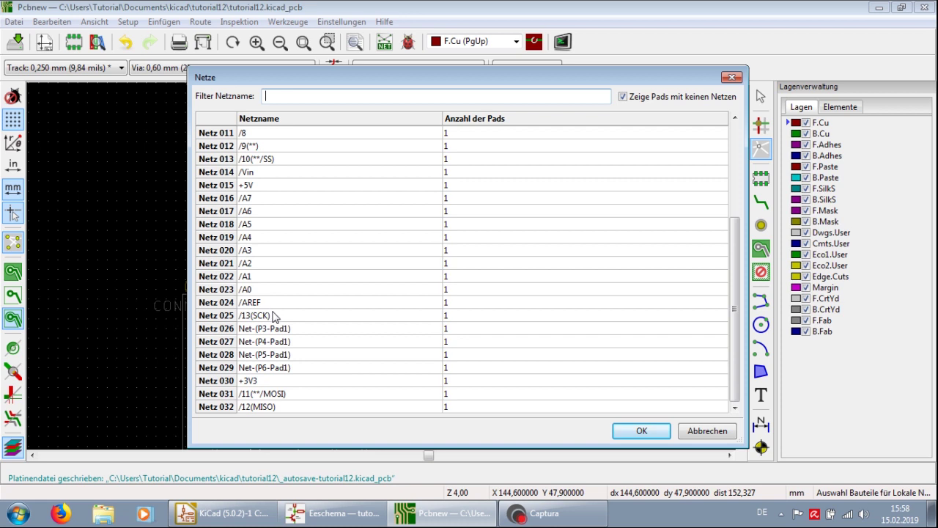
# Step: Examine the net entries +5V, /Vin, /10(**/SS), /13(SCK), /AREF and the Pad1 nets of P3, P4 and P5
pyautogui.click(252, 185)
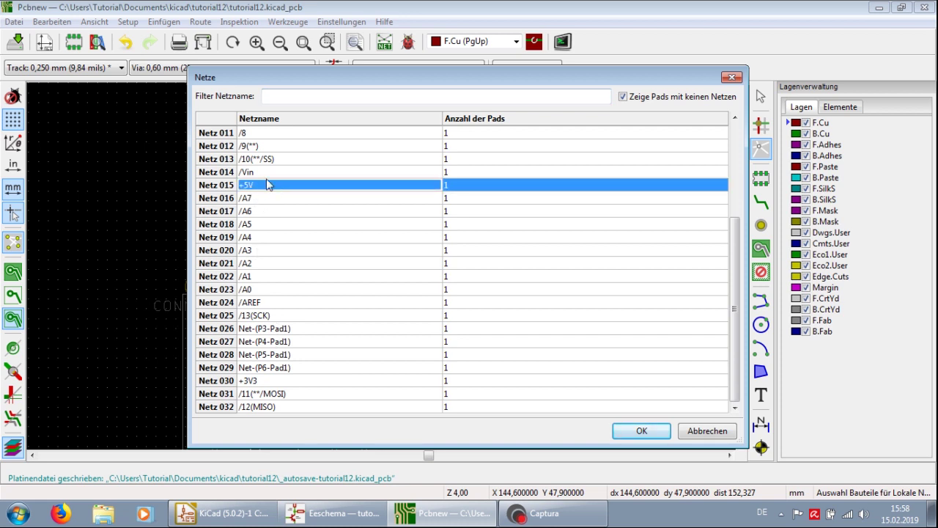
pyautogui.click(266, 175)
pyautogui.click(265, 160)
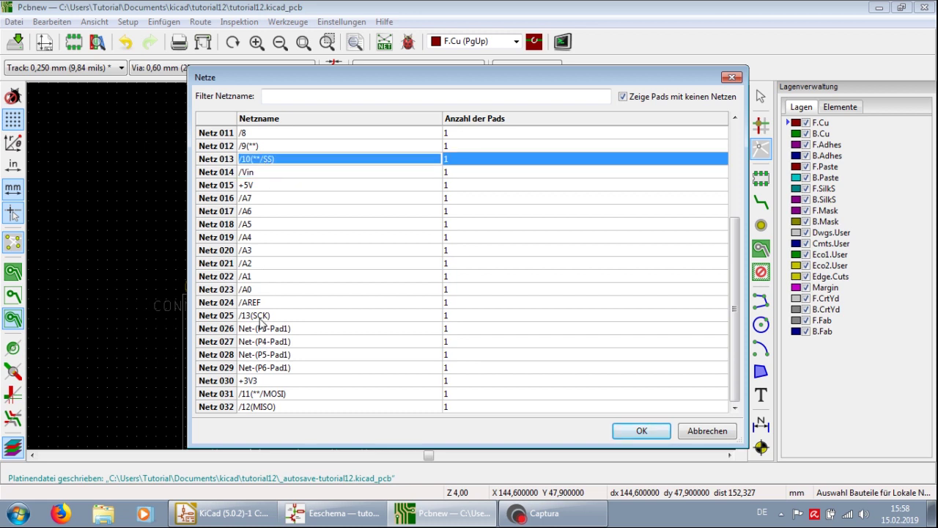
pyautogui.click(261, 317)
pyautogui.click(274, 304)
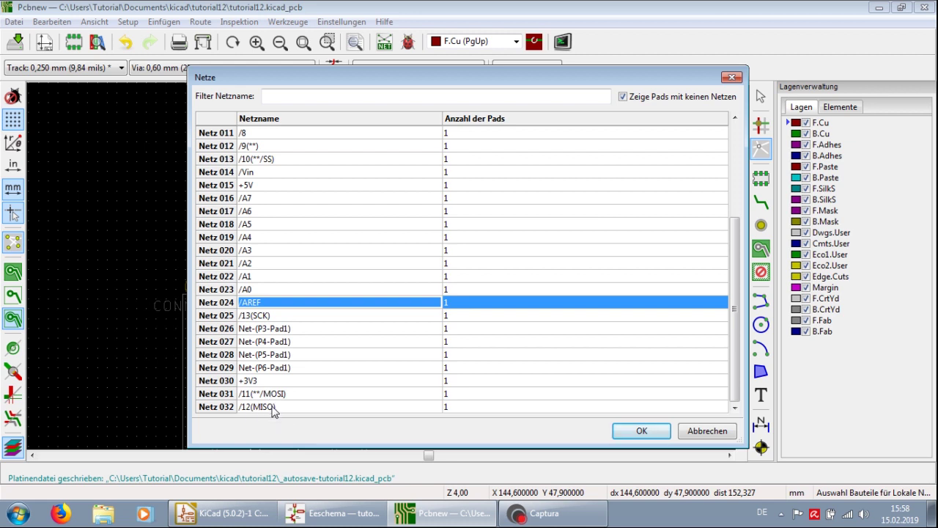
pyautogui.click(254, 331)
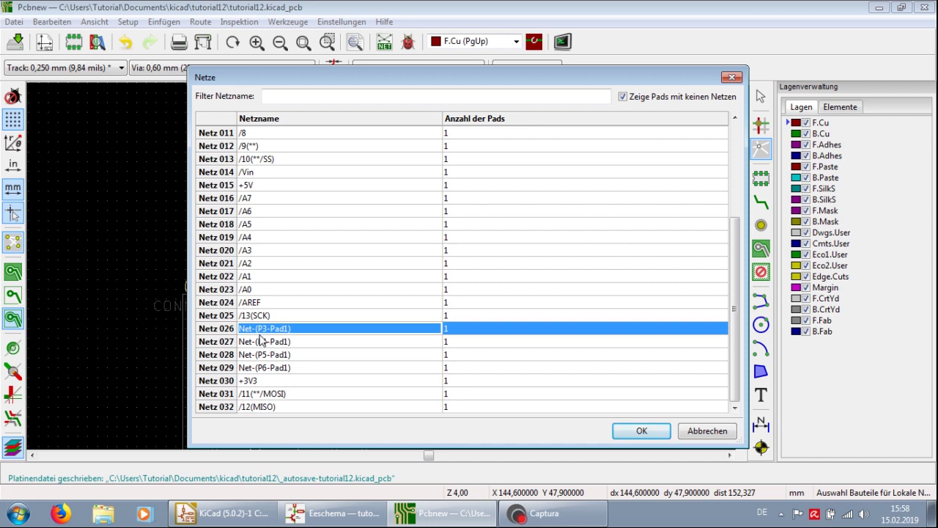
pyautogui.click(266, 342)
pyautogui.click(266, 355)
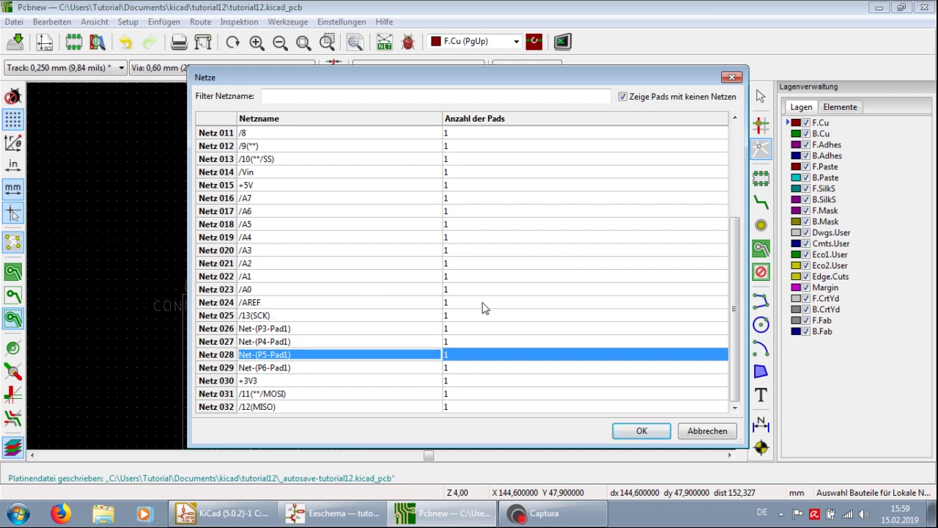
# Step: Close the net list and examine the Default net class's clearance, track width and via diameter in the design rules
pyautogui.click(730, 433)
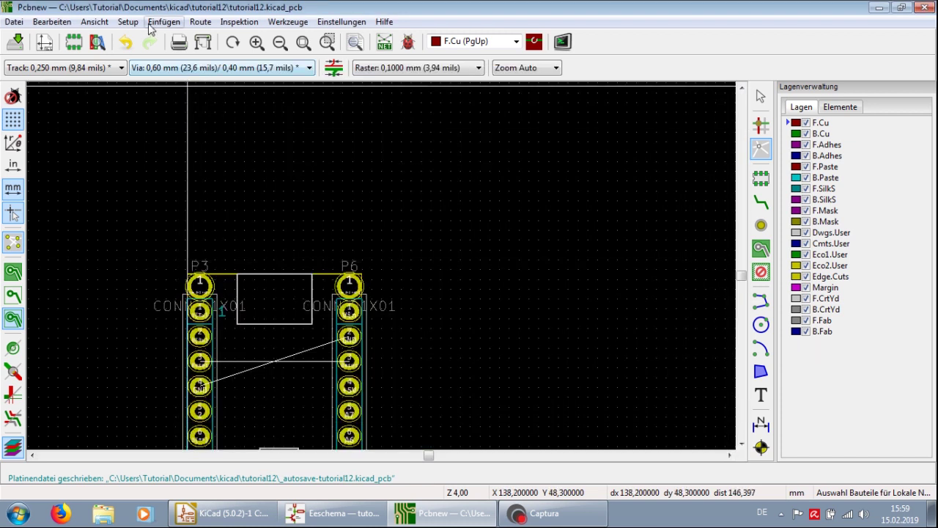
pyautogui.click(132, 24)
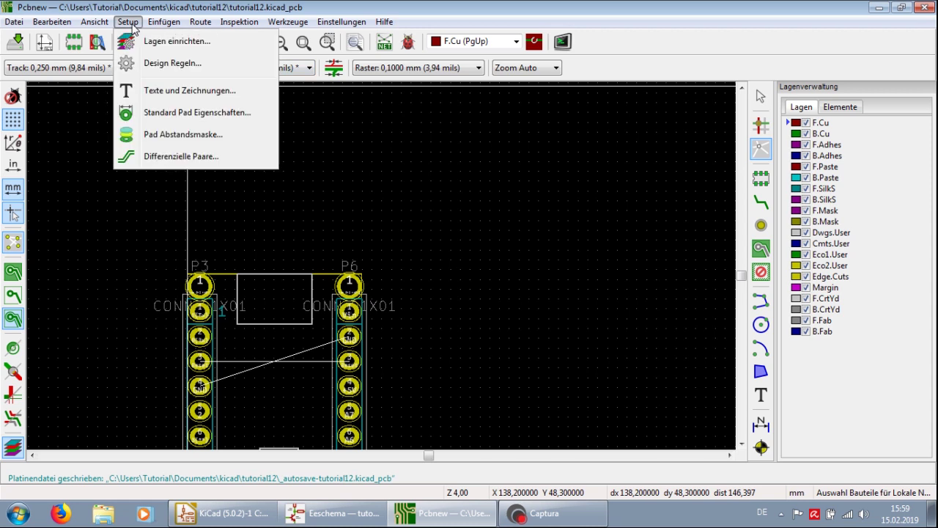
pyautogui.click(171, 65)
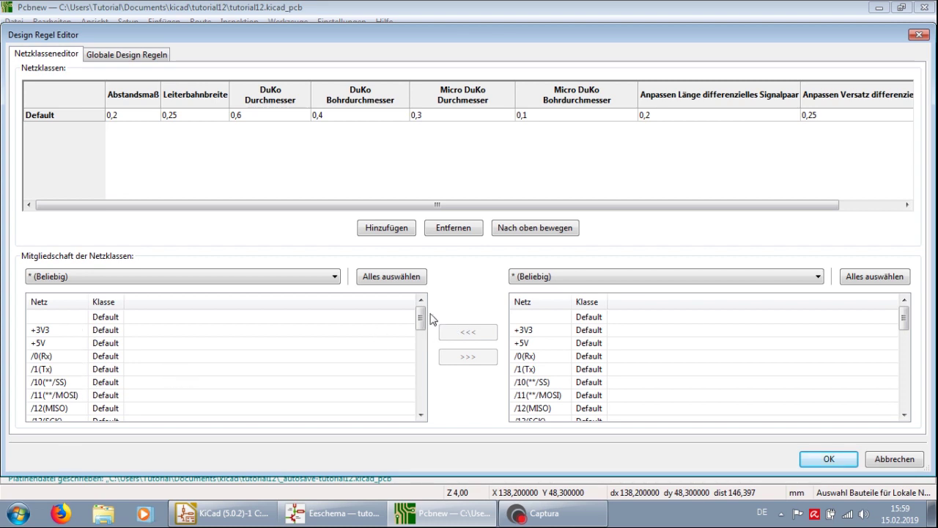
pyautogui.moveTo(420, 318); pyautogui.dragTo(434, 282)
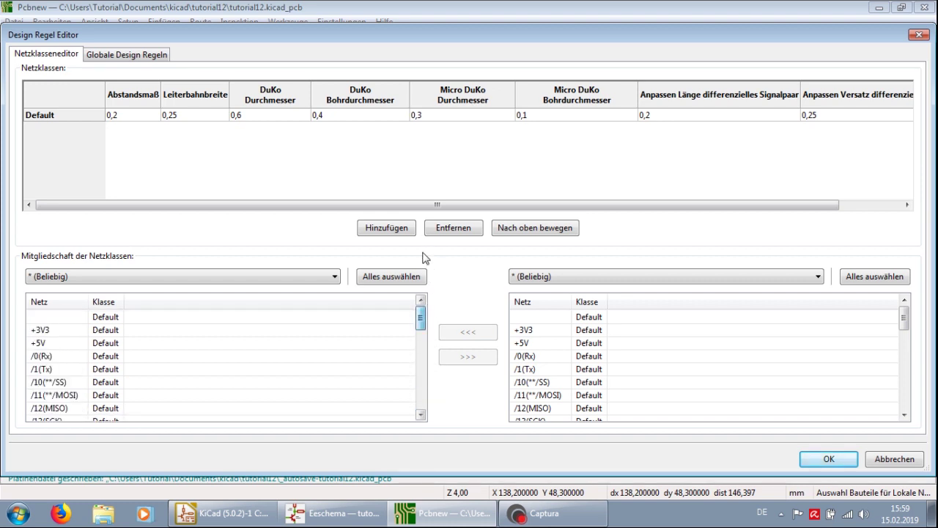
pyautogui.click(80, 119)
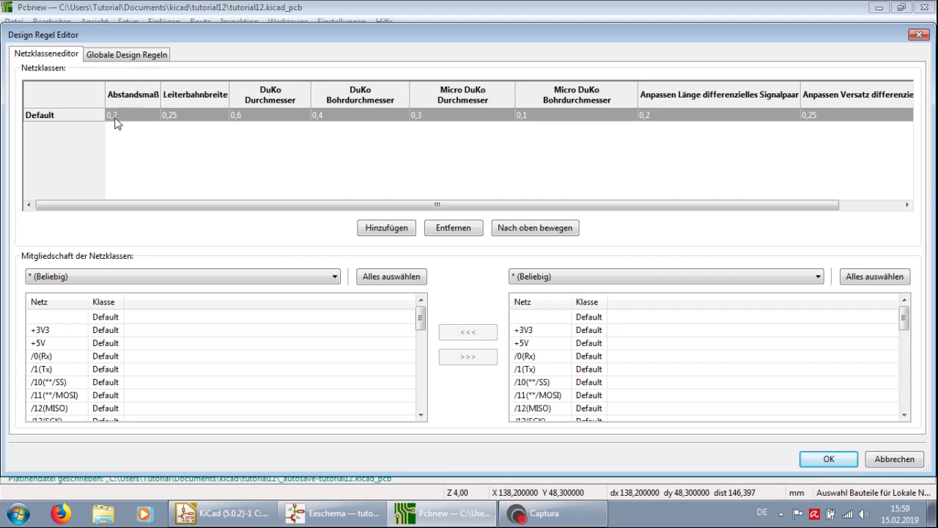
pyautogui.click(184, 120)
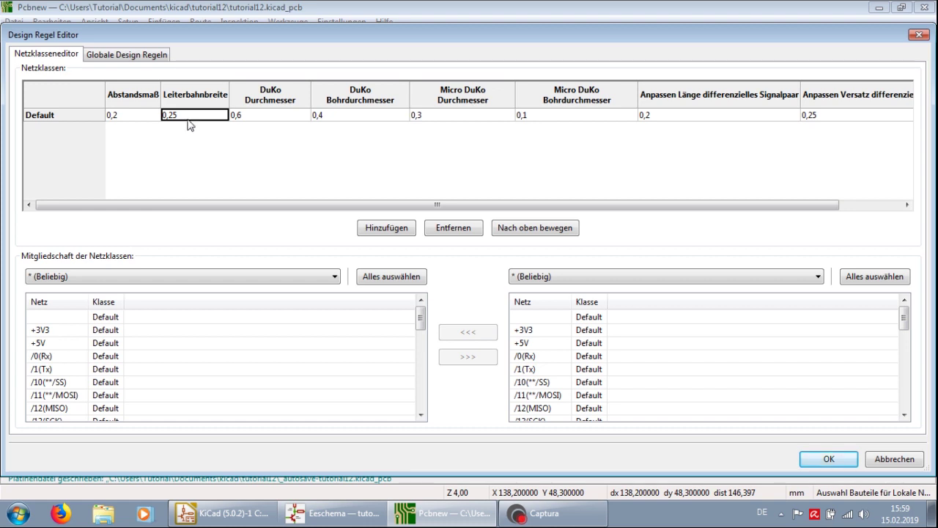
pyautogui.click(275, 119)
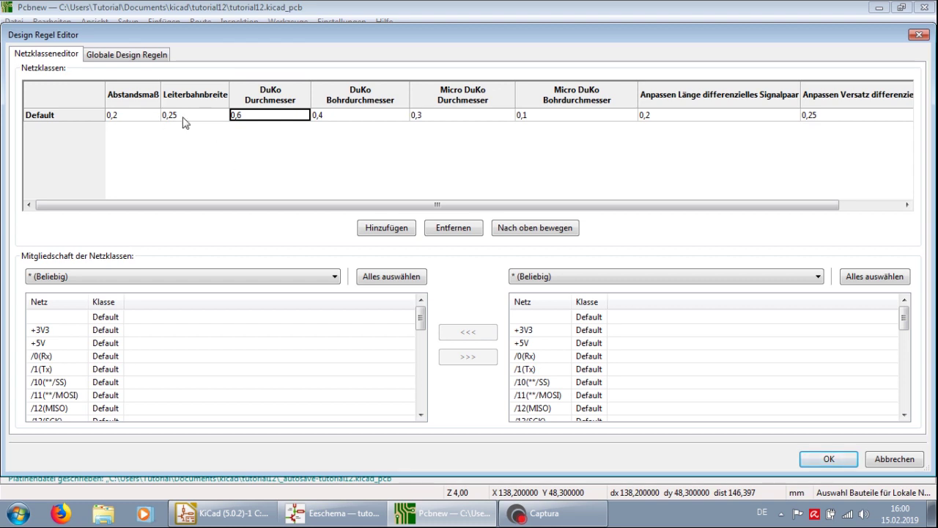
# Step: Add a net class named PWR with a clearance of 0,4 and a track width of 1,0
pyautogui.click(401, 232)
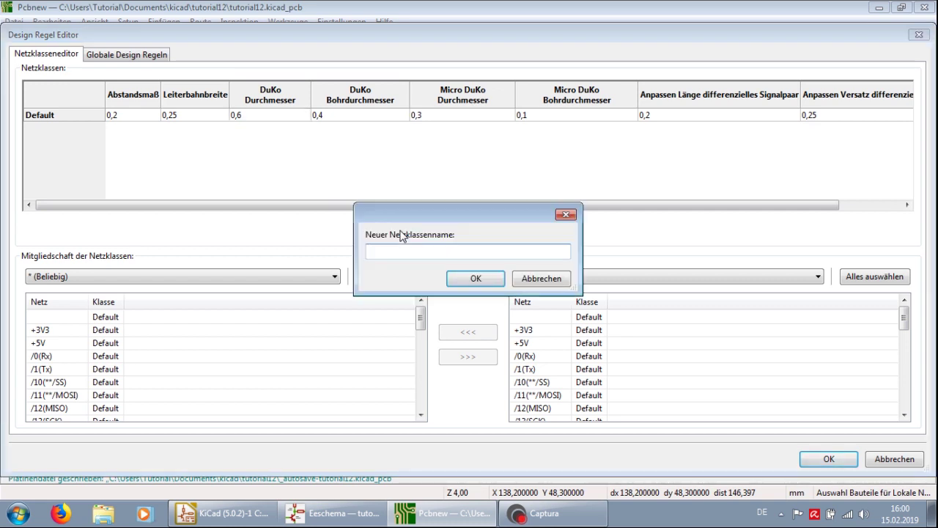
pyautogui.write('PWR')
pyautogui.click(477, 280)
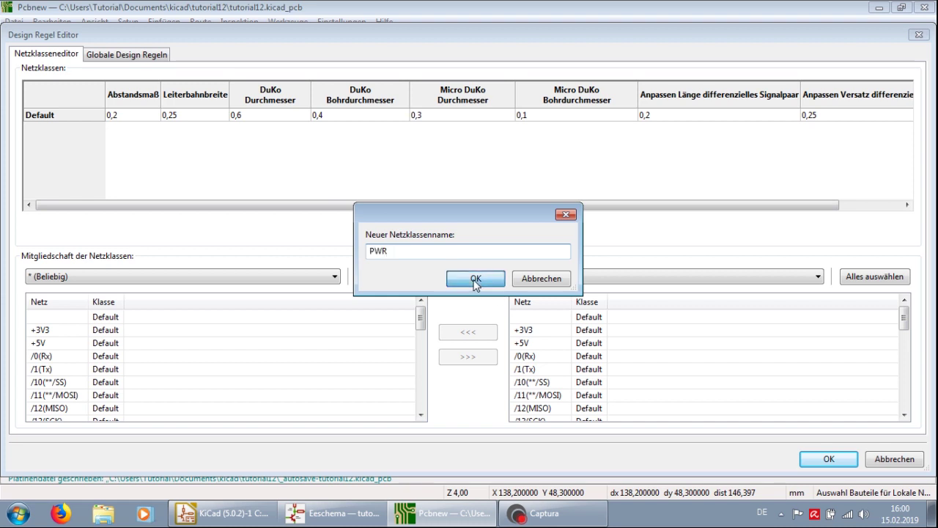
pyautogui.click(147, 129)
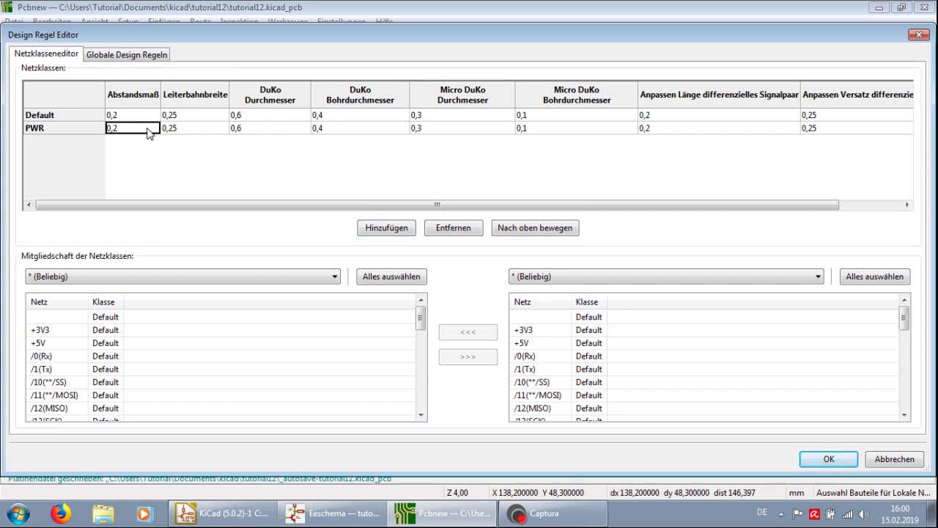
pyautogui.write('0,4')
pyautogui.click(186, 131)
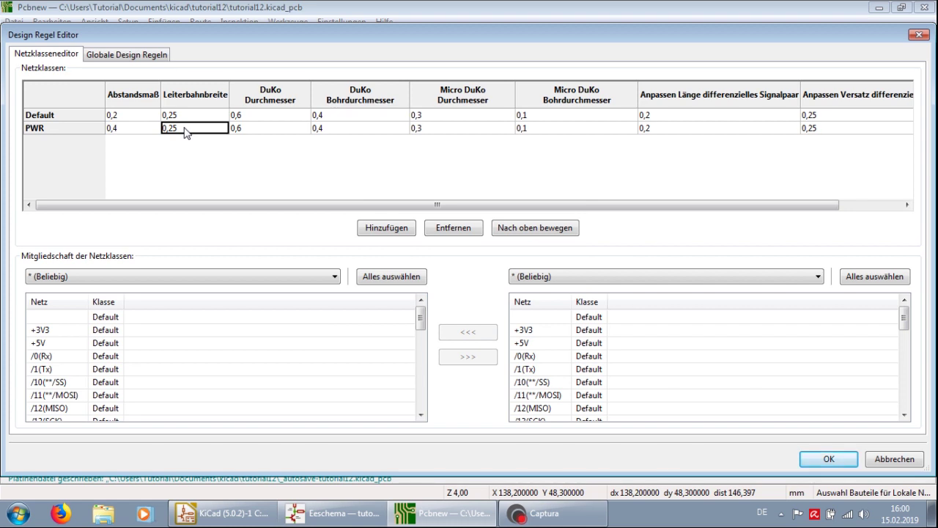
pyautogui.write('1,0')
# Step: Set the PWR class's via diameter to 0,8 and its via drill diameter to 0,6
pyautogui.click(252, 134)
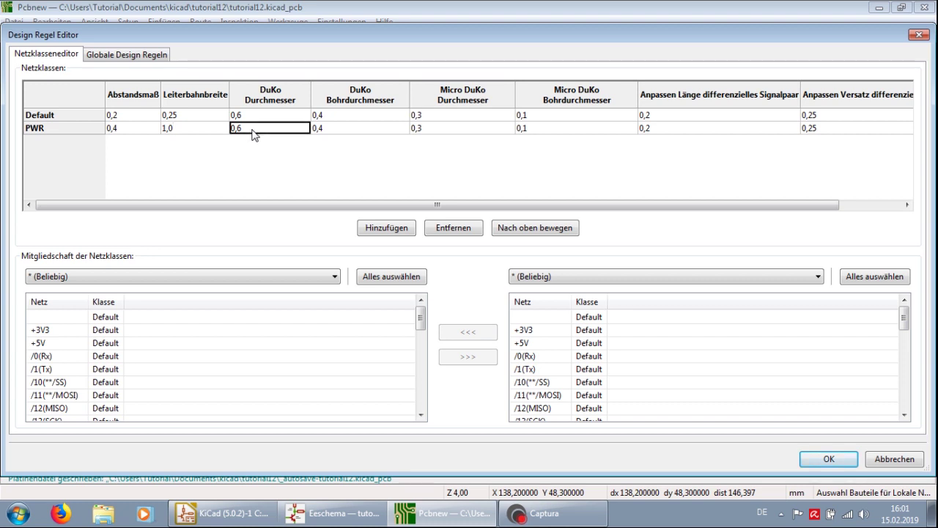
pyautogui.write('0')
pyautogui.write('8')
pyautogui.click(335, 132)
pyautogui.write('0,6')
pyautogui.click(589, 131)
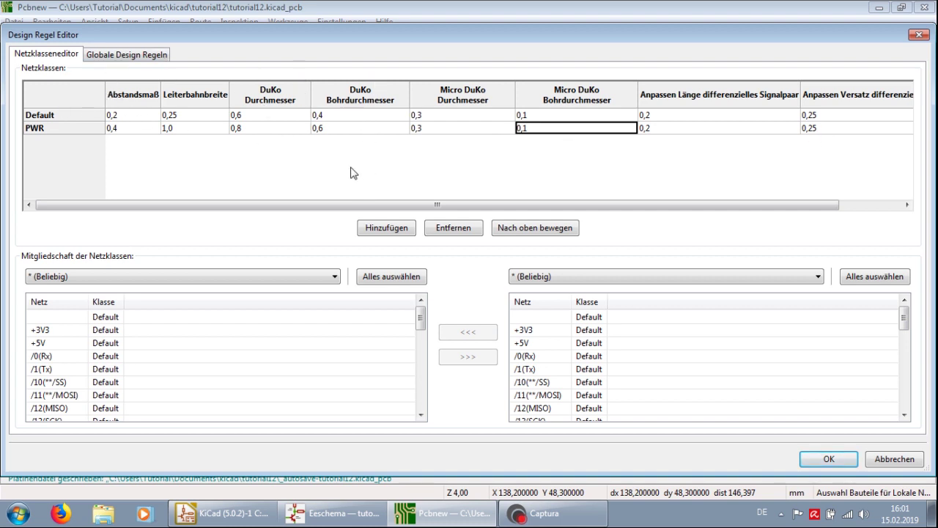
# Step: Add a net class named Signal and set its track width to 0,6
pyautogui.click(366, 230)
pyautogui.write('Signal')
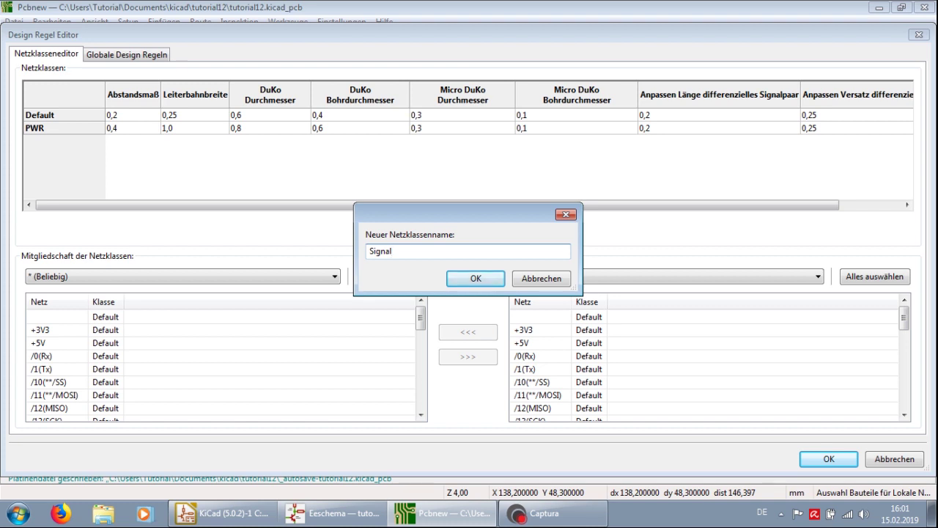
pyautogui.click(461, 286)
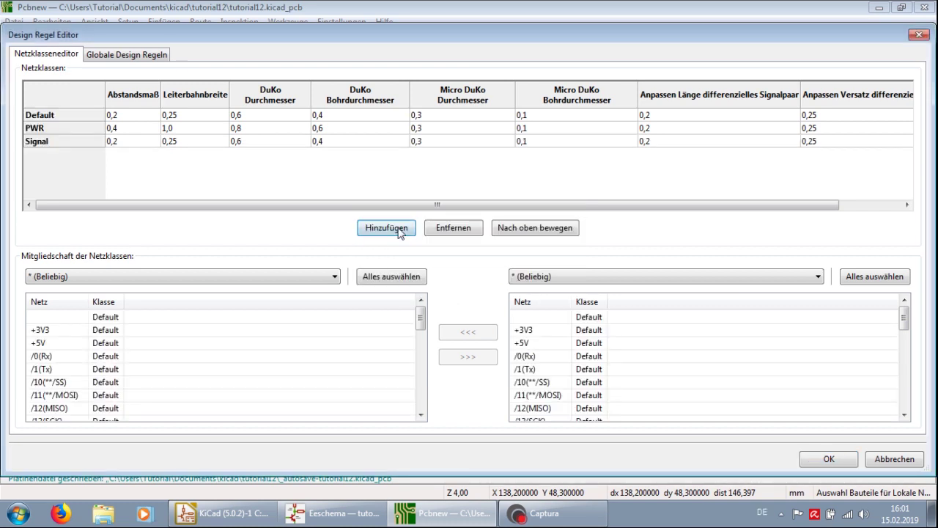
pyautogui.click(139, 142)
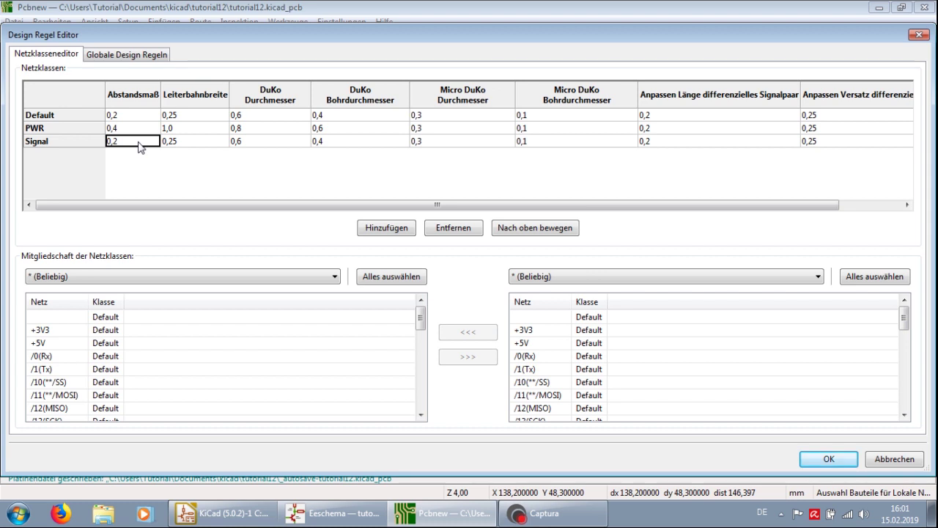
pyautogui.click(192, 147)
pyautogui.write('0')
# Step: Set the Signal class's via diameter to 0,8 and its via drill diameter to 0,6
pyautogui.click(268, 146)
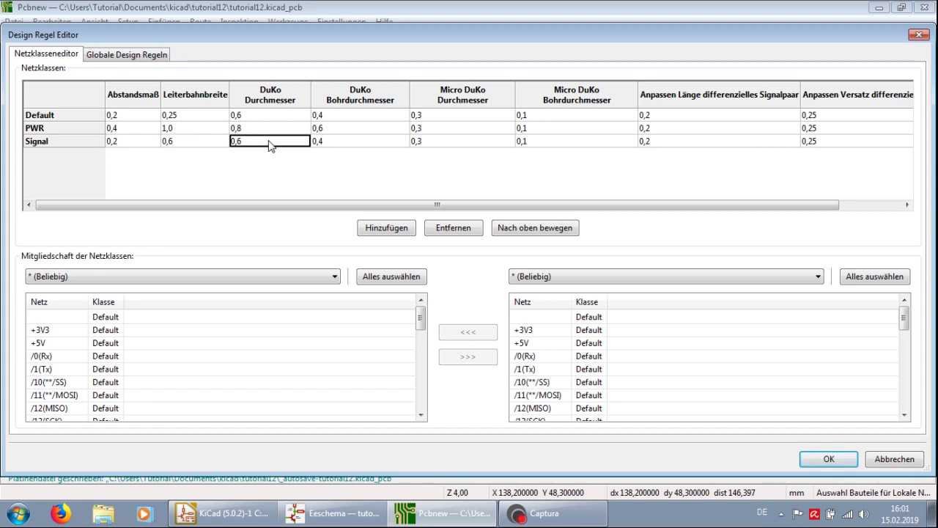
pyautogui.write('0,')
pyautogui.click(336, 141)
pyautogui.write('0,6')
pyautogui.press('Return')
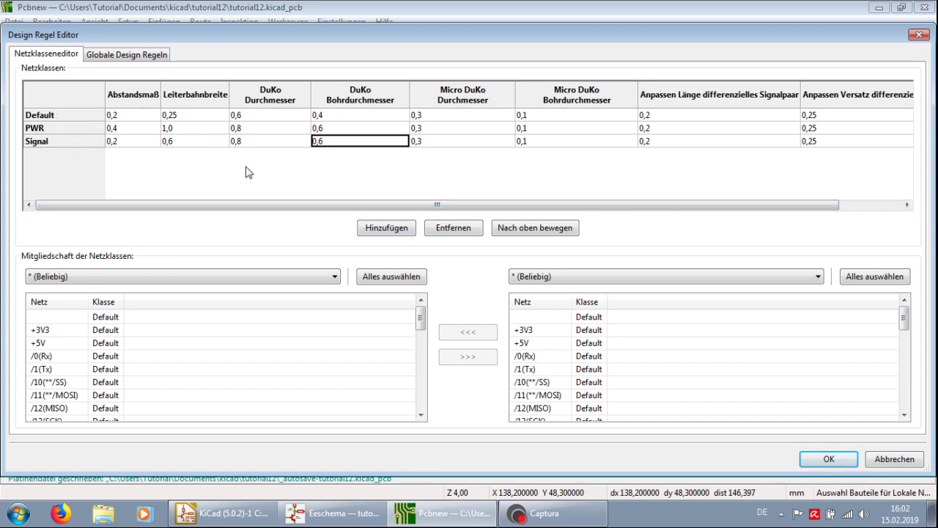
# Step: Review the clearance, track width and via diameter entered for the PWR class
pyautogui.click(213, 132)
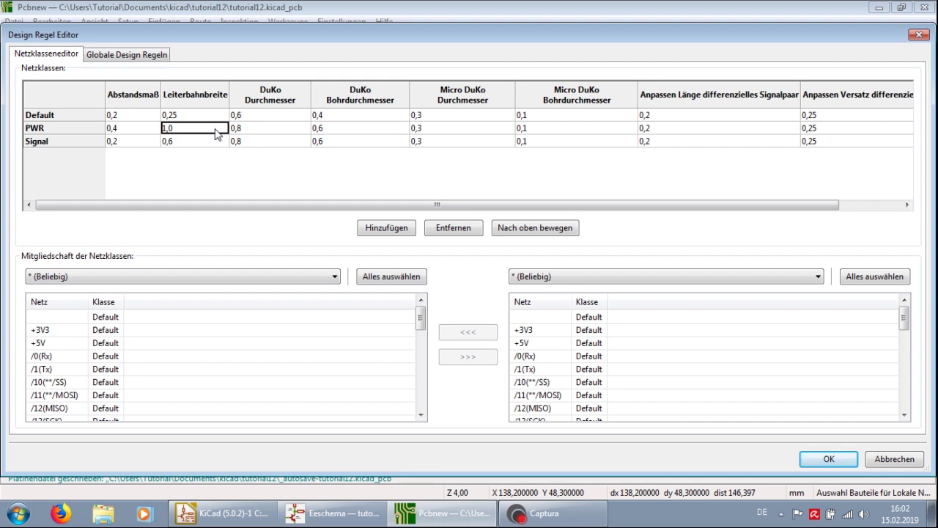
pyautogui.click(261, 133)
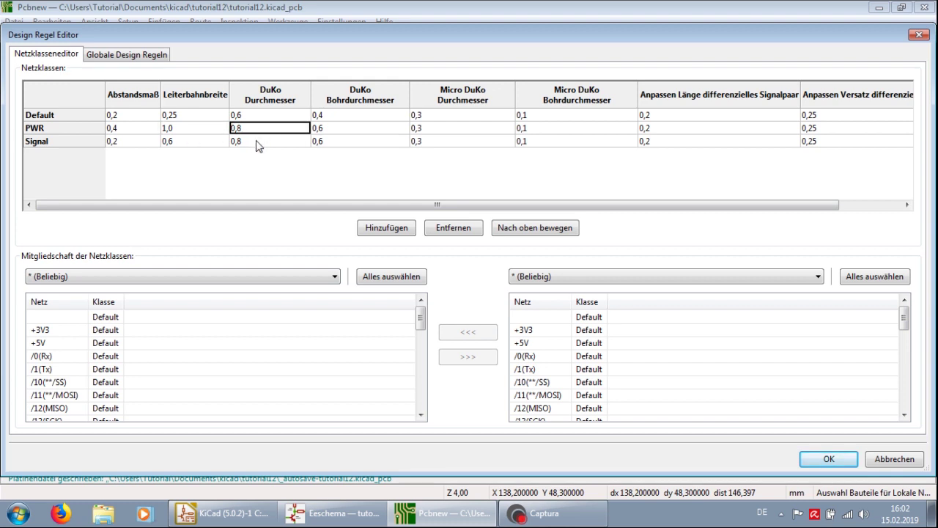
pyautogui.click(148, 132)
pyautogui.click(200, 133)
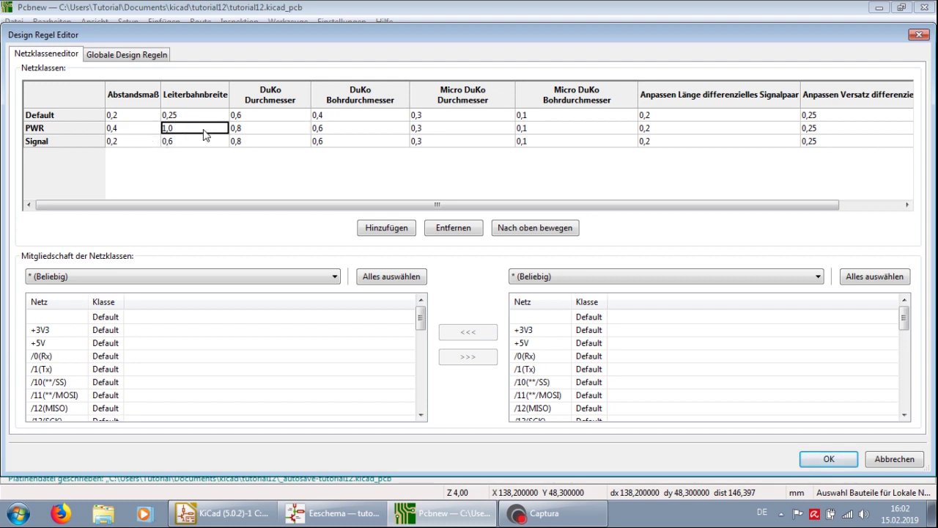
# Step: Show the PWR class as the target membership list and assign the +3V3 and +5V nets to it
pyautogui.click(176, 277)
pyautogui.click(176, 277)
pyautogui.click(552, 281)
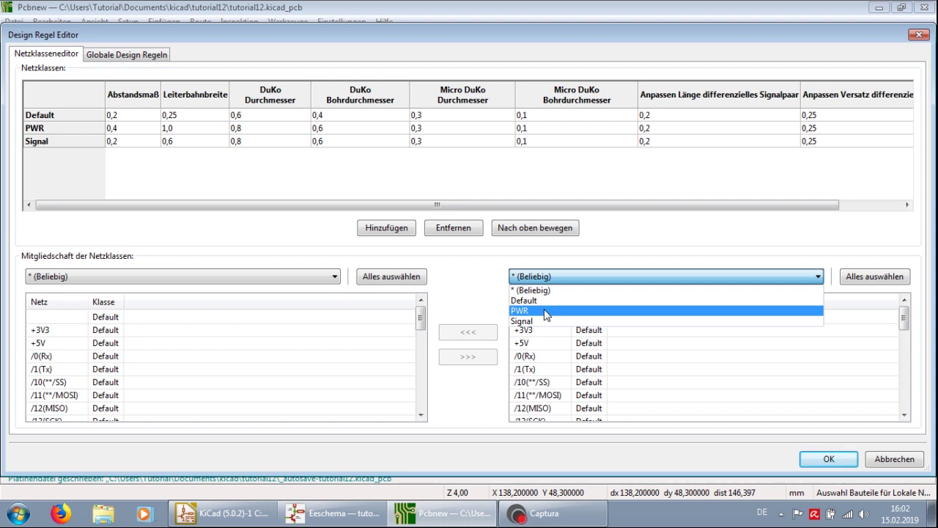
pyautogui.click(547, 311)
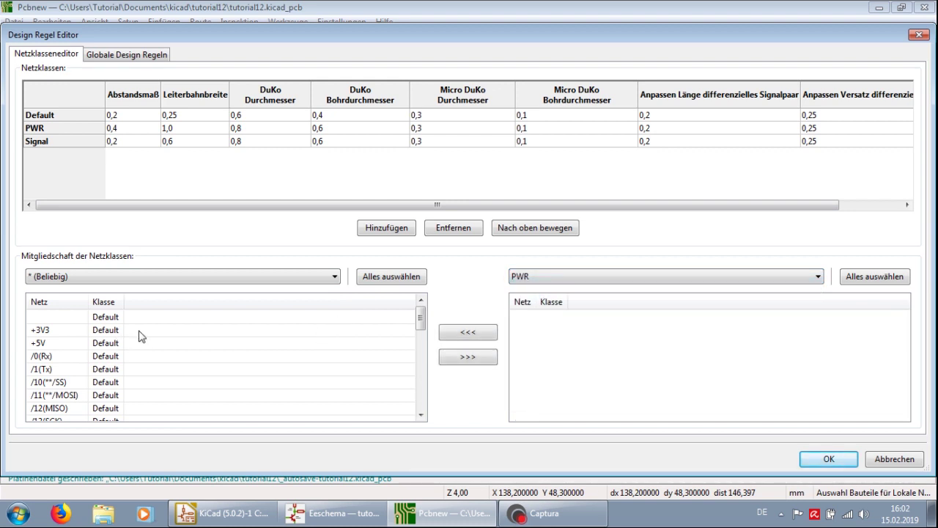
pyautogui.click(65, 333)
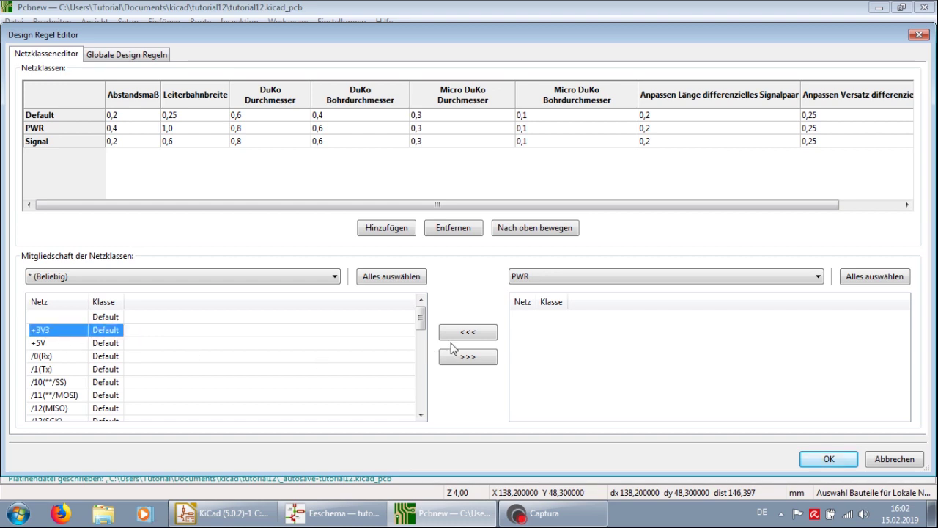
pyautogui.click(470, 358)
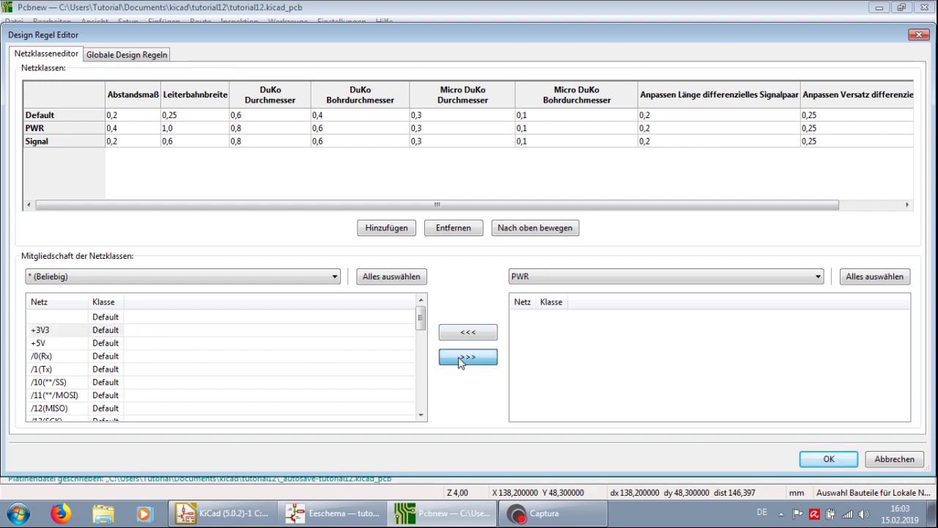
pyautogui.click(40, 331)
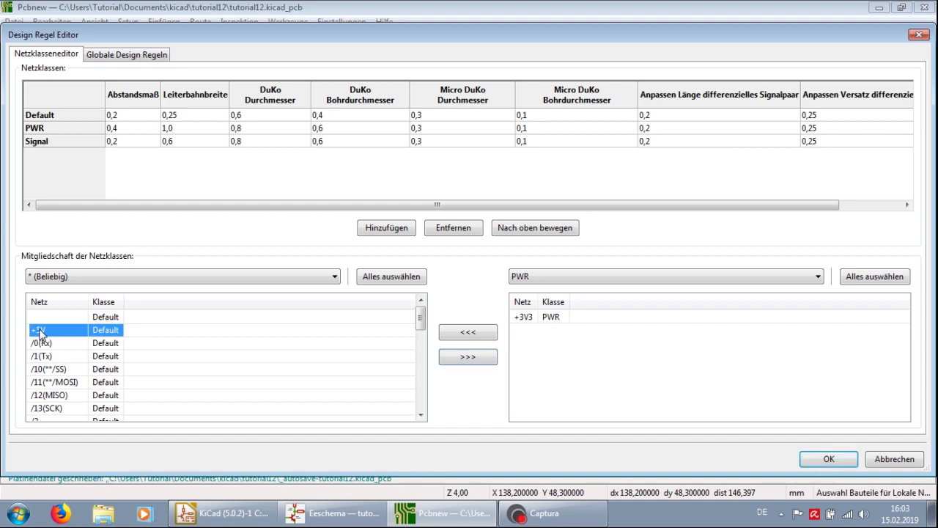
pyautogui.click(469, 359)
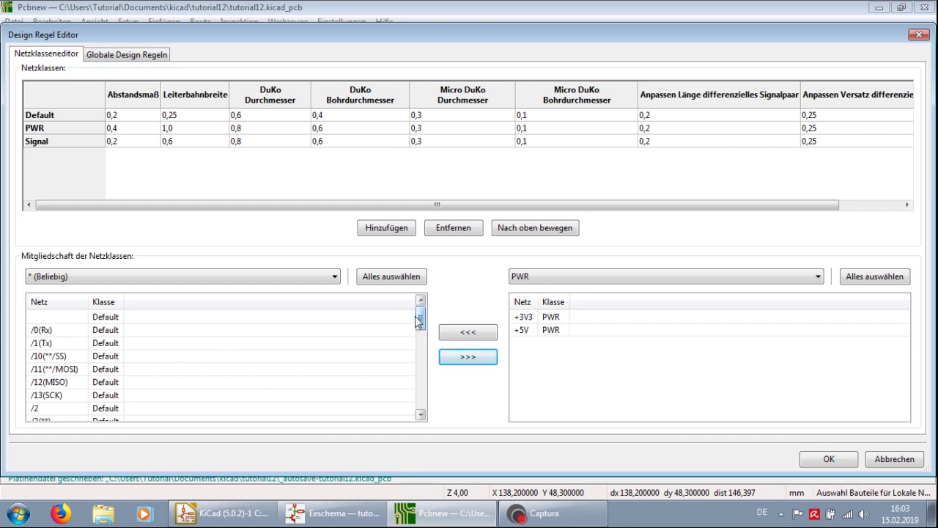
# Step: Assign the /Vin and GND nets to the PWR net class
pyautogui.moveTo(418, 321); pyautogui.dragTo(406, 325)
pyautogui.scroll(-4, 297, 356)
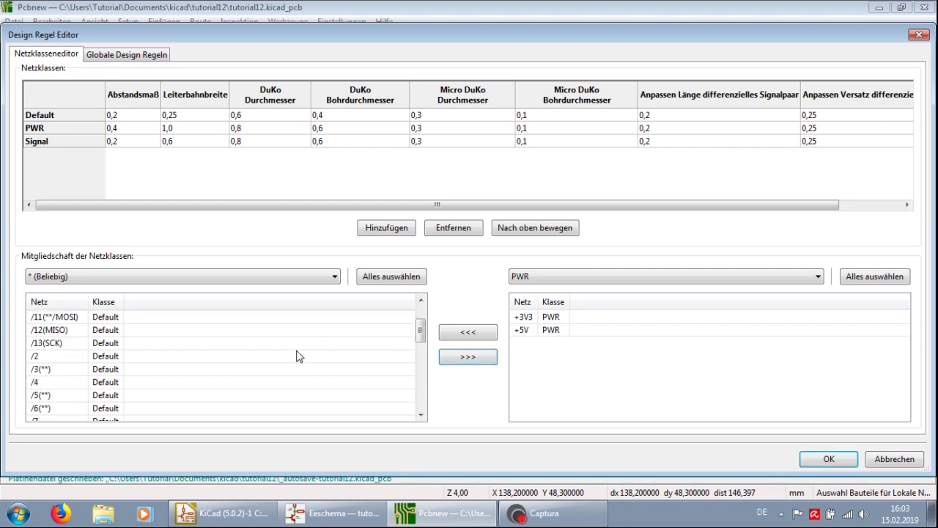
pyautogui.scroll(-3, 297, 356)
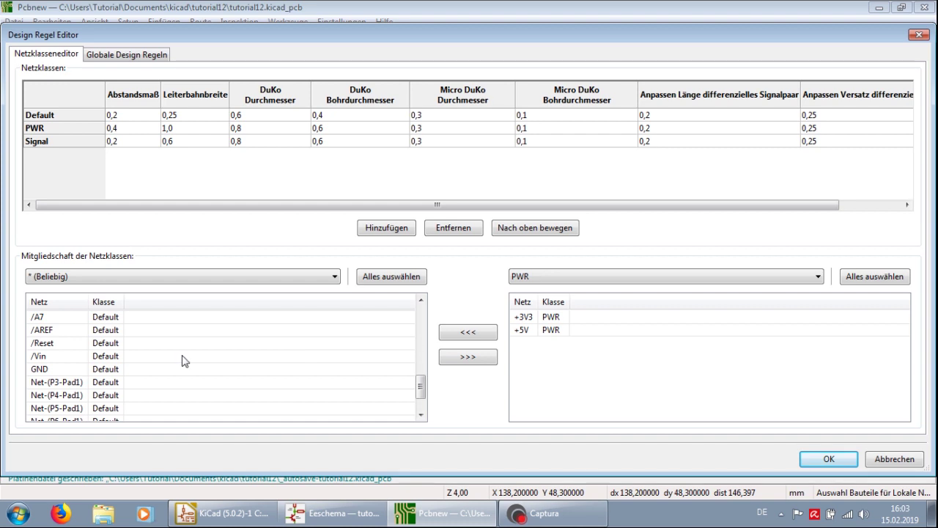
pyautogui.click(64, 344)
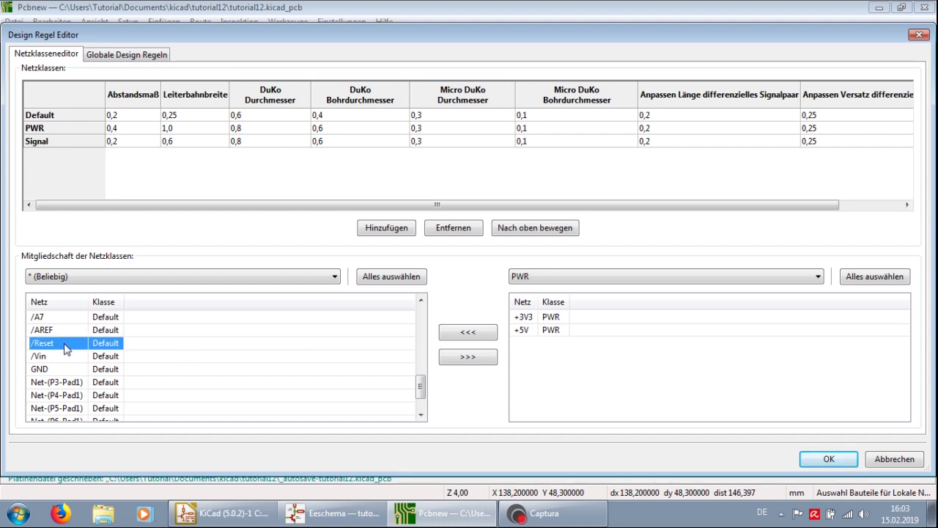
pyautogui.click(66, 356)
pyautogui.click(470, 358)
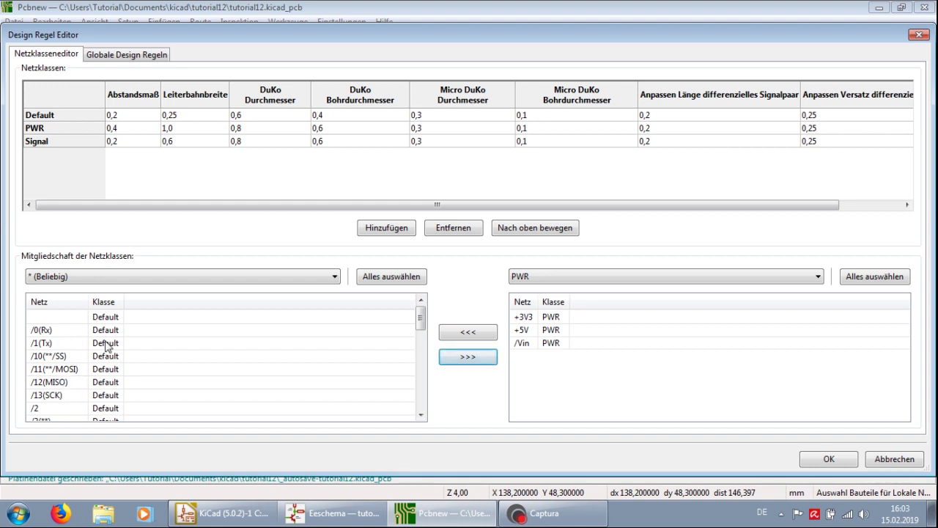
pyautogui.scroll(-4, 126, 363)
pyautogui.scroll(-3, 126, 363)
pyautogui.click(63, 369)
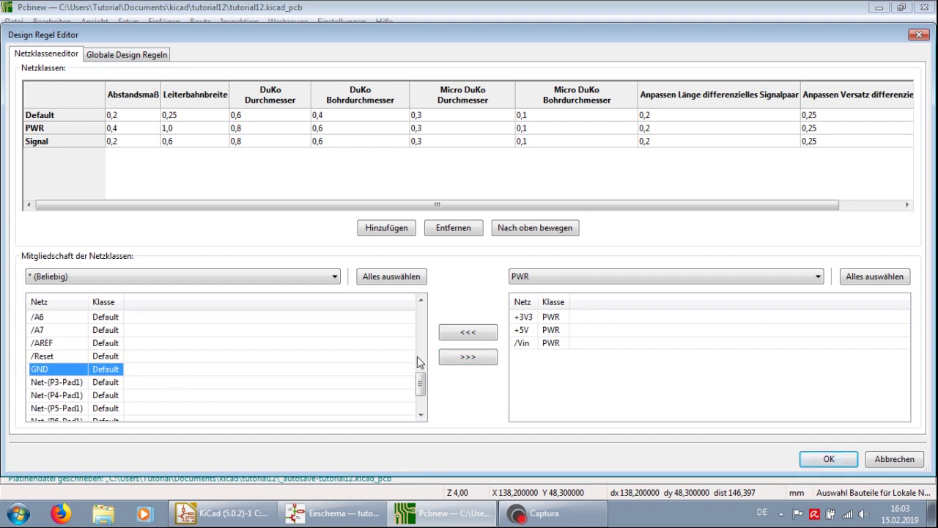
pyautogui.click(473, 359)
# Step: Check the class membership of the power nets at the end of the full net list
pyautogui.scroll(-7, 199, 376)
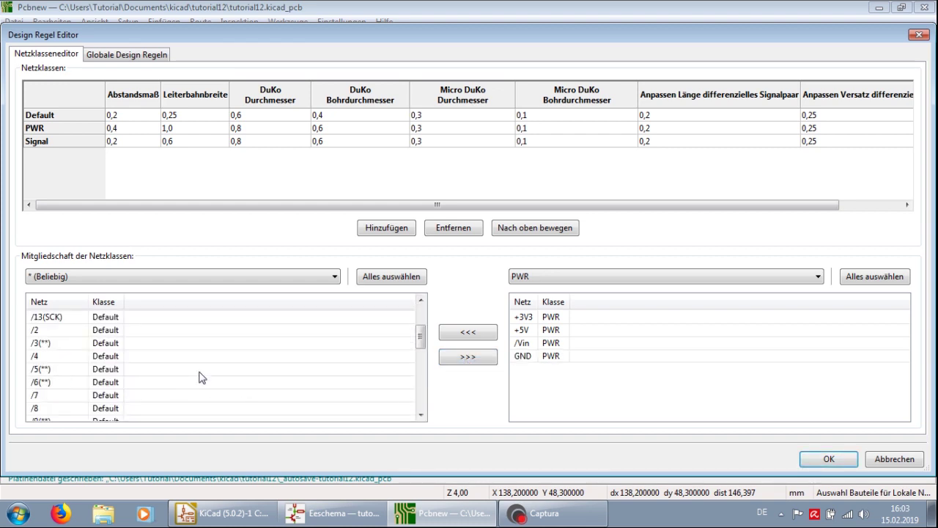
pyautogui.scroll(-2, 201, 377)
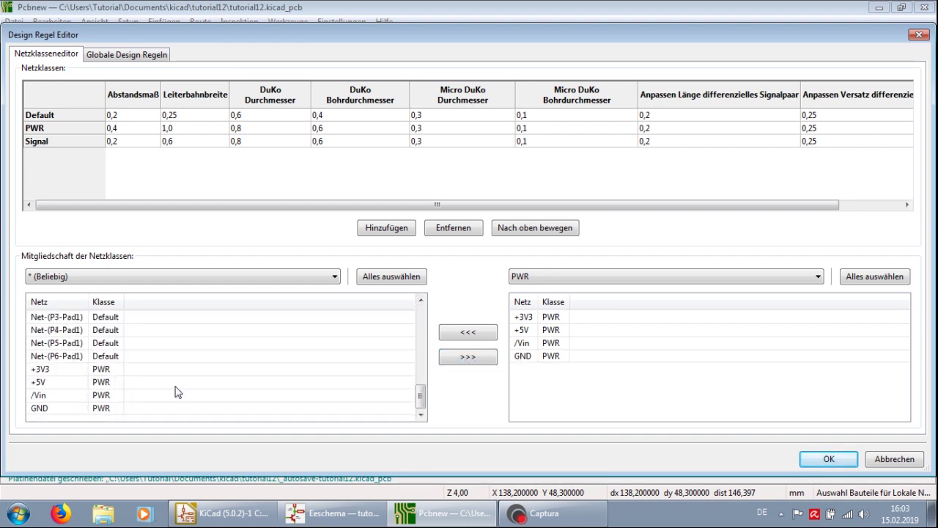
pyautogui.click(76, 374)
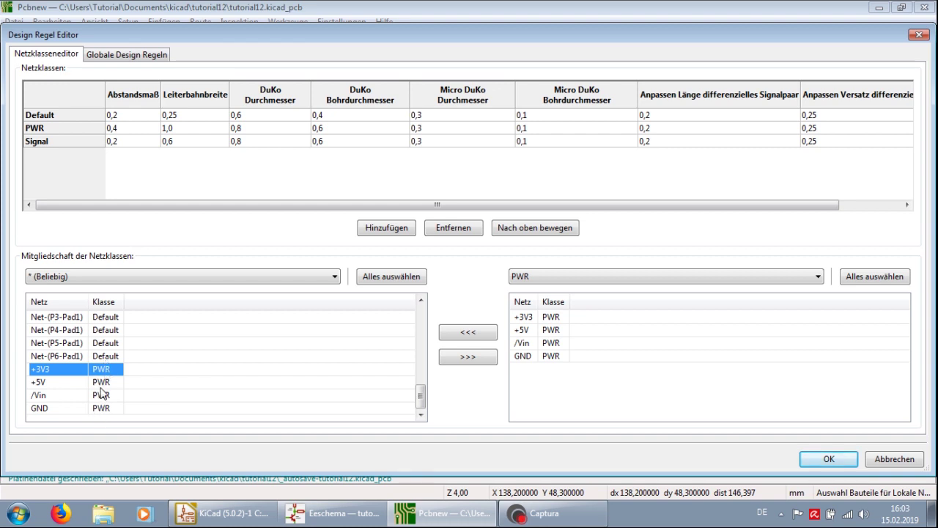
# Step: Show the Signal class as the target membership list and assign the /0(Rx), /1(Tx) and /10(**/SS) nets to it
pyautogui.click(534, 278)
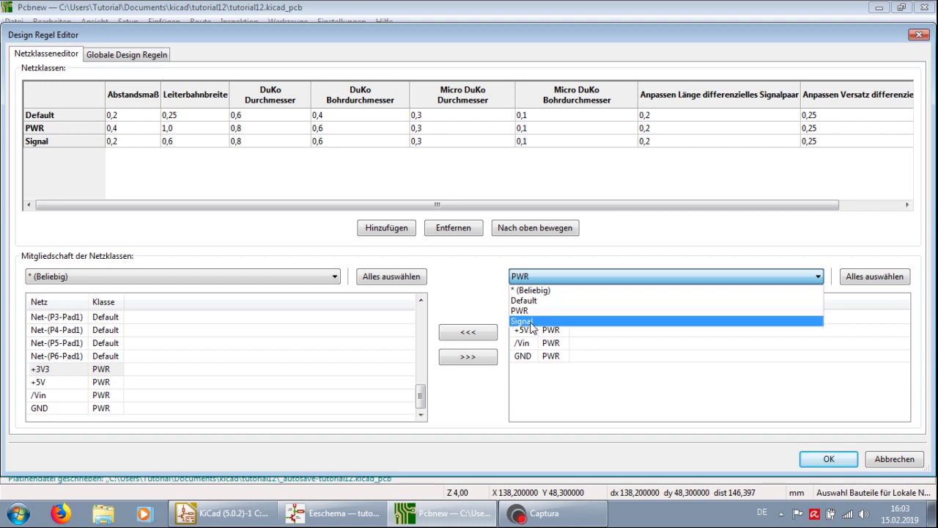
pyautogui.click(532, 322)
pyautogui.moveTo(420, 398); pyautogui.dragTo(421, 308)
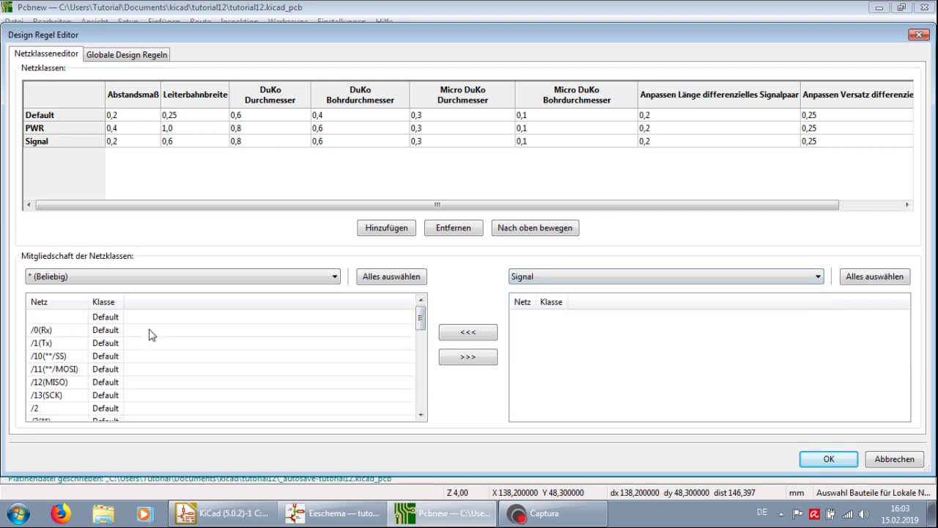
pyautogui.click(73, 334)
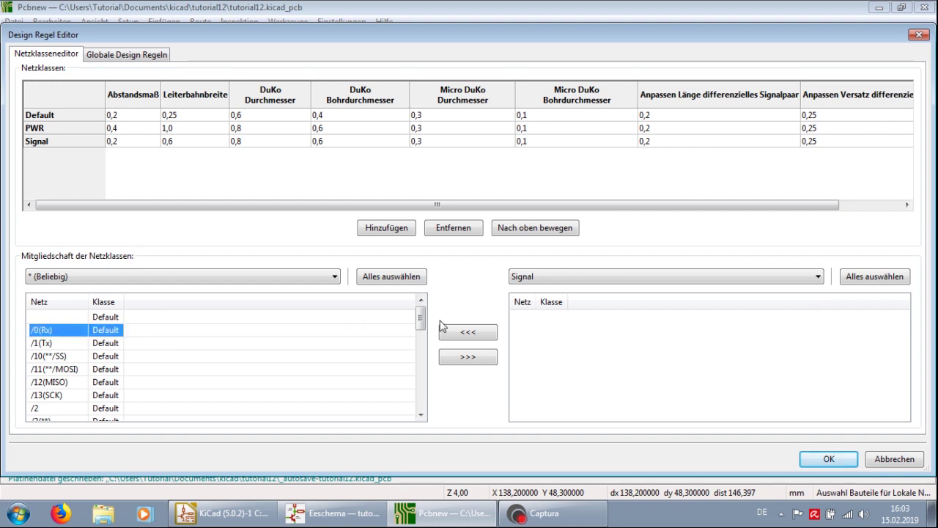
pyautogui.click(485, 359)
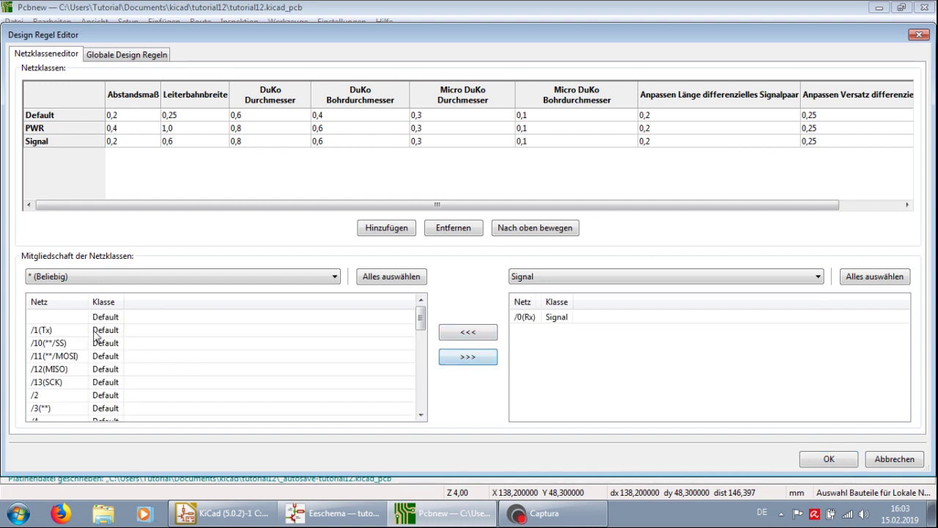
pyautogui.click(66, 331)
pyautogui.click(471, 362)
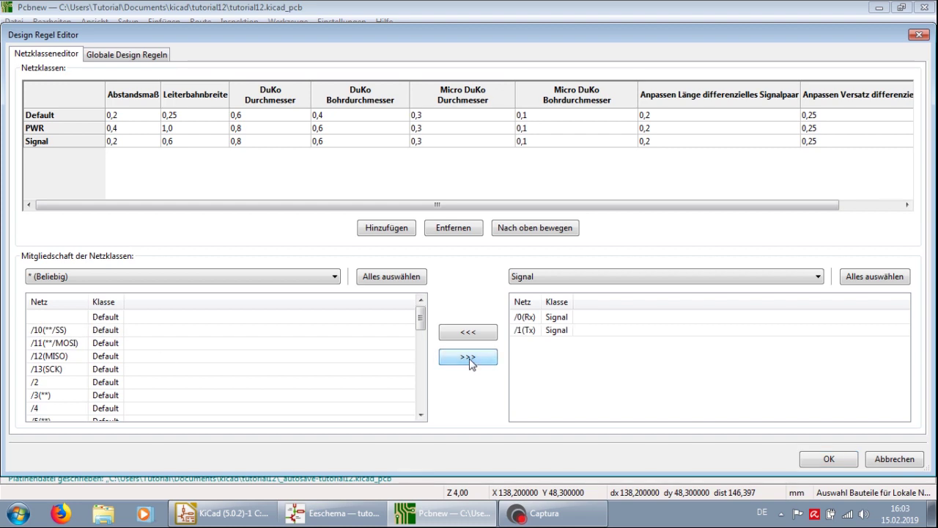
pyautogui.click(66, 331)
pyautogui.click(486, 362)
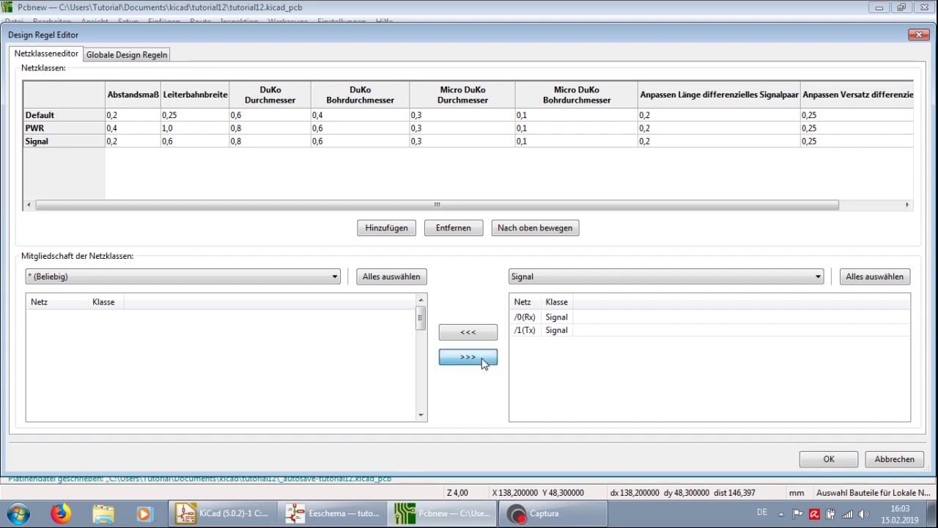
pyautogui.click(64, 333)
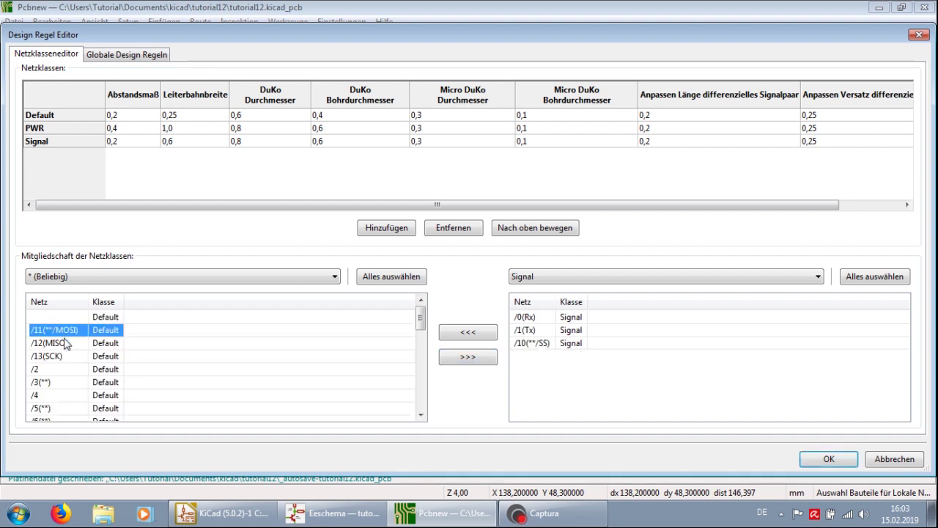
pyautogui.keyDown('shift'); pyautogui.click(63, 409); pyautogui.keyUp('shift')
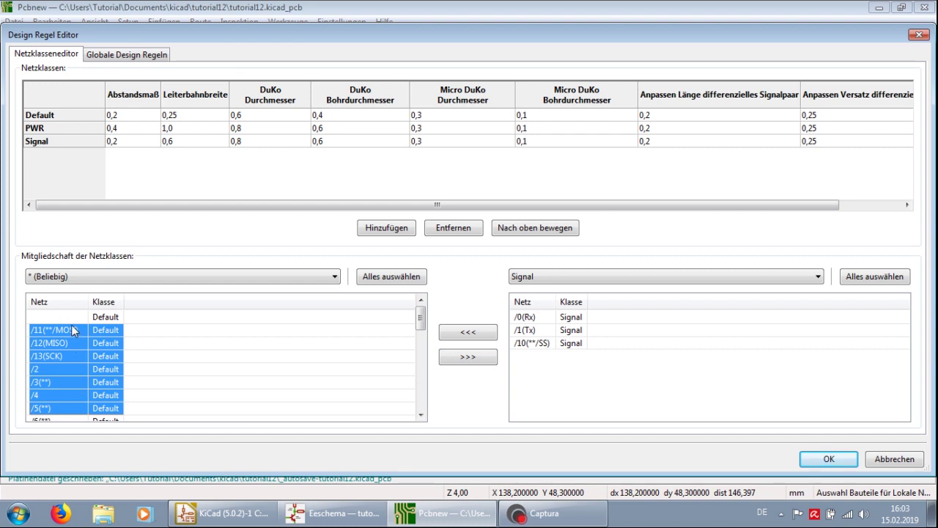
pyautogui.click(243, 339)
# Step: Assign the nets from /11(**/MOSI) through /5(**) and from /6(**) through /A2 to the Signal class
pyautogui.click(47, 330)
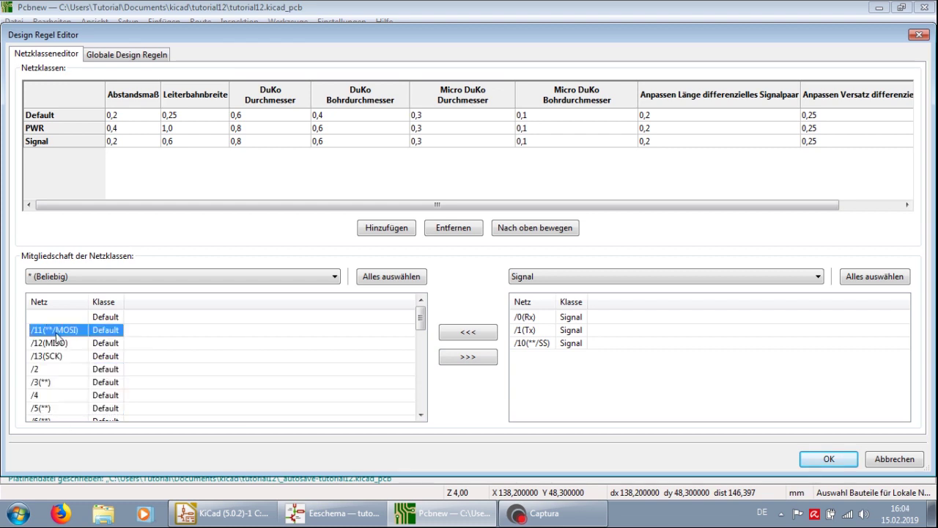
pyautogui.keyDown('shift'); pyautogui.click(47, 409); pyautogui.keyUp('shift')
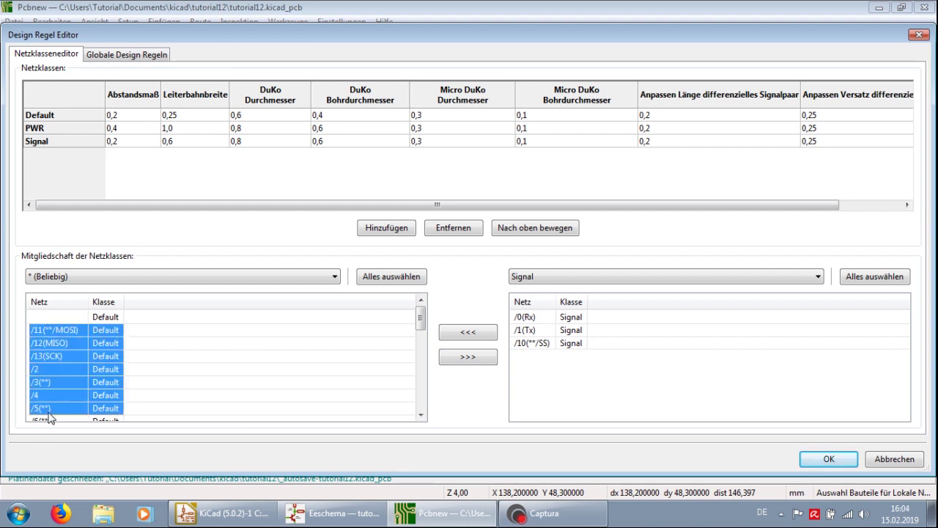
pyautogui.click(460, 358)
pyautogui.click(67, 331)
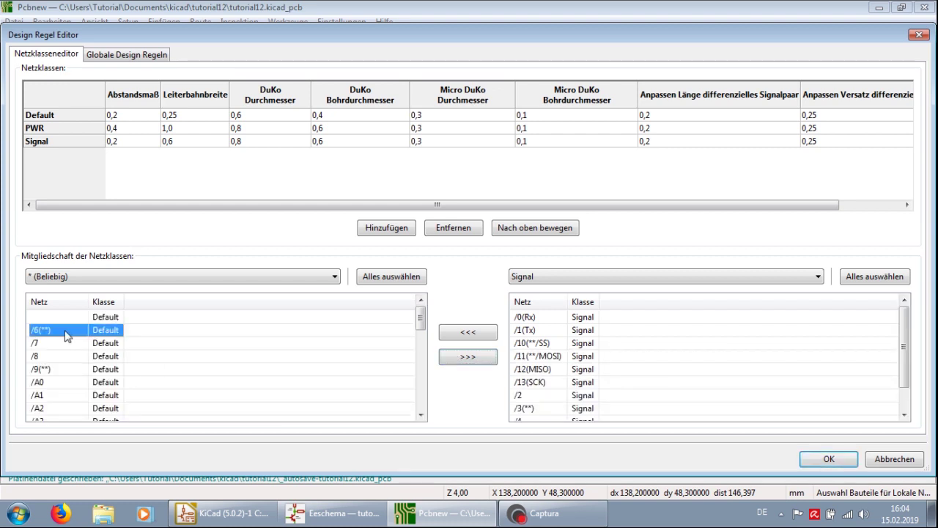
pyautogui.keyDown('shift'); pyautogui.click(66, 413); pyautogui.keyUp('shift')
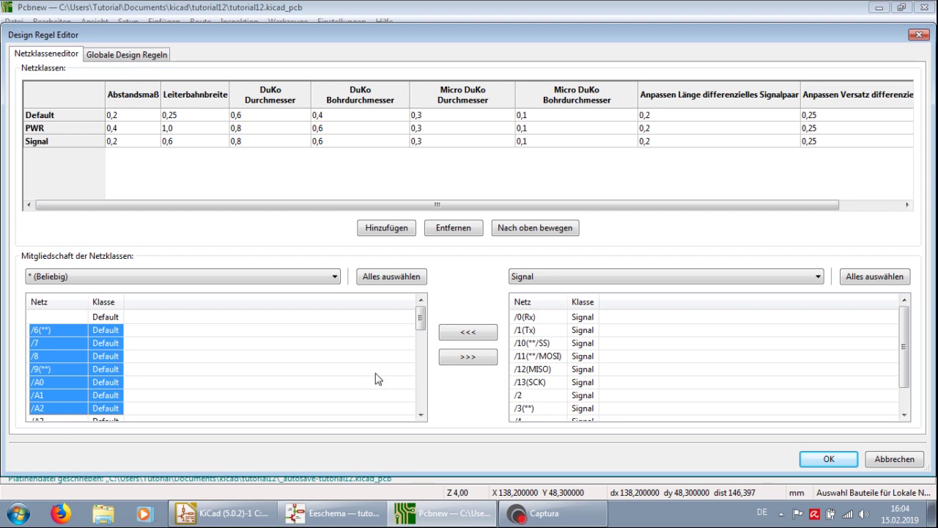
pyautogui.click(470, 357)
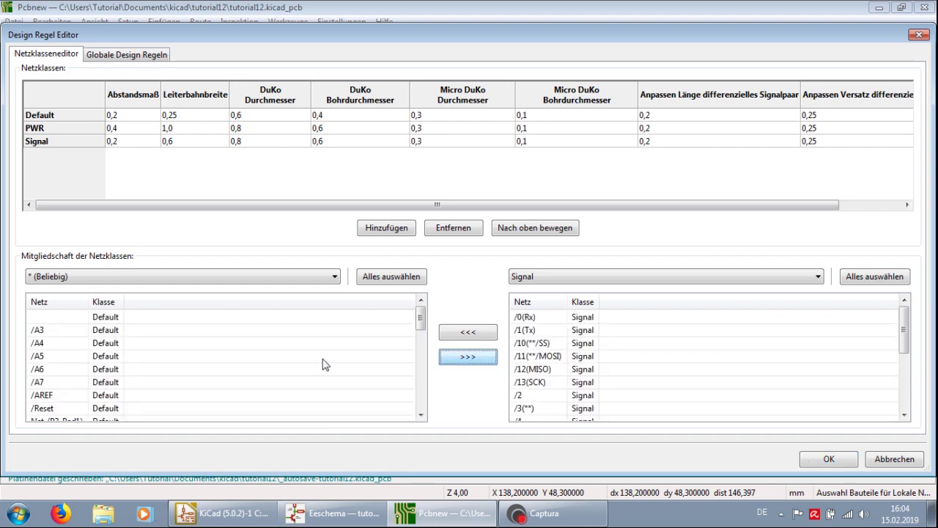
# Step: Assign the nets from /A3 through /Reset and from Net-(P3-Pad1) through Net-(P6-Pad1) to the Signal class
pyautogui.click(47, 331)
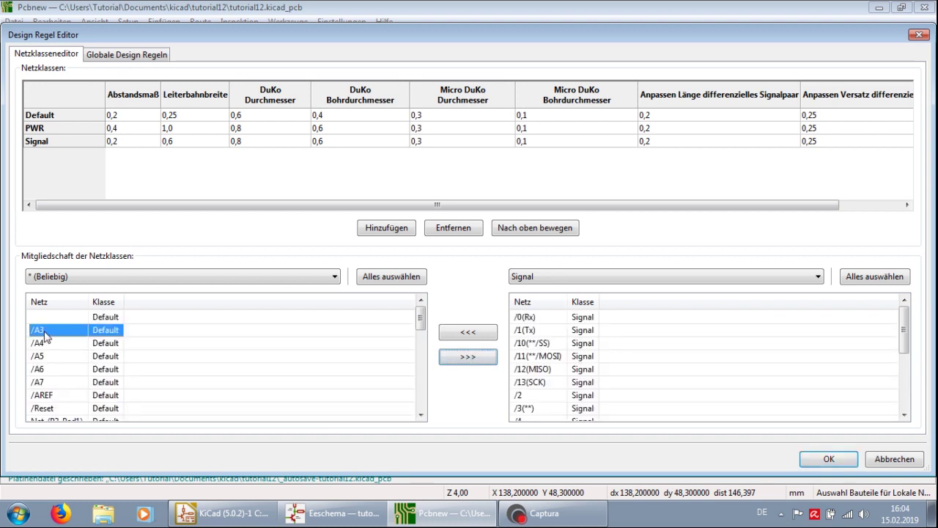
pyautogui.keyDown('shift'); pyautogui.click(73, 408); pyautogui.keyUp('shift')
pyautogui.click(451, 367)
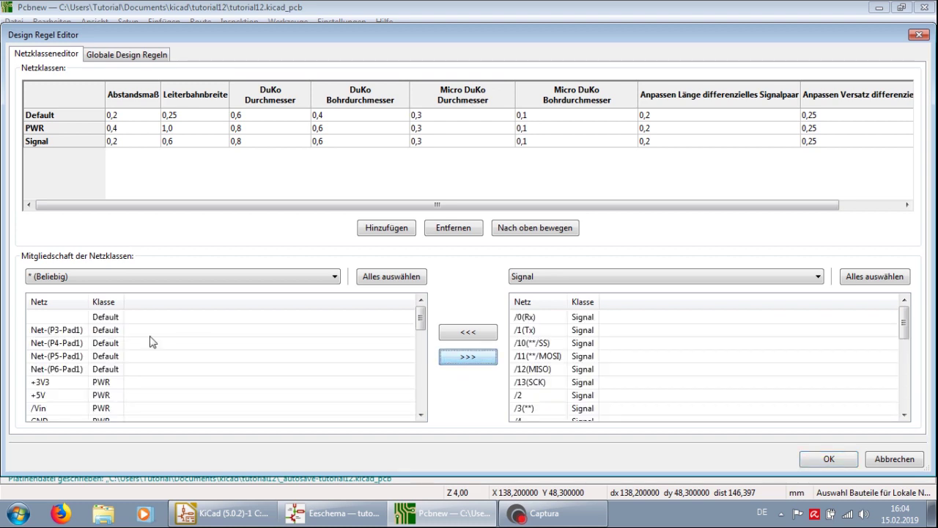
pyautogui.click(57, 331)
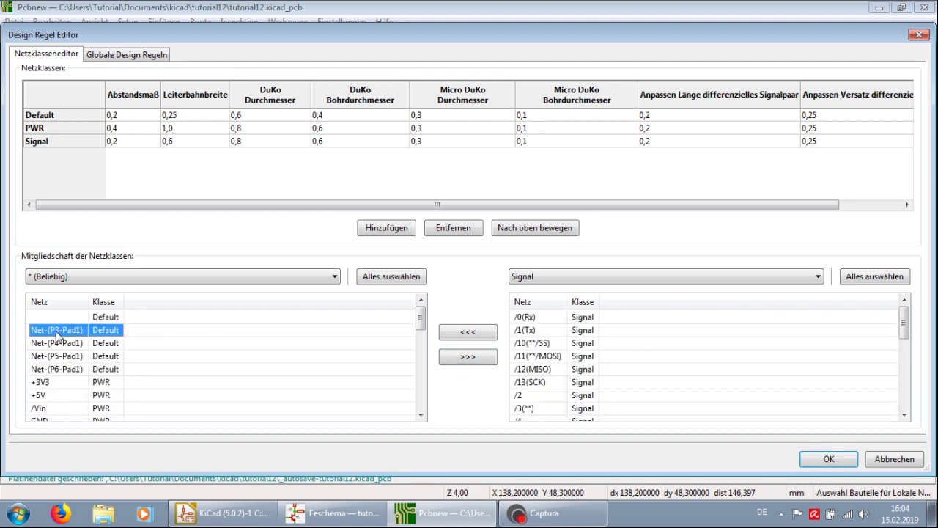
pyautogui.keyDown('shift'); pyautogui.click(81, 369); pyautogui.keyUp('shift')
pyautogui.click(487, 368)
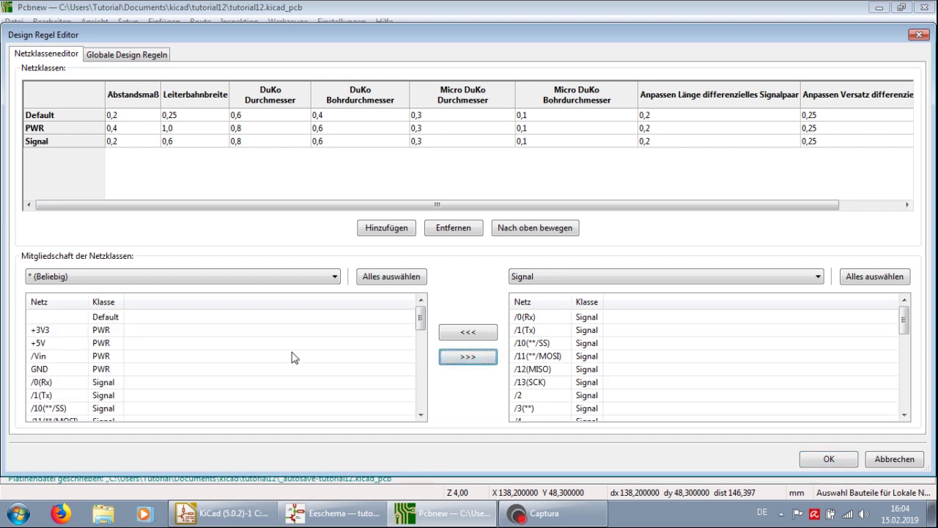
# Step: Show the Default class members and check which nets still belong to it
pyautogui.click(546, 273)
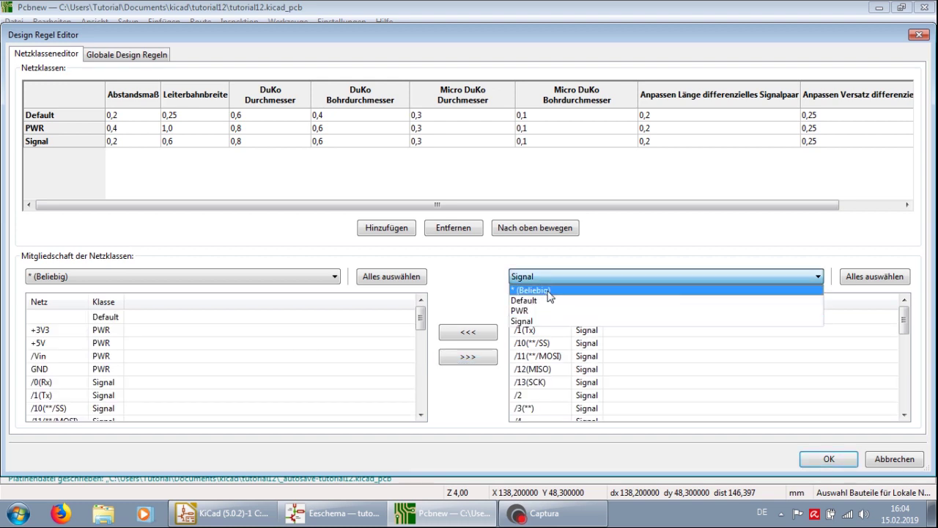
pyautogui.click(550, 301)
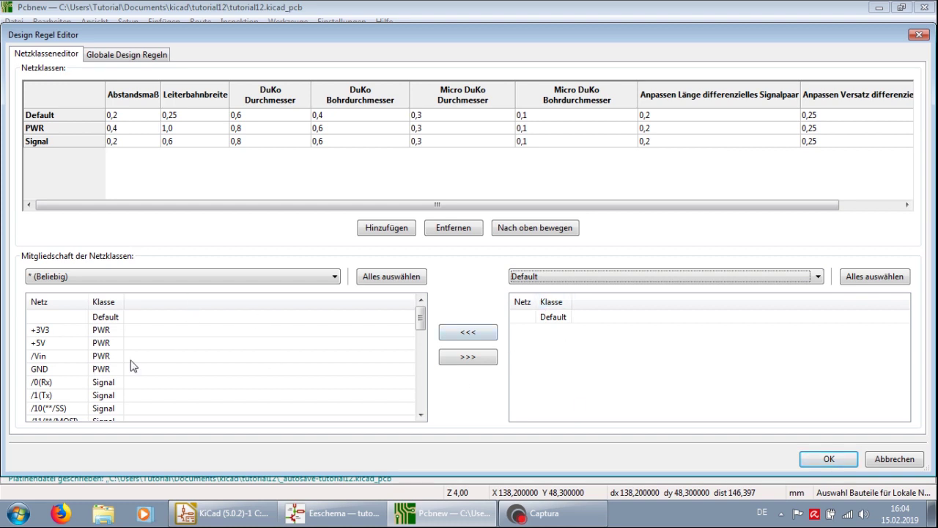
pyautogui.moveTo(418, 319)
pyautogui.mouseDown()
pyautogui.moveTo(418, 362)
pyautogui.moveTo(422, 300)
pyautogui.mouseUp()
# Step: Examine the global design rules, including the routing minimums and the custom track width entries
pyautogui.click(114, 53)
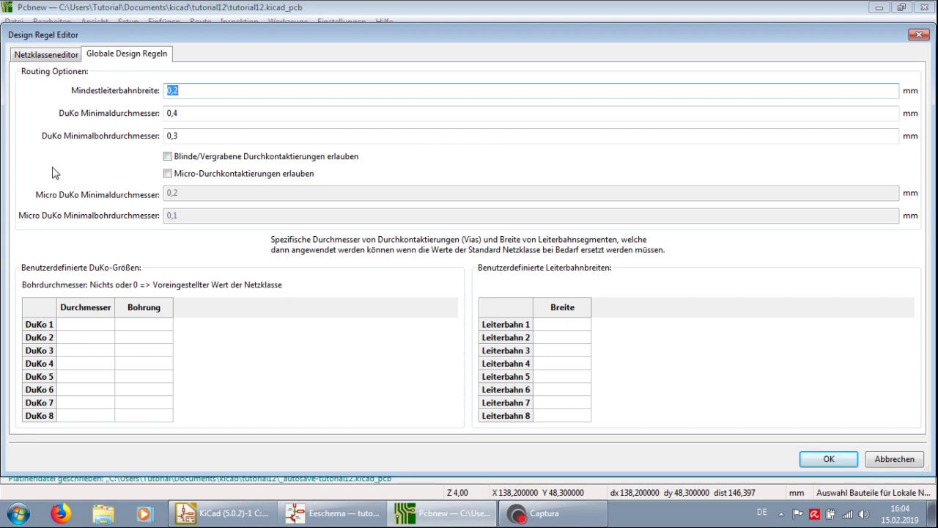
pyautogui.click(571, 330)
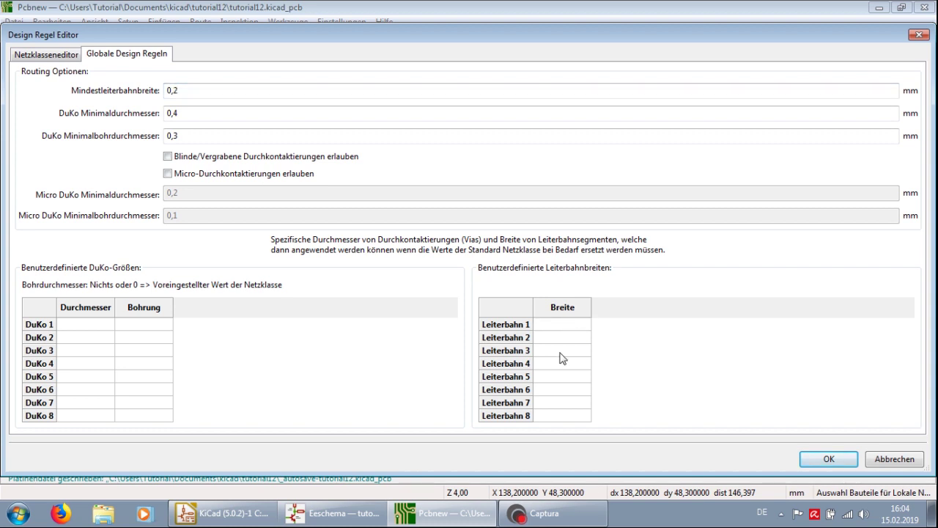
pyautogui.click(557, 353)
pyautogui.click(555, 365)
pyautogui.click(552, 377)
pyautogui.click(553, 407)
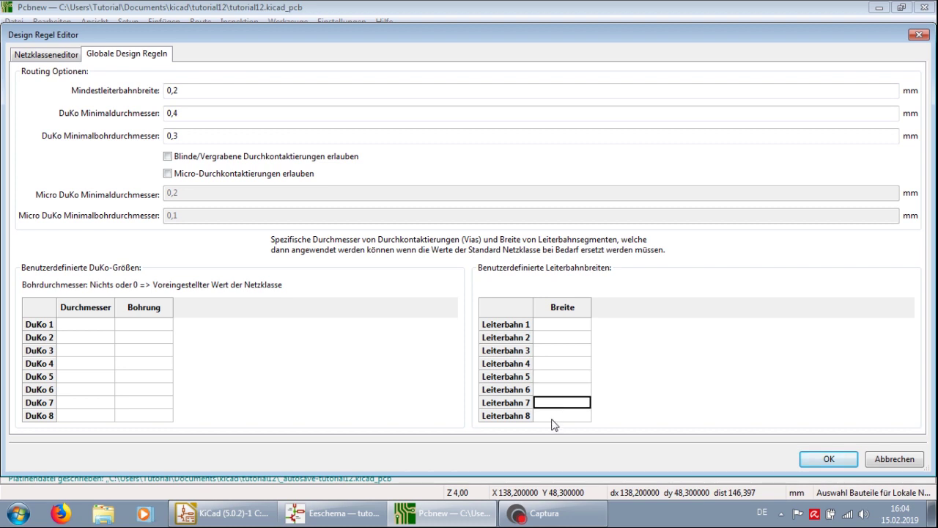
pyautogui.click(553, 416)
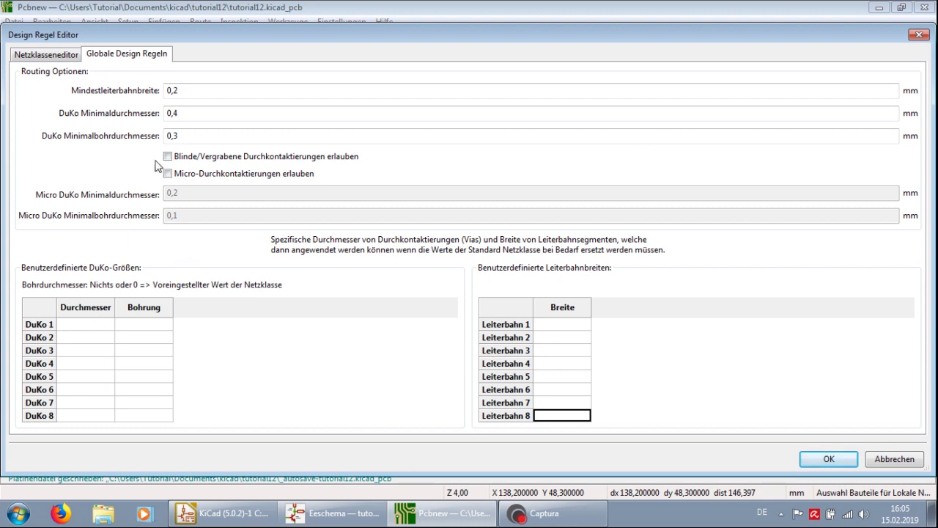
# Step: Compare the net class settings with the global design rules once more and accept the design rules
pyautogui.click(55, 54)
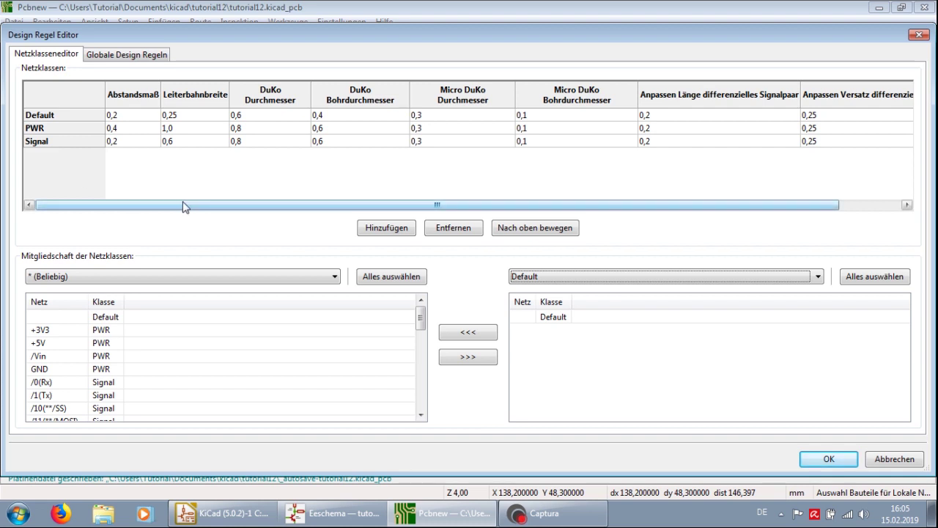
pyautogui.click(121, 55)
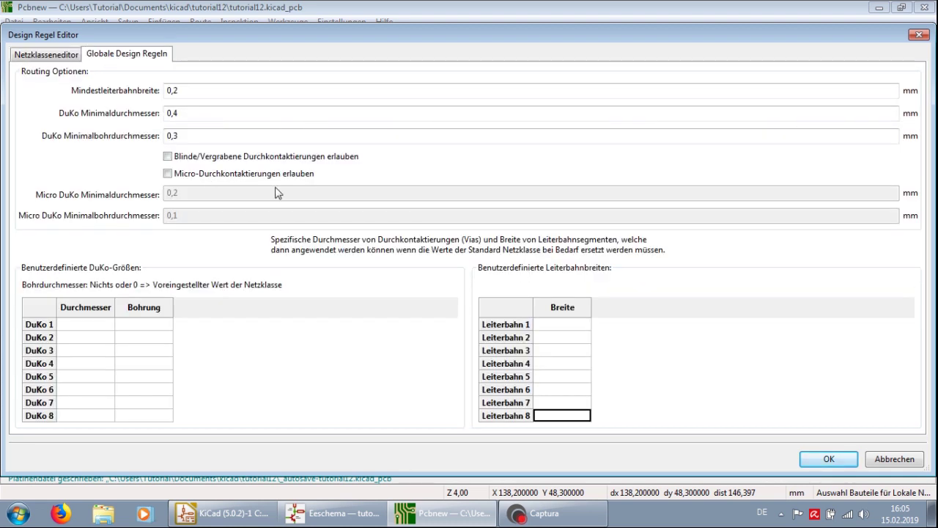
pyautogui.click(43, 57)
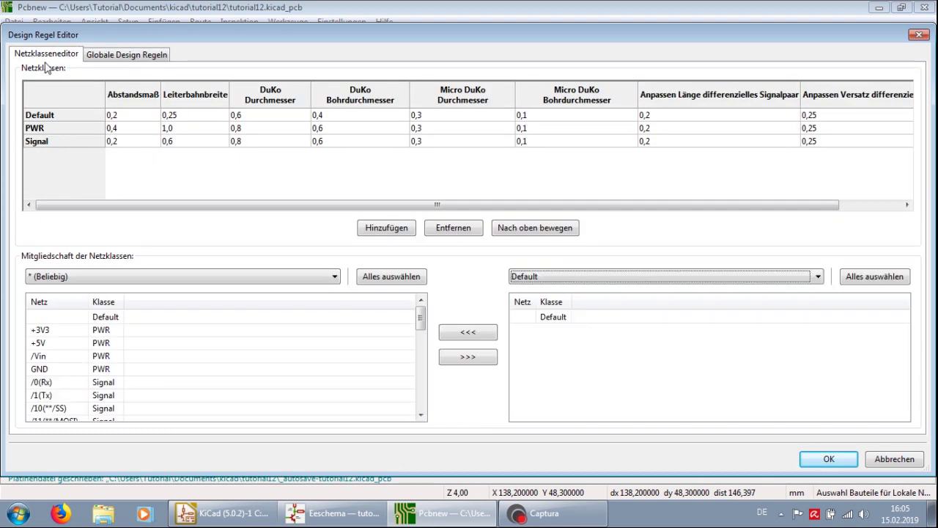
pyautogui.click(829, 459)
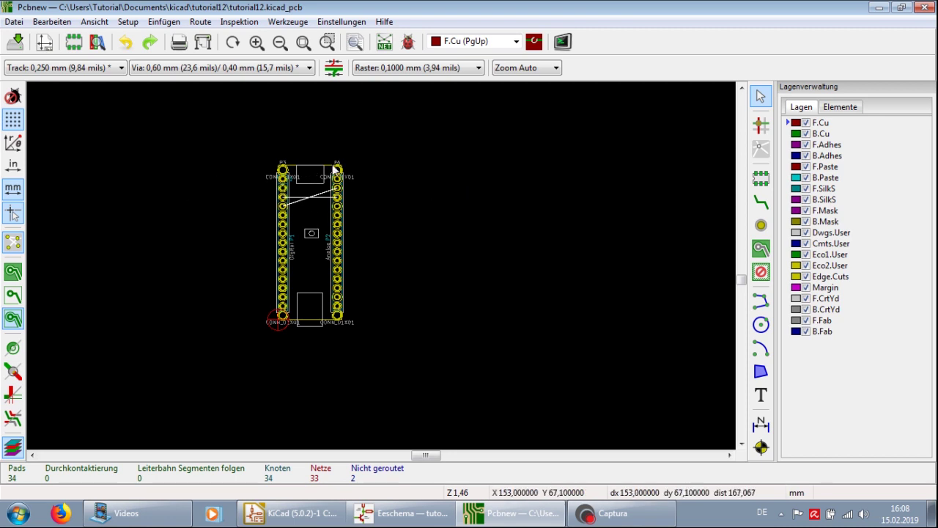
# Step: Open the netlist import for tutorial12.net, start reading the netlist and decline the confirmation
pyautogui.scroll(1, 381, 265)
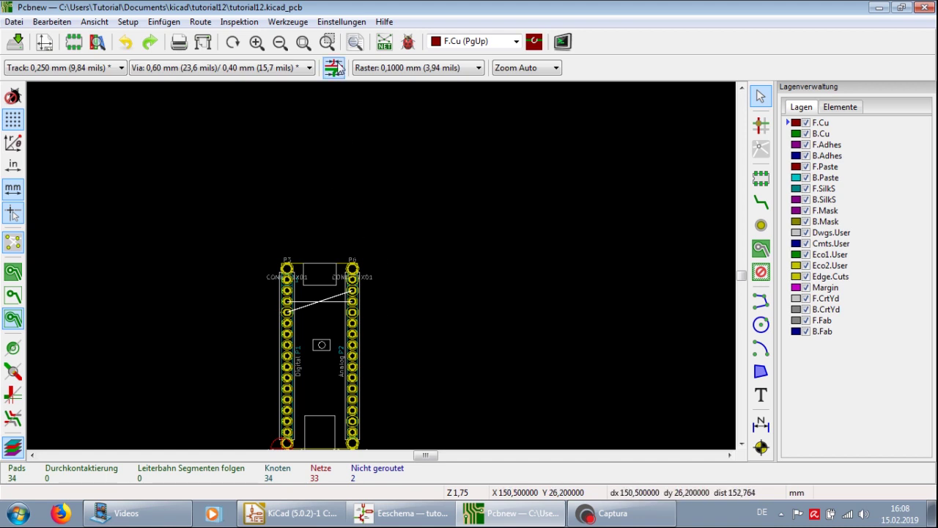
pyautogui.click(385, 41)
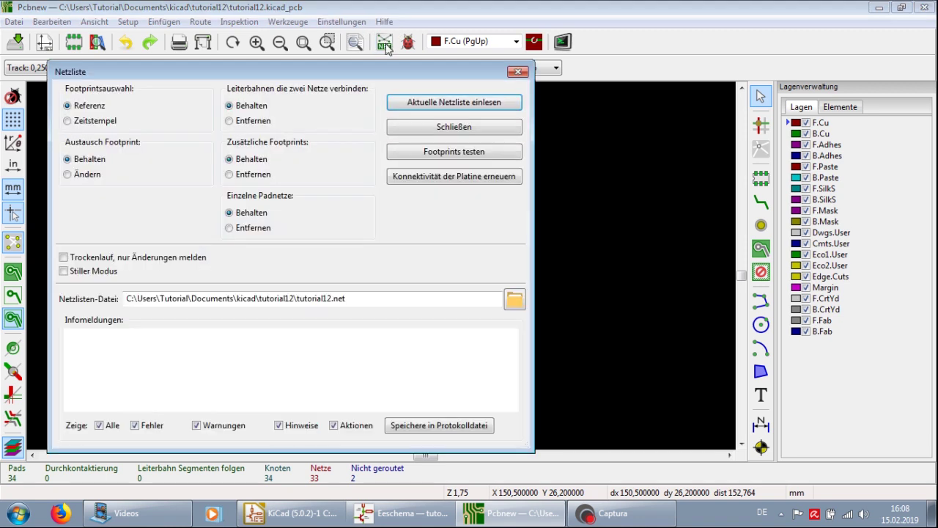
pyautogui.click(434, 107)
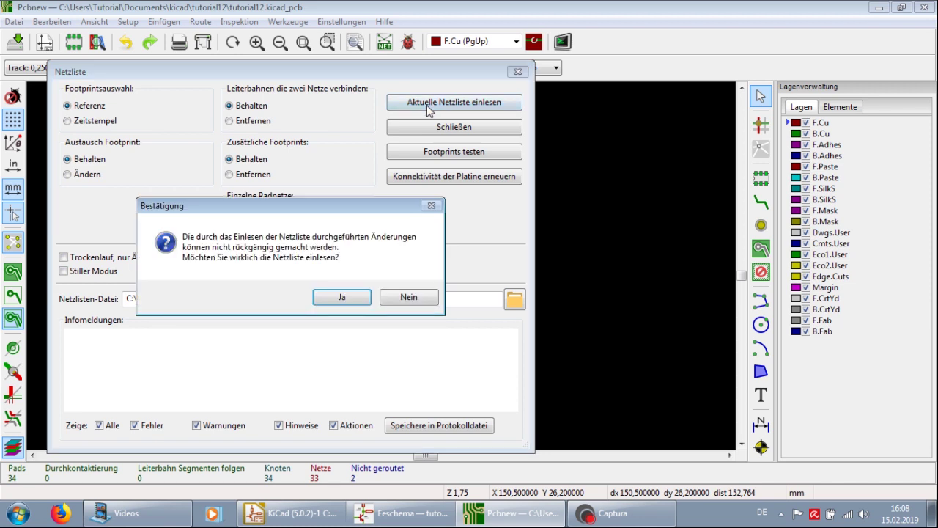
pyautogui.click(326, 301)
pyautogui.click(419, 299)
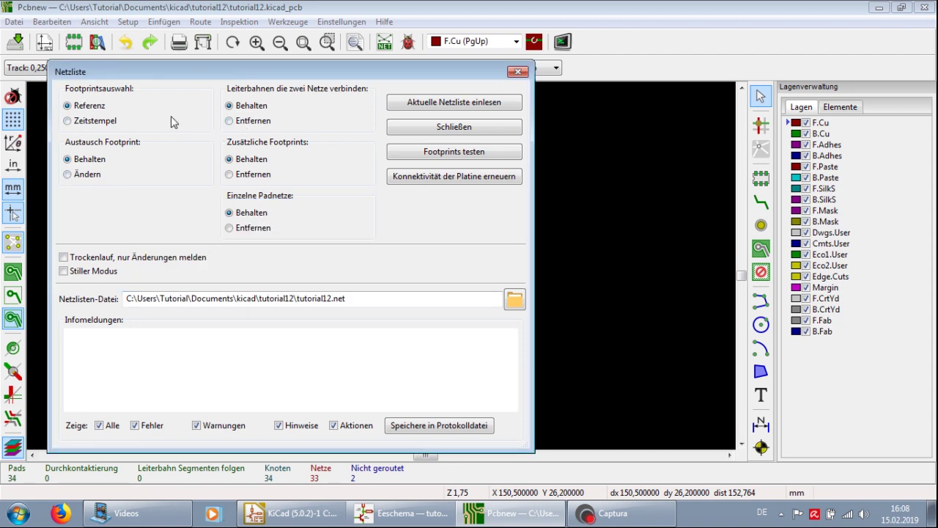
# Step: Leave the footprint exchange option on Behalten and read the current tutorial12.net netlist into the board, accepting the confirmation
pyautogui.moveTo(321, 72); pyautogui.dragTo(341, 48)
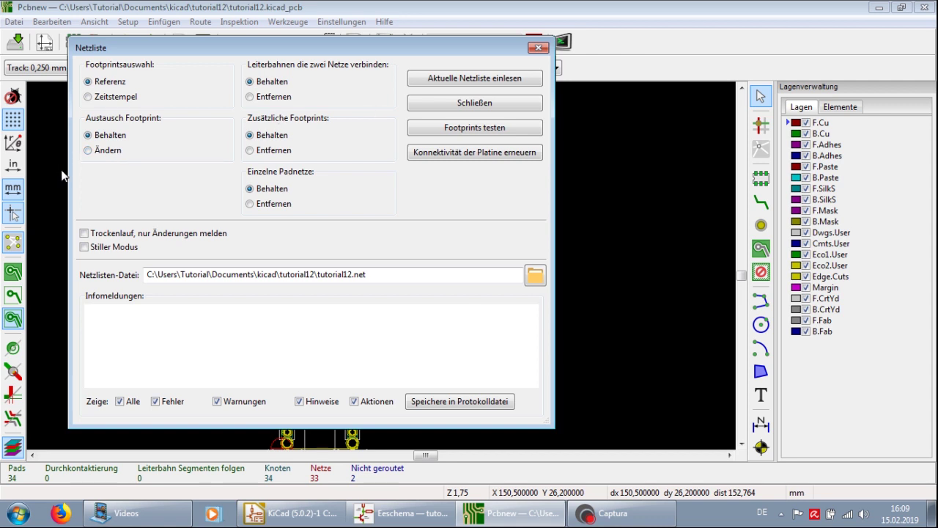
pyautogui.click(101, 151)
pyautogui.click(106, 140)
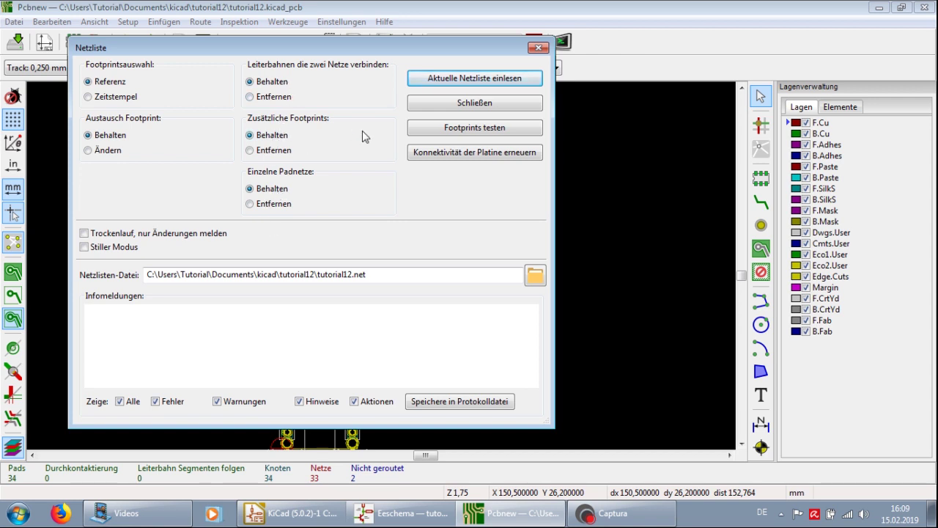
pyautogui.click(435, 81)
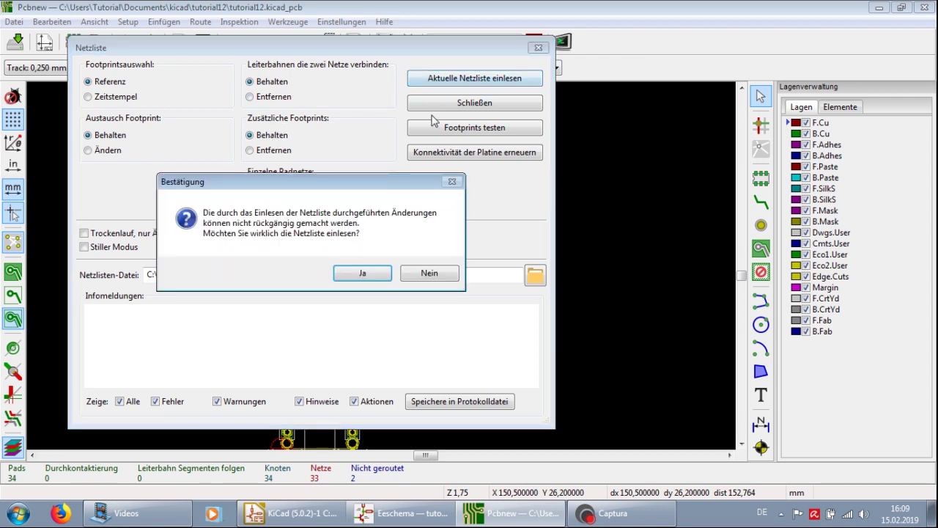
pyautogui.click(350, 273)
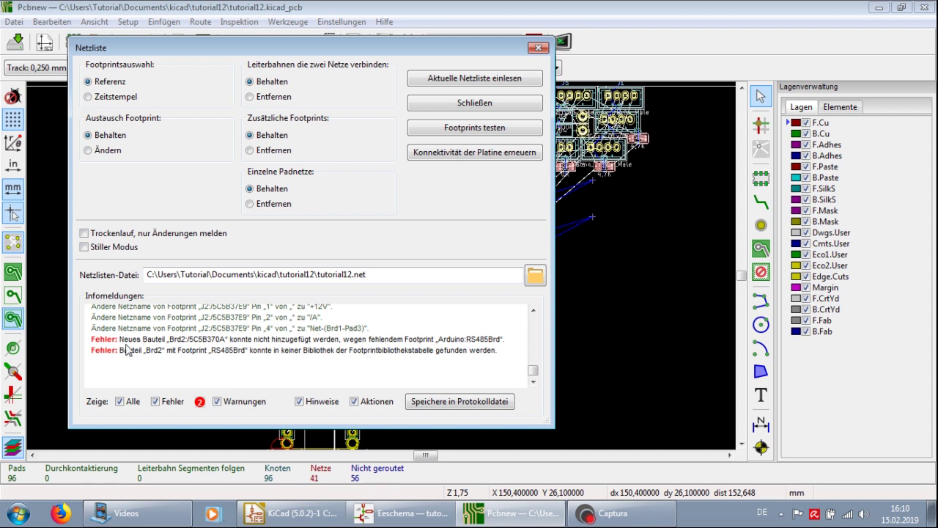
# Step: Examine the import error about the RS485Brd footprint for Brd2 and close the netlist import
pyautogui.moveTo(142, 351); pyautogui.dragTo(459, 350)
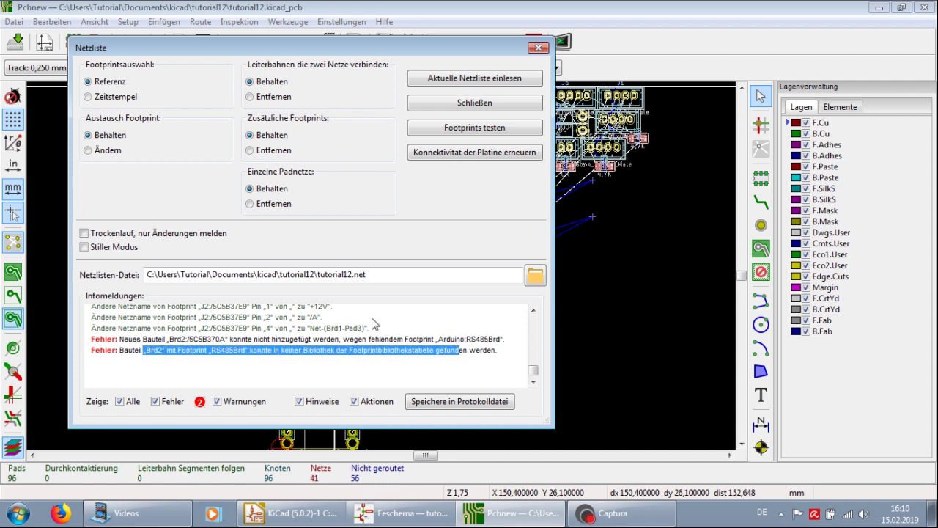
pyautogui.click(476, 103)
# Step: Place the newly imported footprint group inside the sheet frame, to the right of the Arduino Nano headers at about X 207.3, Y 63.9 mm
pyautogui.scroll(5, 484, 187)
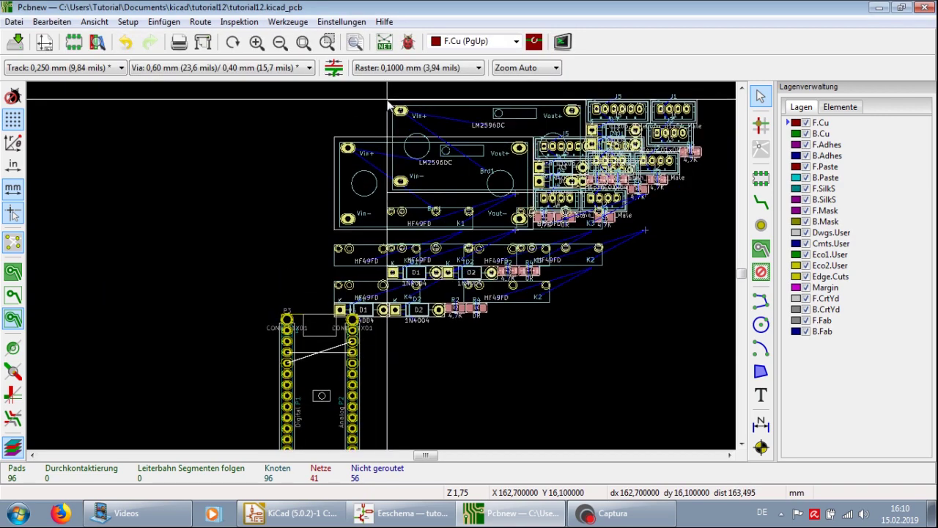
pyautogui.scroll(-5, 484, 187)
pyautogui.scroll(3, 364, 297)
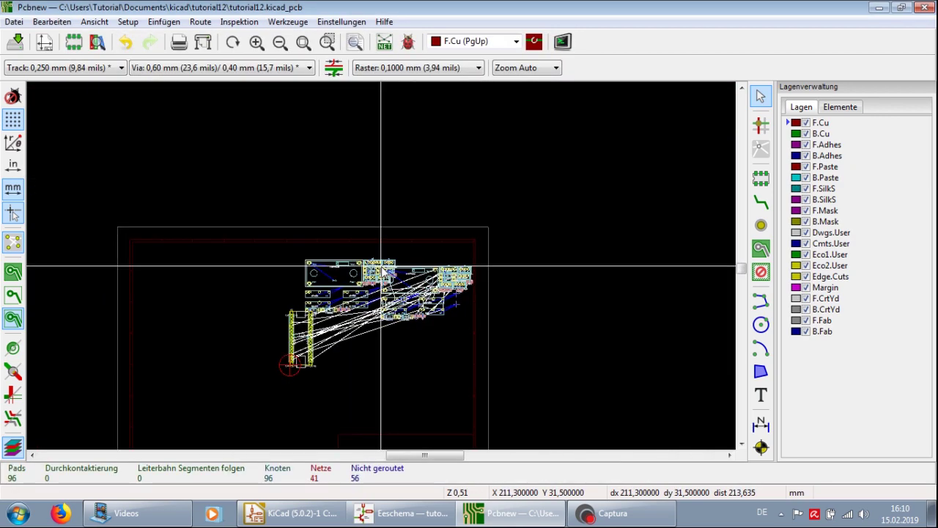
pyautogui.scroll(4, 364, 297)
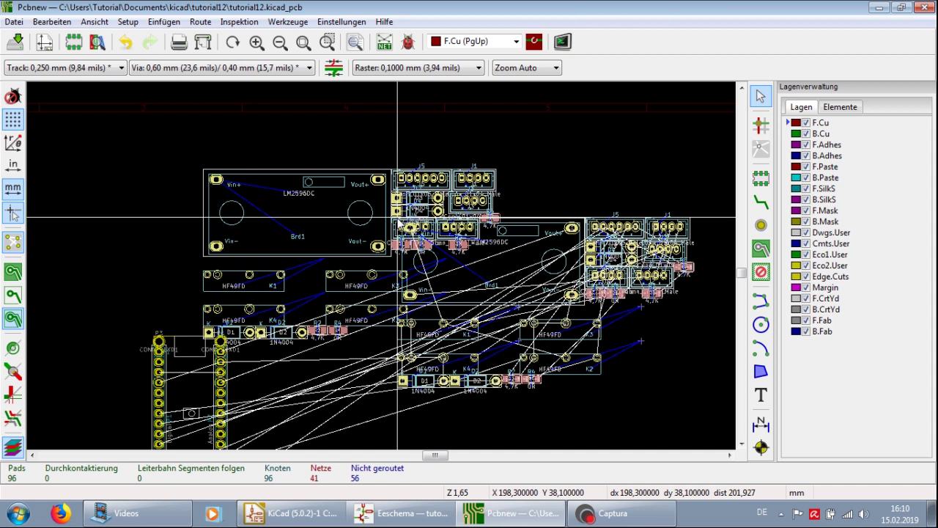
pyautogui.click(371, 238)
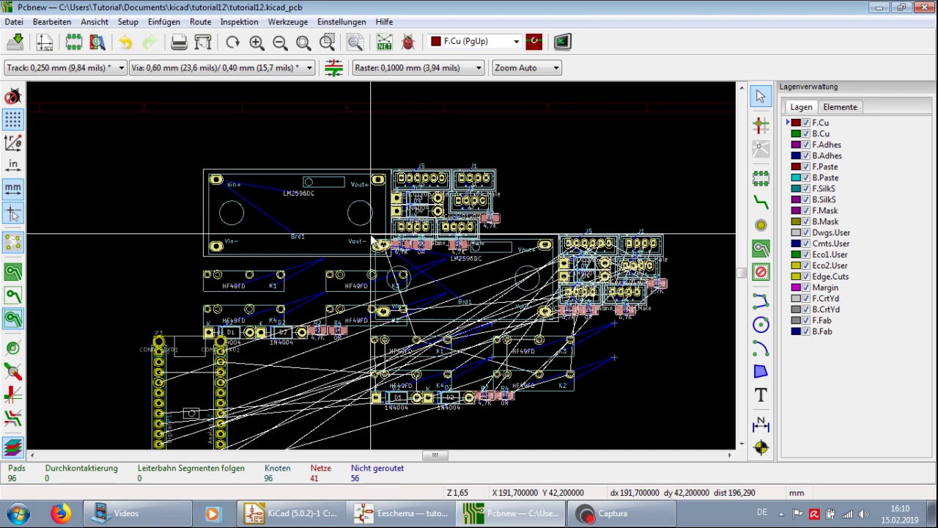
pyautogui.scroll(-2, 374, 240)
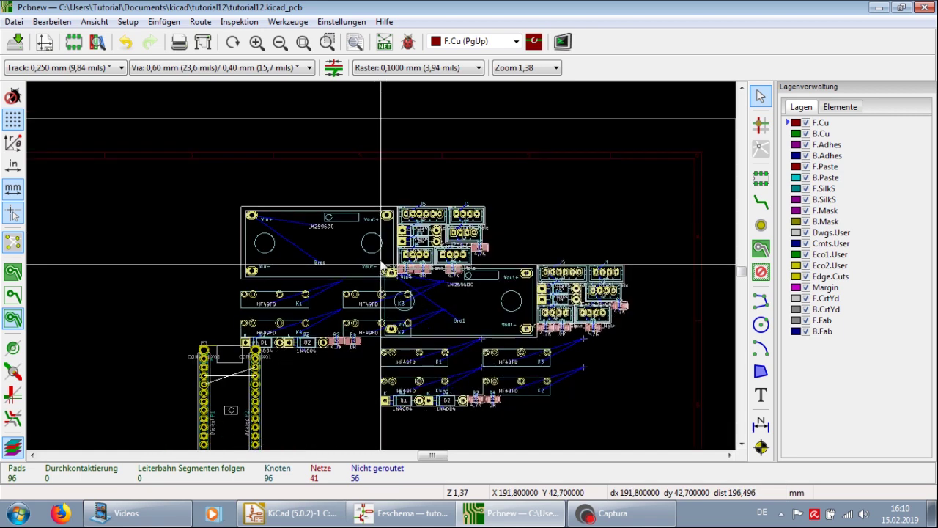
pyautogui.moveTo(383, 242); pyautogui.dragTo(418, 317)
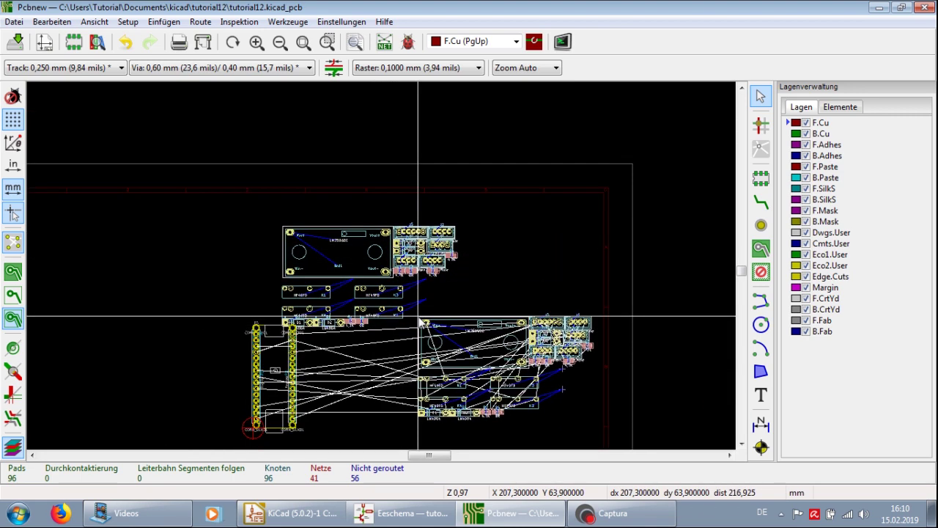
pyautogui.click(418, 317)
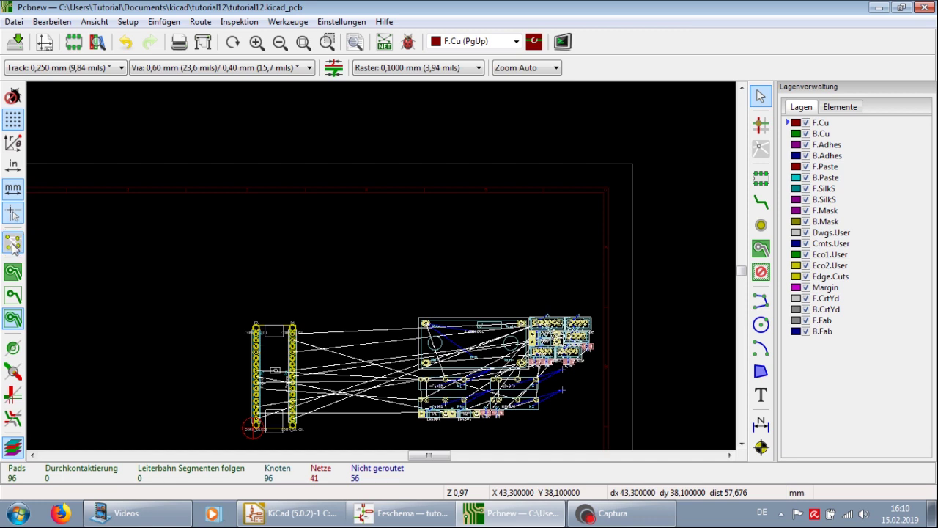
# Step: Examine the ratsnest connections around the LM2596DC module, the HF49FD relays, the diodes and the connectors
pyautogui.scroll(3, 428, 336)
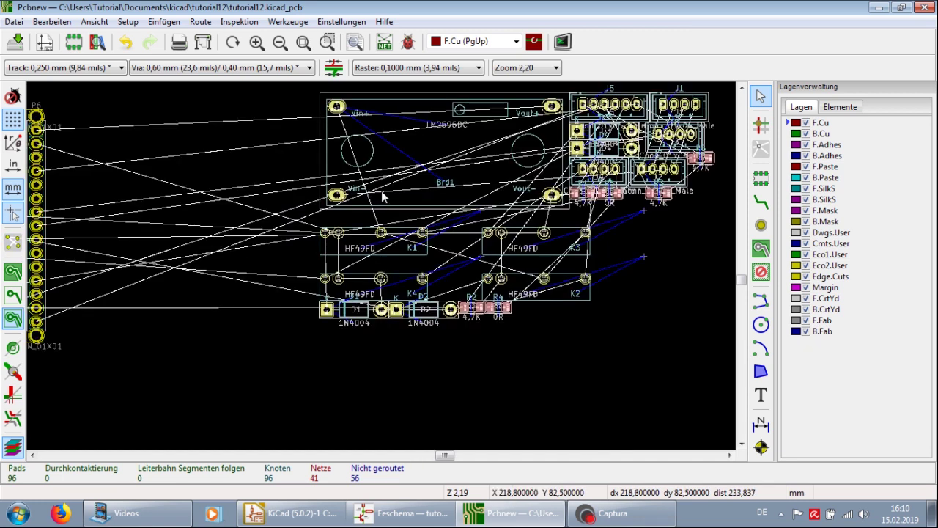
pyautogui.scroll(2, 374, 195)
pyautogui.scroll(1, 383, 272)
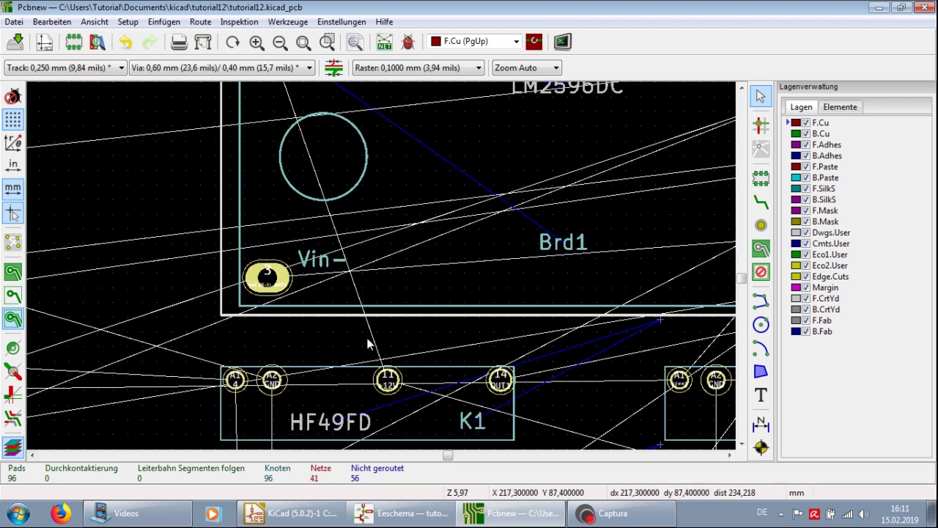
pyautogui.scroll(-1, 370, 341)
pyautogui.scroll(-2, 405, 341)
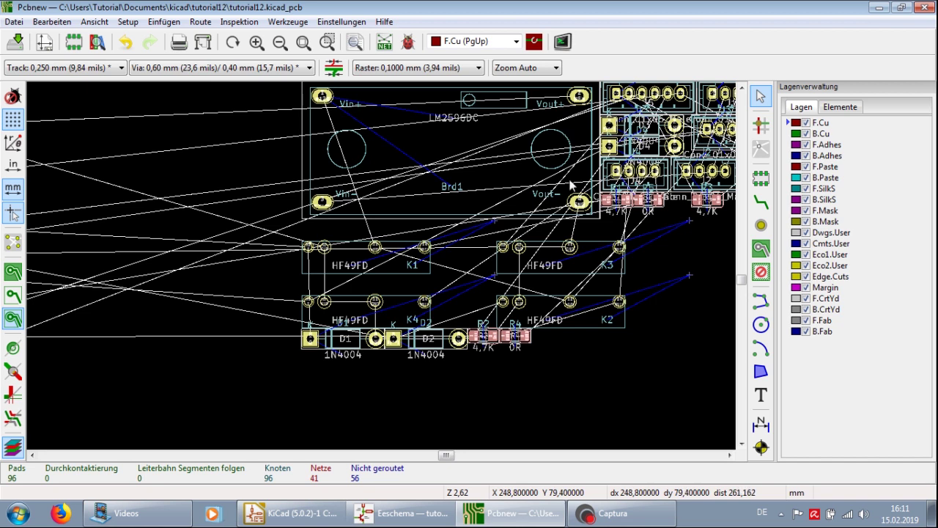
pyautogui.scroll(-2, 381, 265)
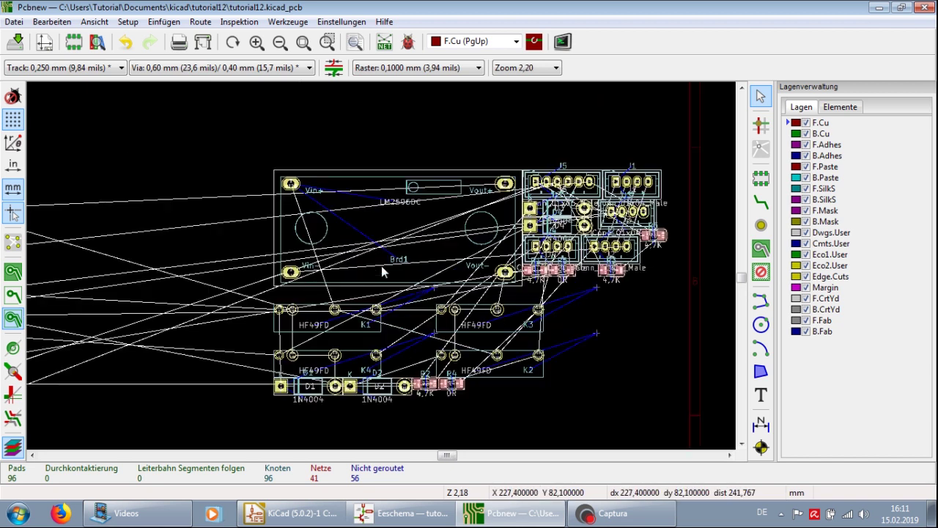